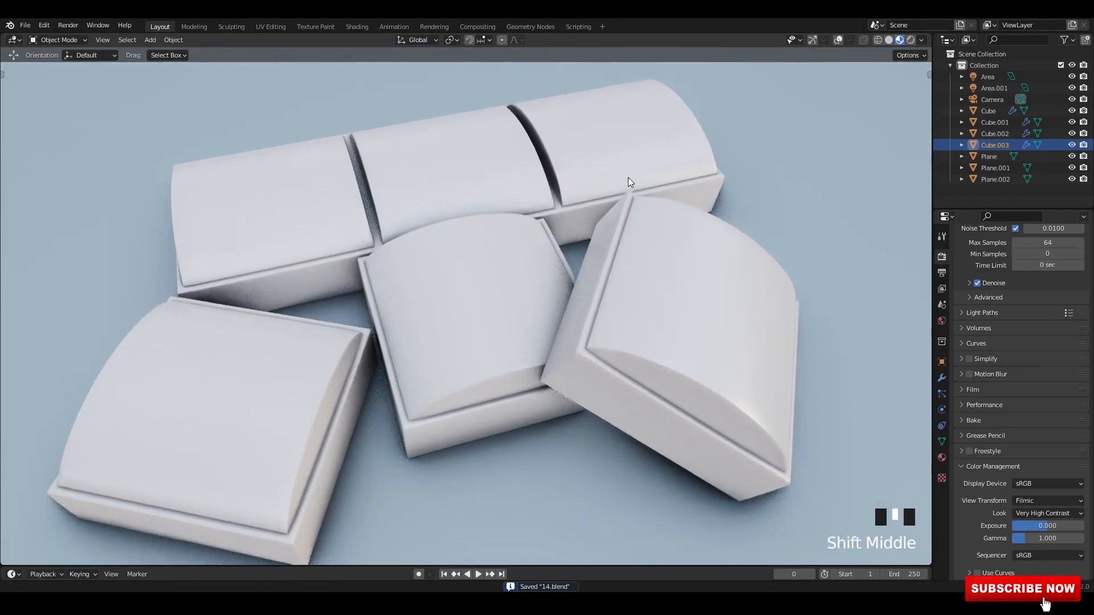
Step: Save the finished chocolate scene and preview it in rendered viewport shading
middle_click_drag(629, 155, 638, 155)
left_click(878, 39)
mouse_move(748, 231)
middle_mouse_down("shift")
mouse_move(753, 190)
mouse_move(735, 176)
mouse_move(725, 190)
mouse_move(698, 165)
middle_mouse_up("shift")
key("ctrl+s")
left_click(899, 40)
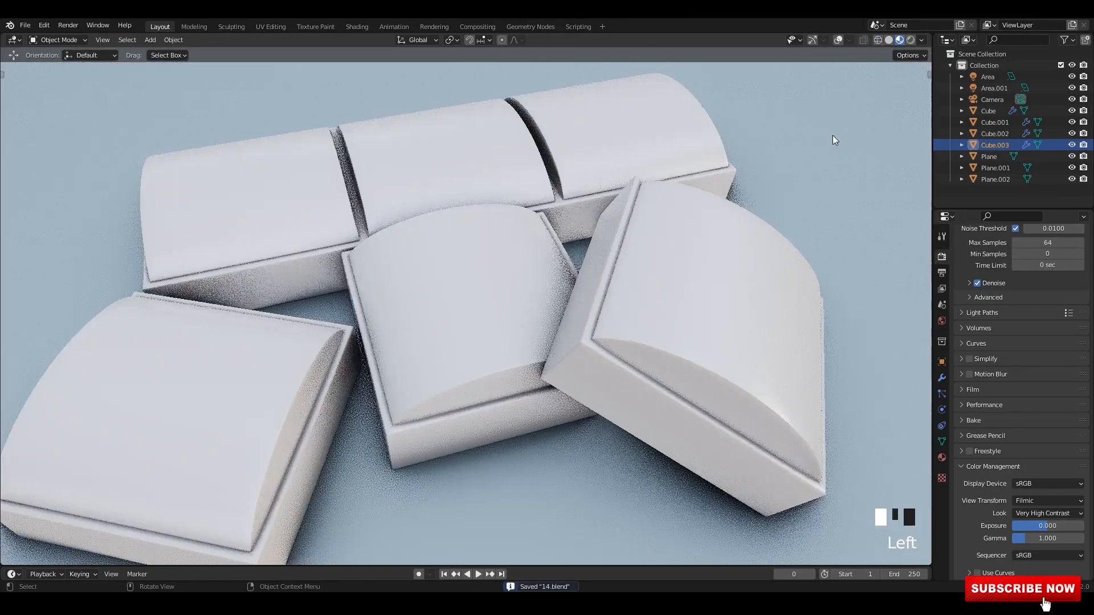
mouse_move(832, 135)
middle_mouse_down("shift")
mouse_move(755, 160)
mouse_move(789, 155)
middle_mouse_up("shift")
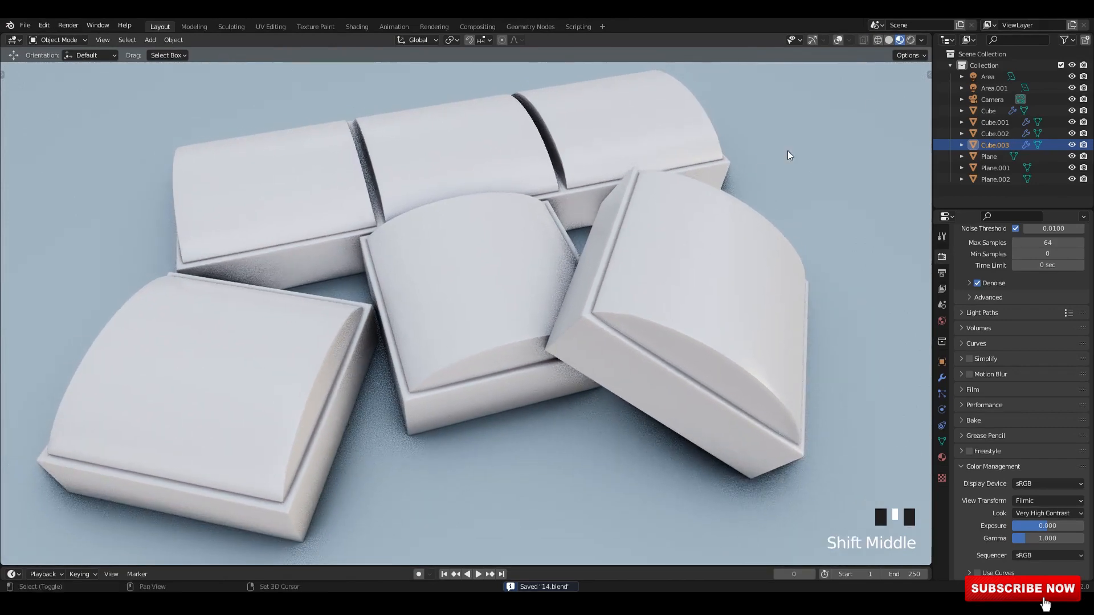
left_click(911, 40)
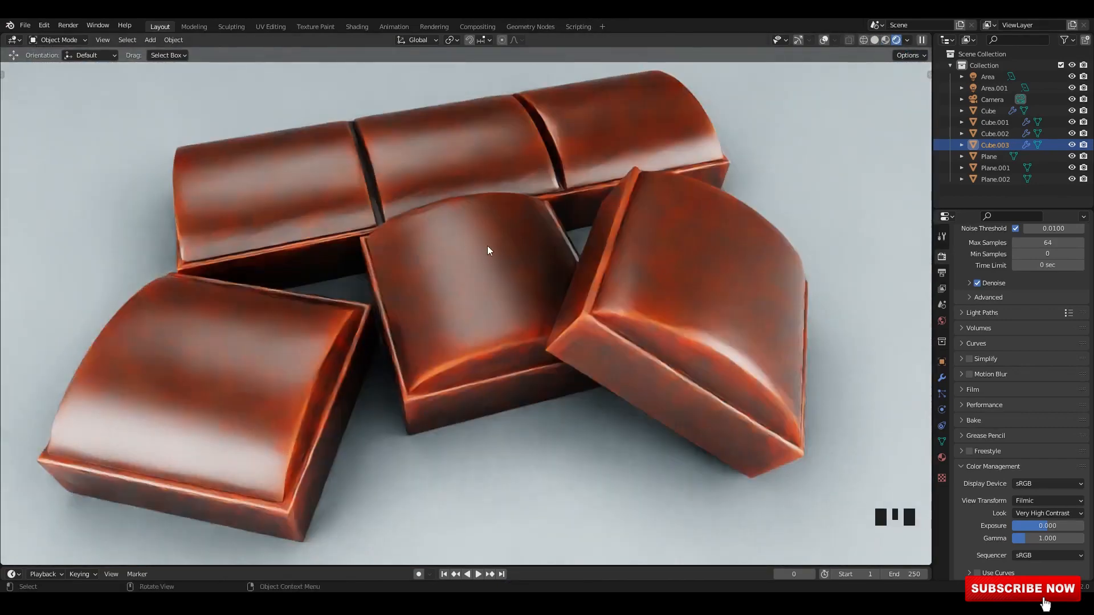
Step: Maximize the final render result and examine the chocolate pieces' surface up close
left_click(432, 27)
key("ctrl+space")
scroll(607, 273, "up", 5)
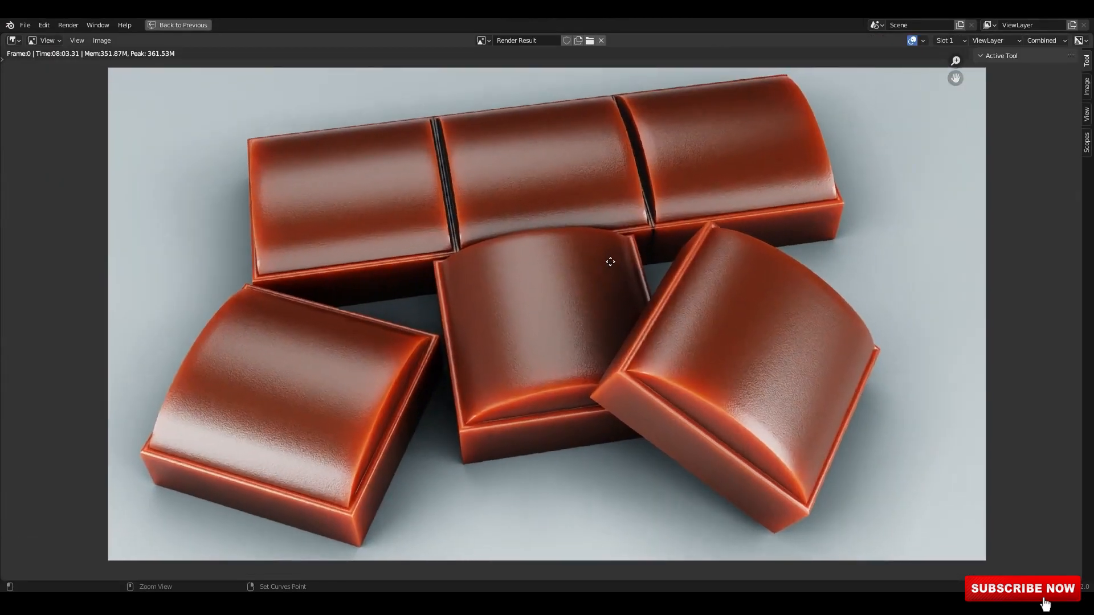
middle_click_drag(611, 223, 651, 107, "ctrl")
scroll(461, 278, "up", 4)
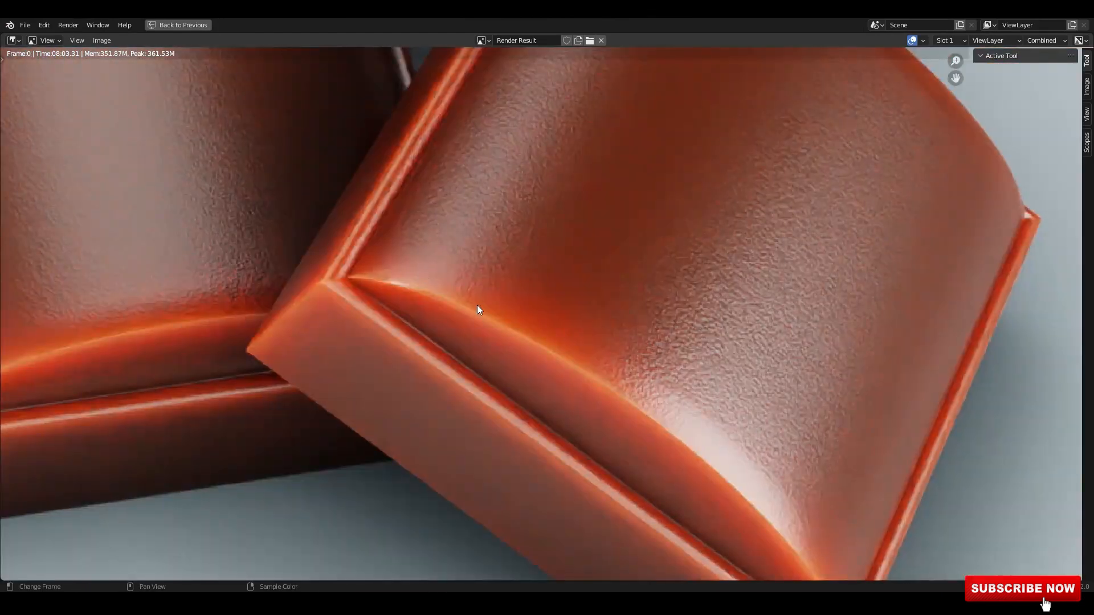
scroll(483, 303, "up", 2)
middle_click_drag(483, 304, 763, 288)
middle_click_drag(120, 398, 433, 307)
mouse_move(274, 332)
middle_mouse_down()
mouse_move(520, 264)
mouse_move(540, 285)
mouse_move(553, 371)
mouse_move(564, 221)
mouse_move(585, 224)
middle_mouse_up()
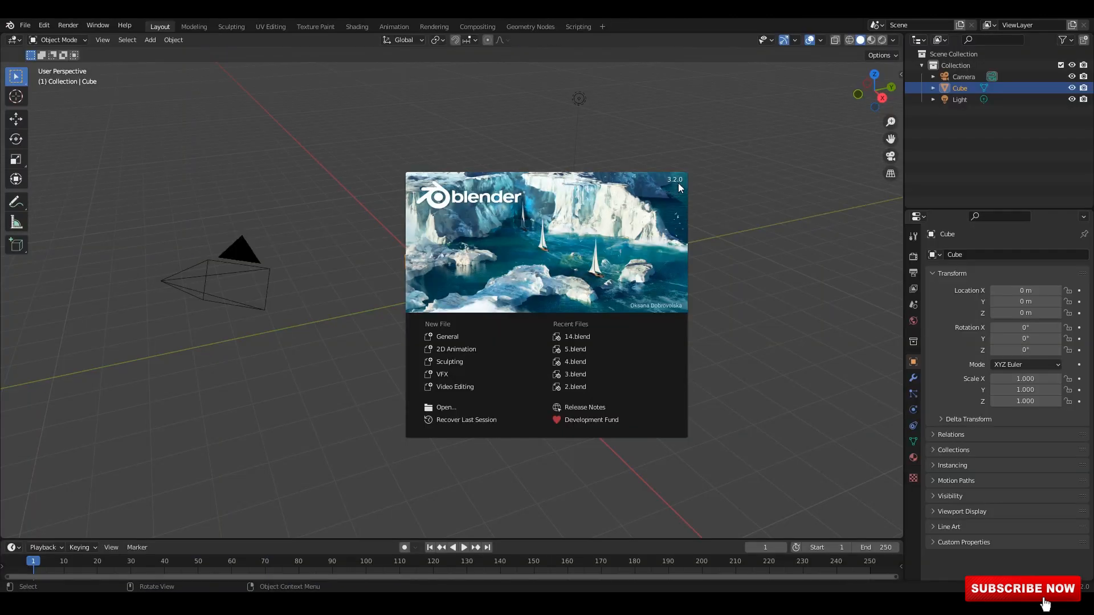
Step: Dismiss the splash screen, start the Shortcut VUr key display and save 14.blend
left_click(665, 168)
key("n")
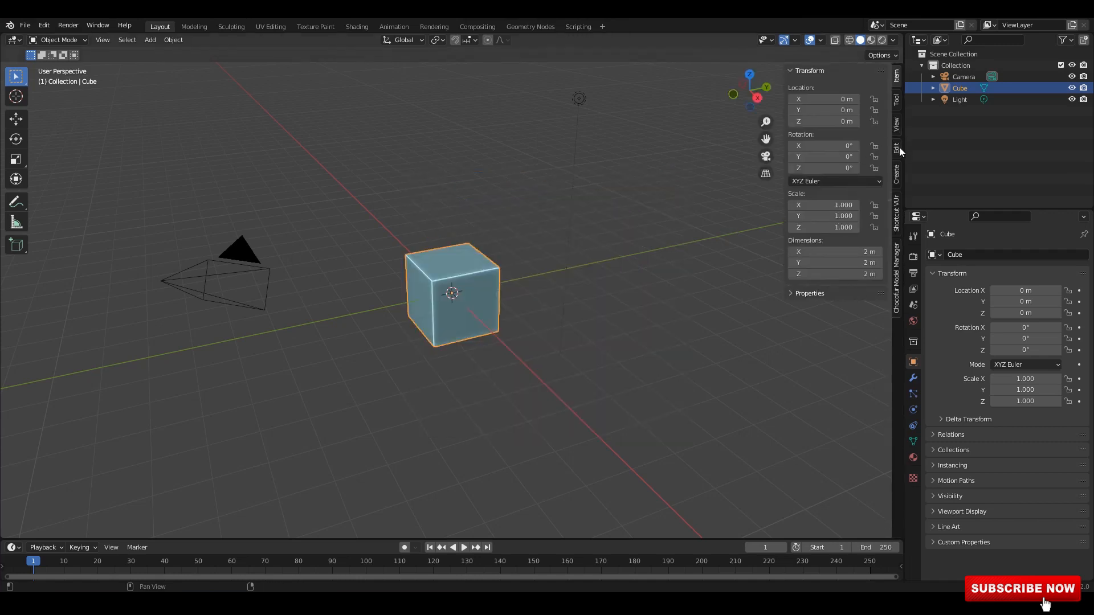
left_click(896, 212)
key("n")
middle_click_drag(688, 230, 644, 234)
key("ctrl+s")
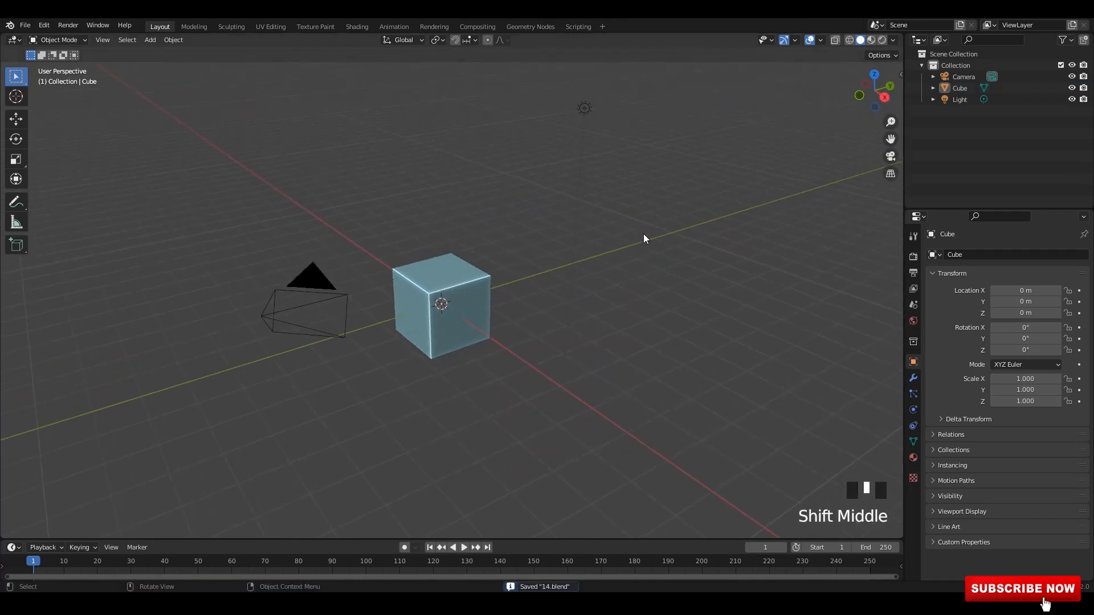
Step: Delete all default scene objects and add a new mesh cube
key("a")
key("x")
left_click(643, 230)
key("shift+a")
mouse_move(395, 187)
left_click(456, 199)
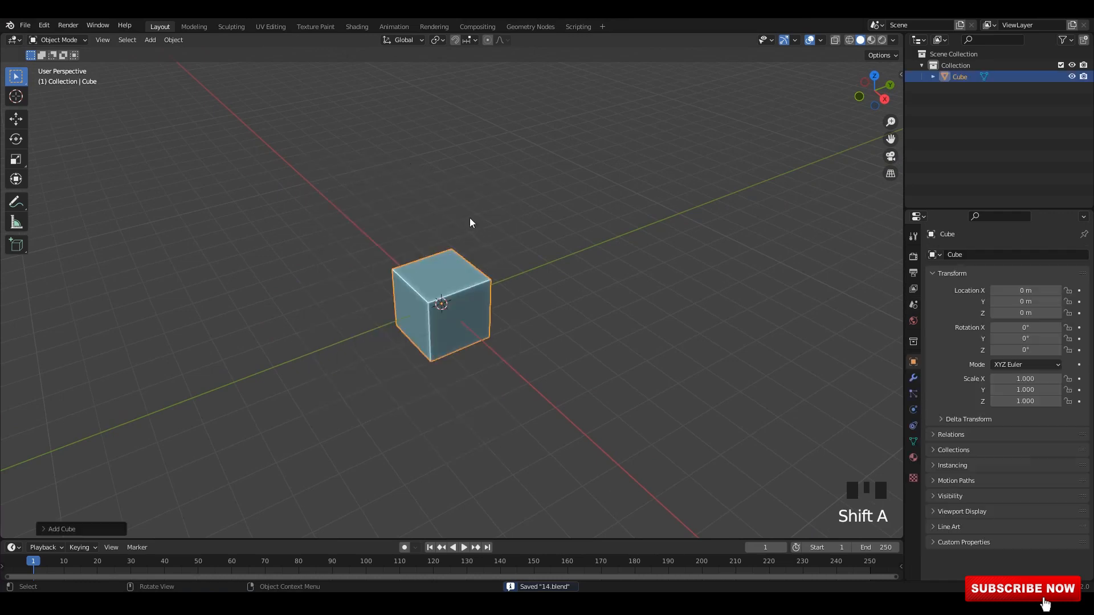
Step: Flatten the cube along the Z axis
key("grave")
scroll(517, 249, "down", 2)
scroll(683, 340, "down", 1)
key("s")
key("z")
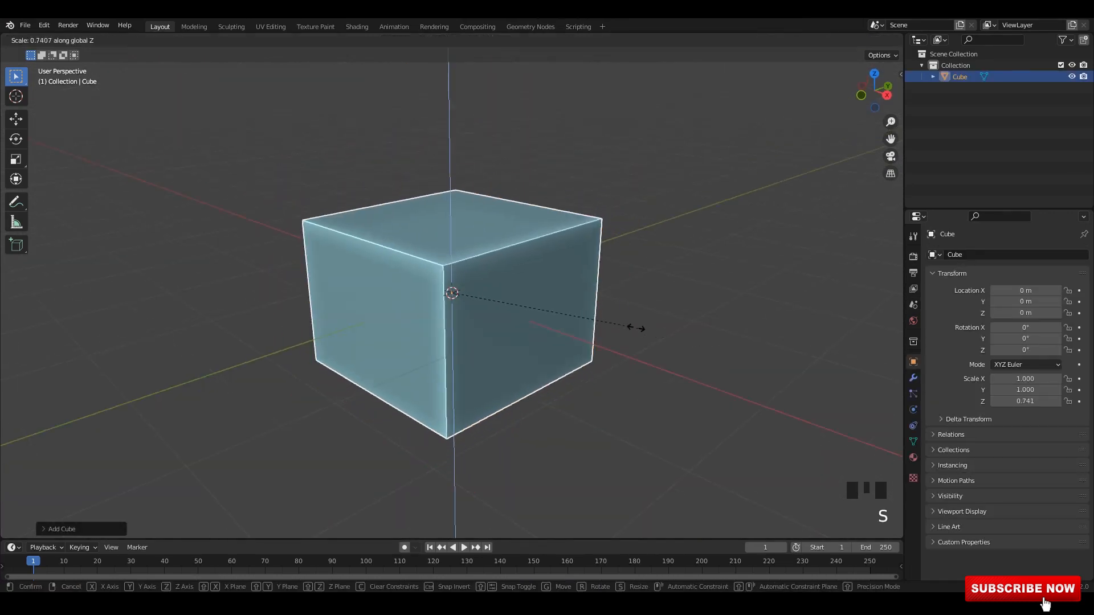
left_click(561, 319)
Step: Raise the block in right view so its base sits on the ground line and apply its location
key("KP_3")
scroll(533, 315, "up", 1)
scroll(371, 204, "up", 2)
left_click_drag(452, 248, 459, 171)
key("ctrl+a")
left_click(792, 291)
Step: Flatten the block further to a Z scale of about 0.230 and apply its transforms
key("s")
key("z")
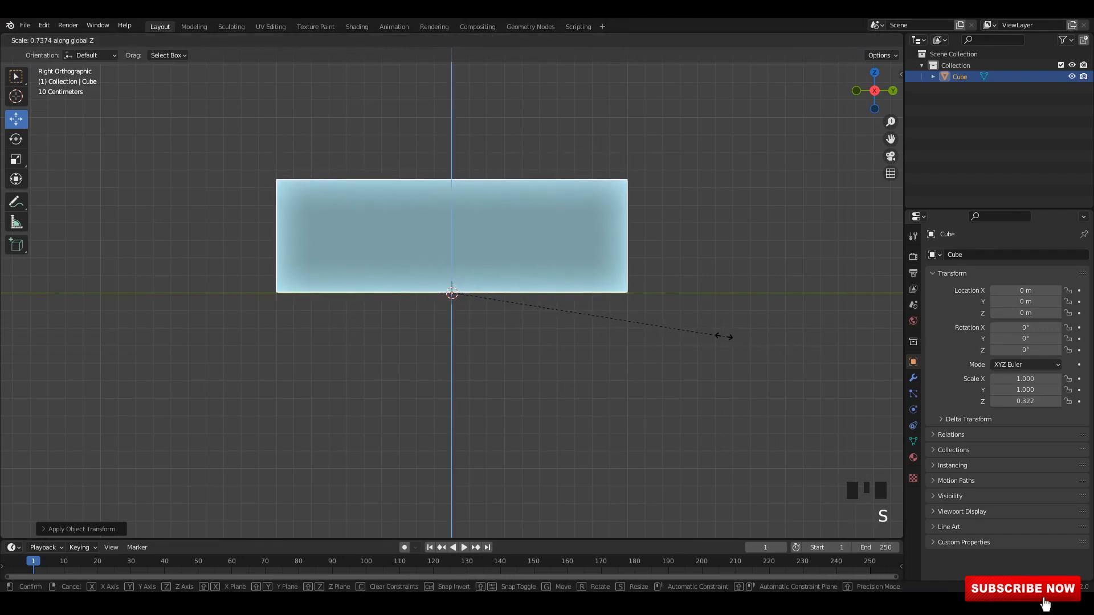
left_click(654, 319)
key("ctrl+a")
left_click(600, 279)
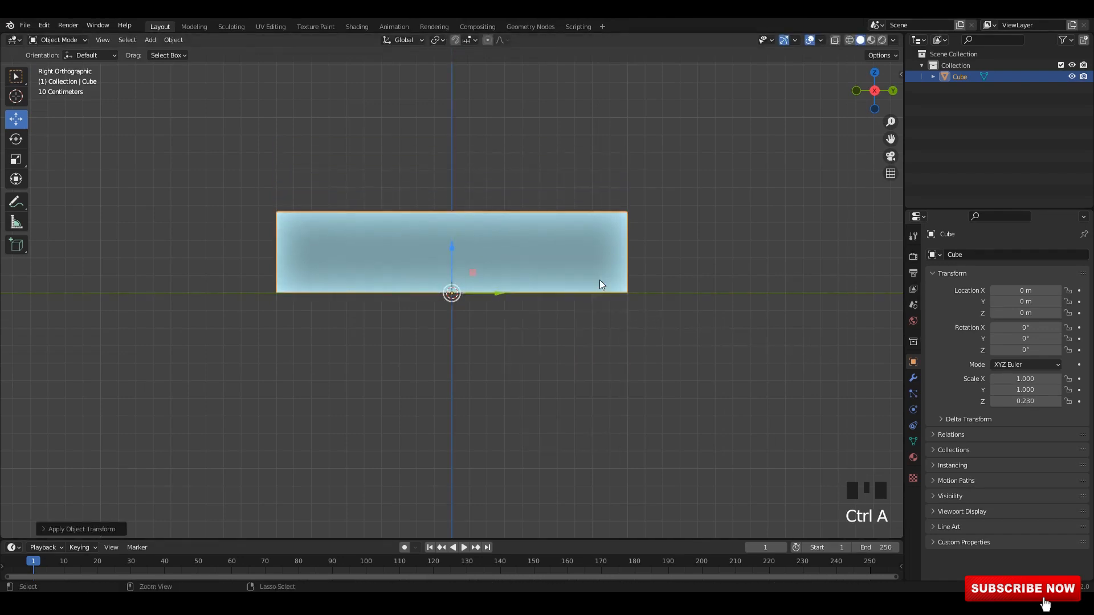
key("ctrl+a")
left_click(581, 318)
Step: Save the file and set the block's origin to its geometry
middle_click_drag(581, 317, 578, 282)
key("ctrl+s")
right_click(578, 283)
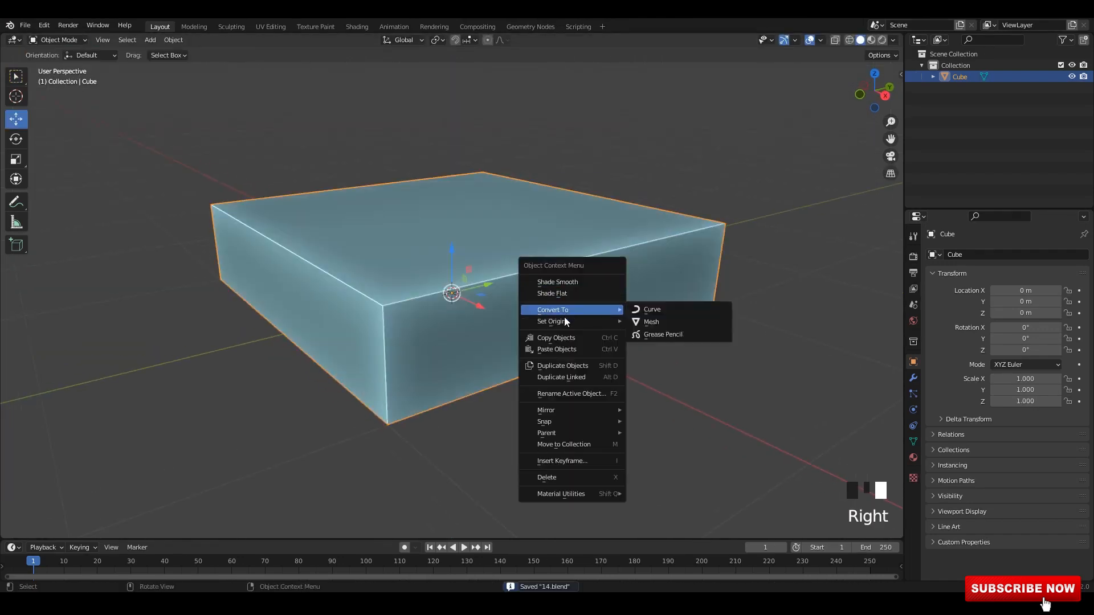
left_click(661, 333)
Step: Inset the block's top face to leave a narrow rim around it
key("Tab")
middle_click_drag(678, 336, 501, 366)
key("i")
left_click(528, 354)
Step: Add a centred loop cut across the block and try raising its top edge
right_click(521, 324)
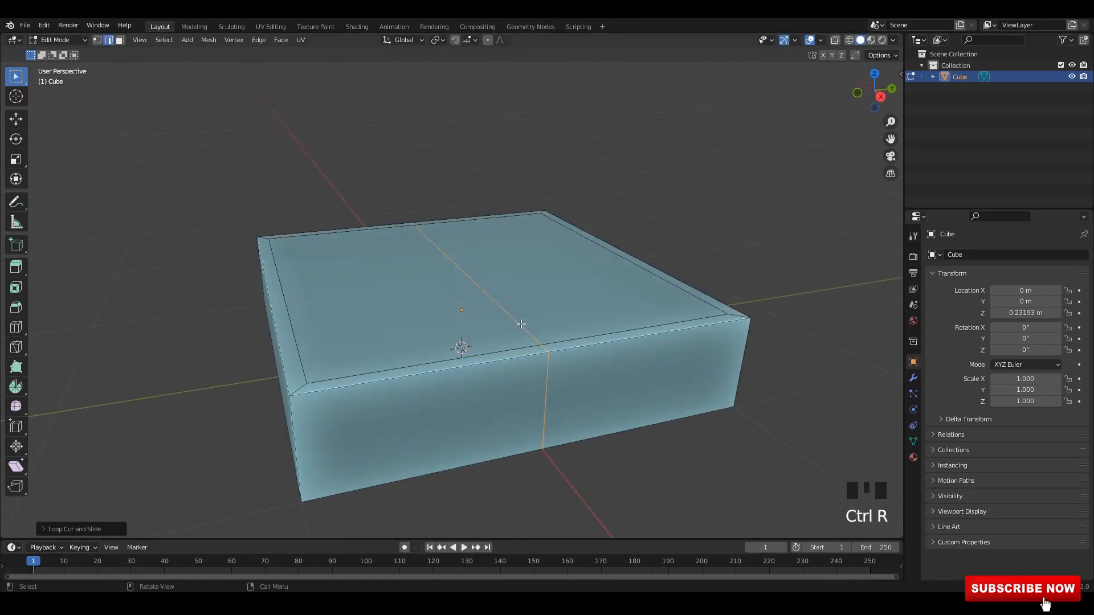
left_click(522, 323, "alt+shift")
middle_click_drag(523, 323, 499, 295)
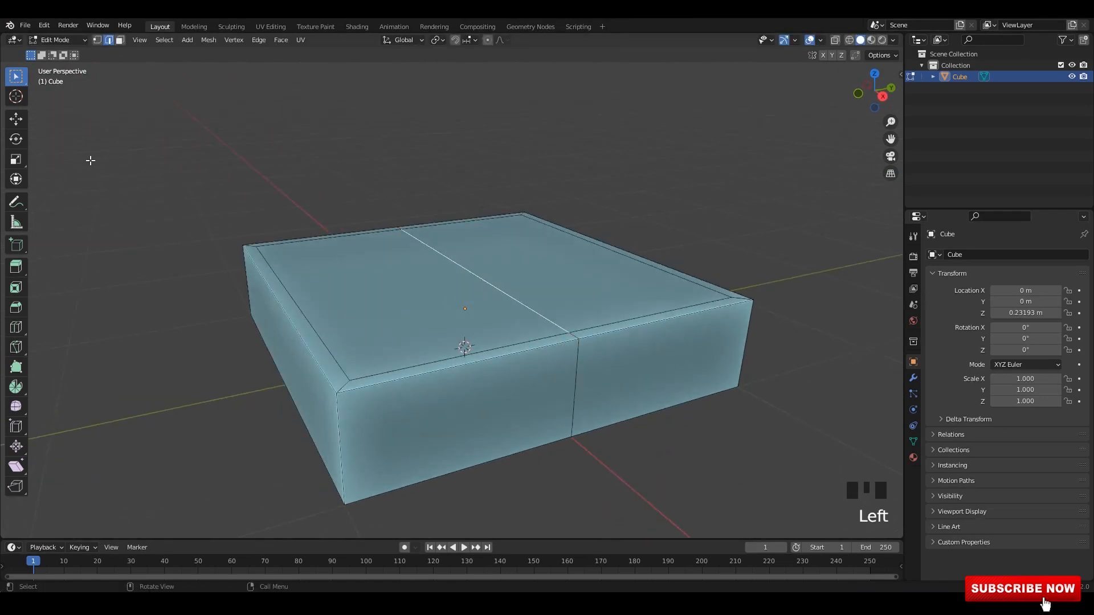
left_click_drag(467, 222, 464, 165)
middle_click_drag(464, 165, 569, 241)
key("ctrl+z")
key("ctrl+z")
key("ctrl+z")
Step: Try raising the central top edge into a ridge in right view and applying the object's transforms
key("KP_3")
key("alt+z")
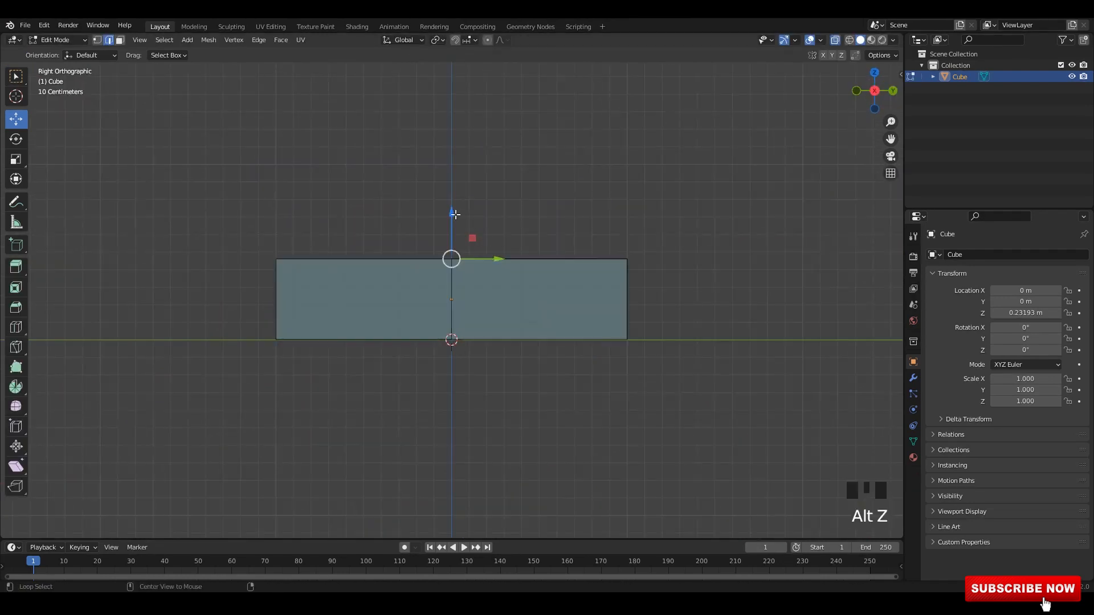
left_click_drag(454, 215, 452, 170)
key("alt+z")
key("Tab")
middle_click_drag(538, 260, 554, 325)
right_click(589, 291)
left_click(650, 313)
Step: Try beveling the central edge loop with 8 segments to round the top
key("Tab")
left_click(588, 301, "alt+shift")
left_click(588, 301, "alt+shift")
left_click(588, 301, "alt+shift")
key("ctrl+b")
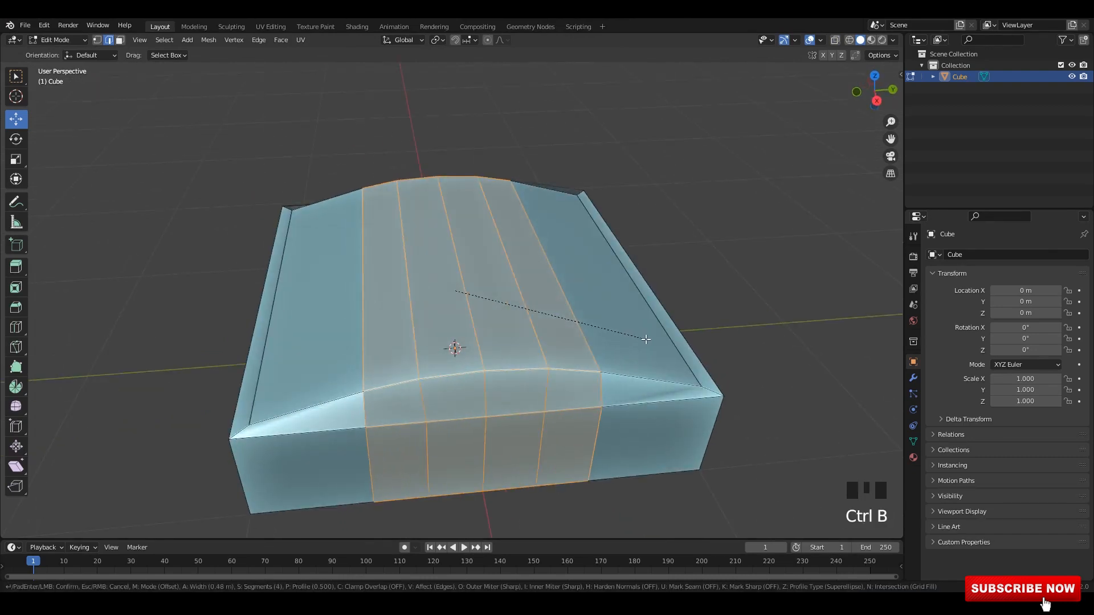
scroll(655, 340, "up", 3)
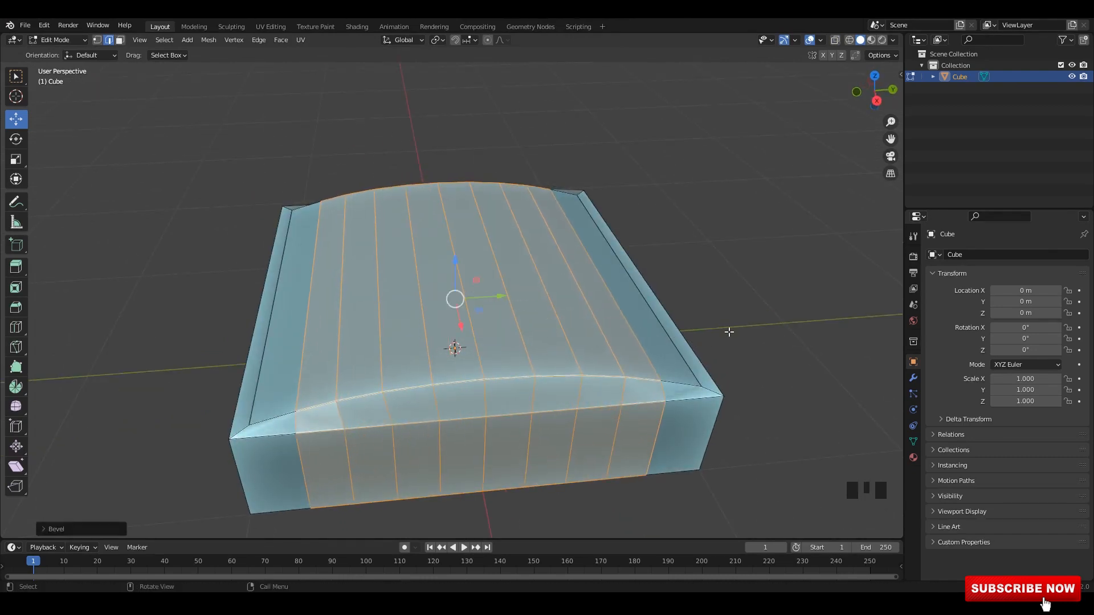
Step: Undo the bevel and ridge changes back to the flat block with its inset and central loop cut
middle_click_drag(729, 331, 633, 333)
key("ctrl+z")
key("ctrl+z")
key("ctrl+z")
scroll(634, 333, "up", 3)
key("ctrl+z")
key("ctrl+z")
key("ctrl+z")
key("ctrl+z")
key("ctrl+z")
key("ctrl+z")
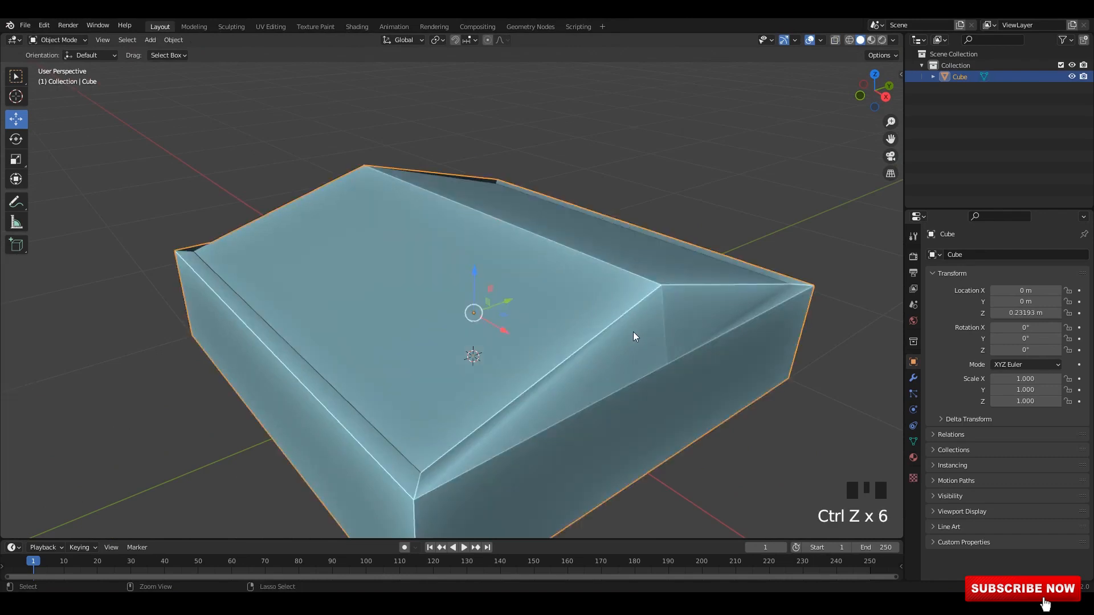
key("ctrl+z")
key("ctrl+z")
key("ctrl+z")
key("ctrl+z")
key("ctrl+z")
key("ctrl+z")
key("Tab")
key("Tab")
key("Tab")
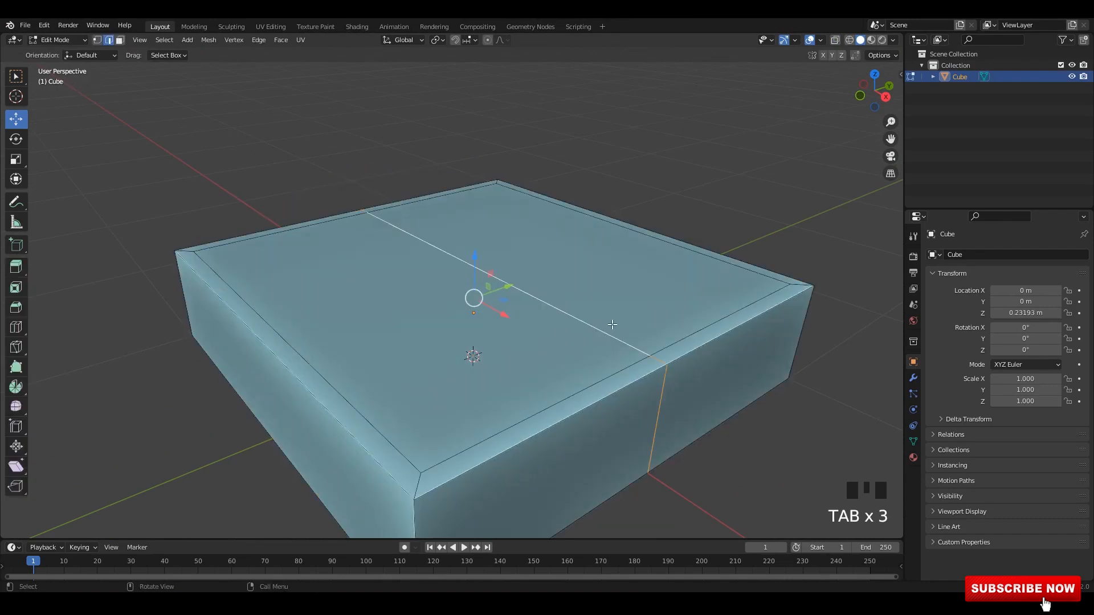
Step: Remove the central edge loop from the block and apply the object's transforms
key("x")
left_click(617, 409)
key("Tab")
key("ctrl+a")
left_click(654, 329)
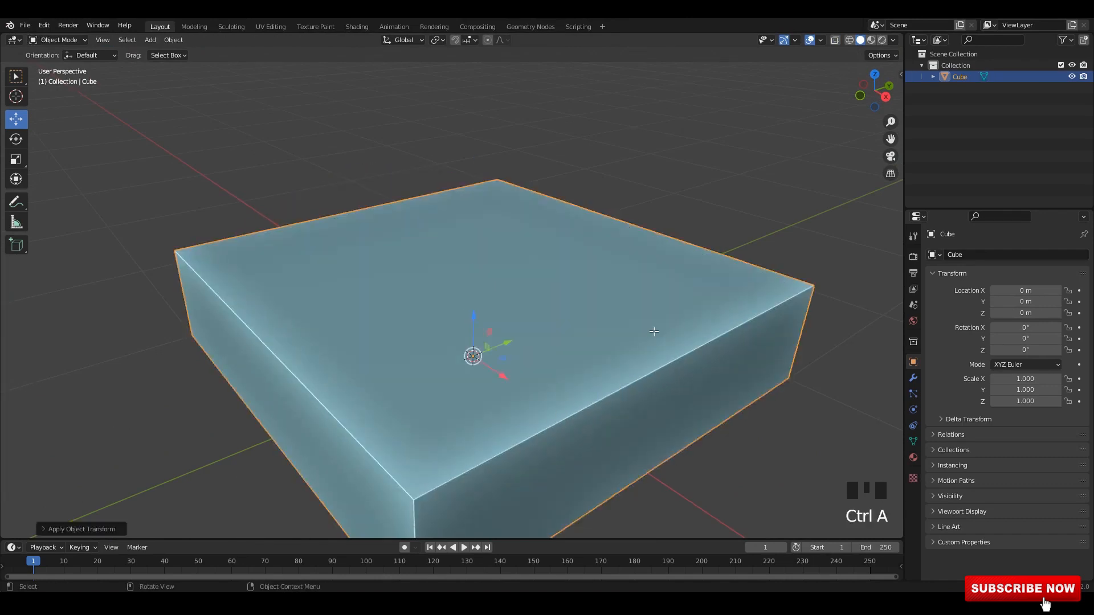
Step: Extrude the inset top face slightly upward into a raised lid and apply the object's transforms
key("Tab")
left_click(561, 305)
middle_click_drag(558, 302, 554, 281)
left_click_drag(474, 220, 475, 207)
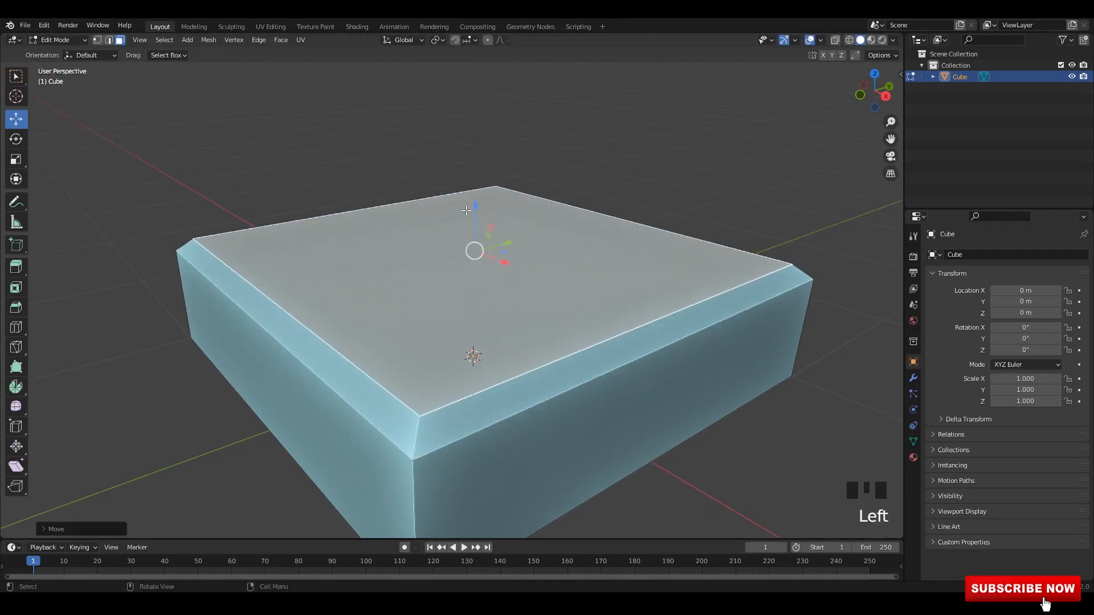
key("ctrl+z")
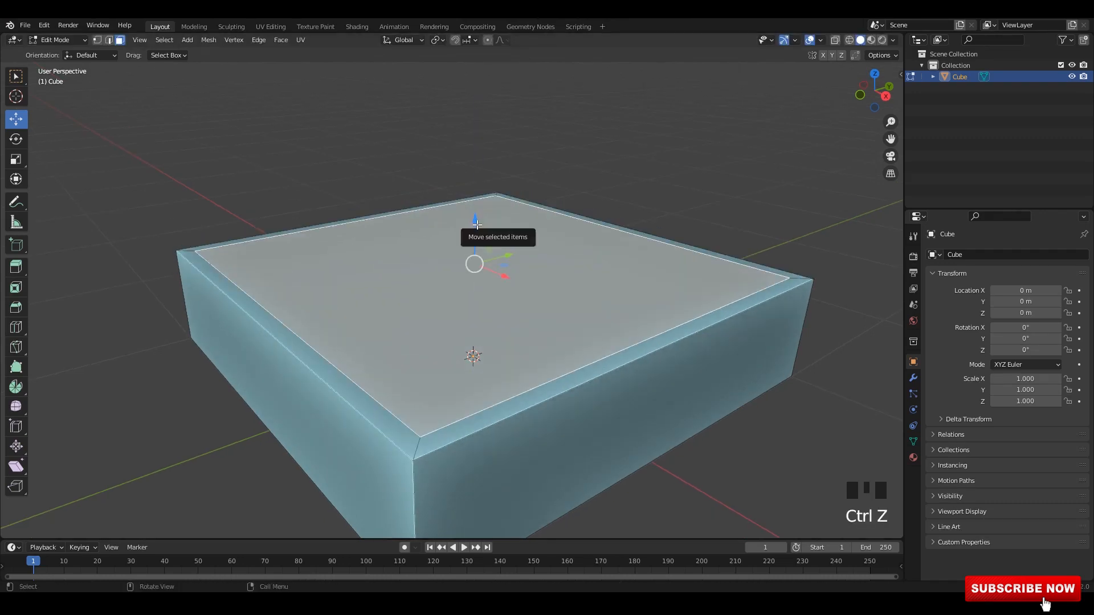
key("e")
left_click(478, 209)
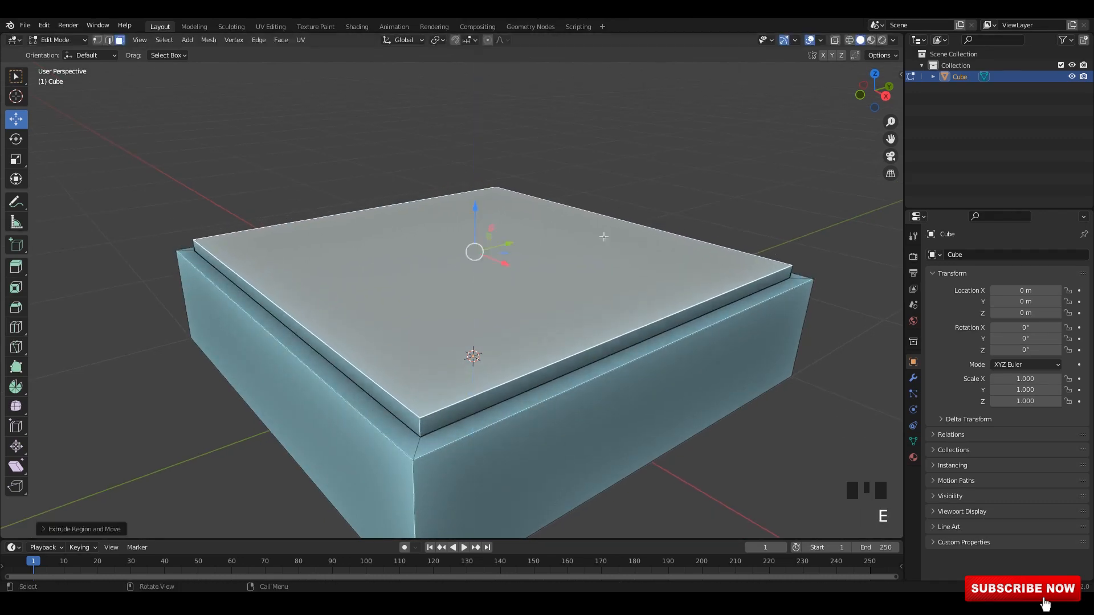
key("Tab")
key("ctrl+a")
left_click(678, 268)
Step: Add a centred loop cut across the block and raise its top edge into a ridge
key("Tab")
key("ctrl+r")
left_click(626, 317)
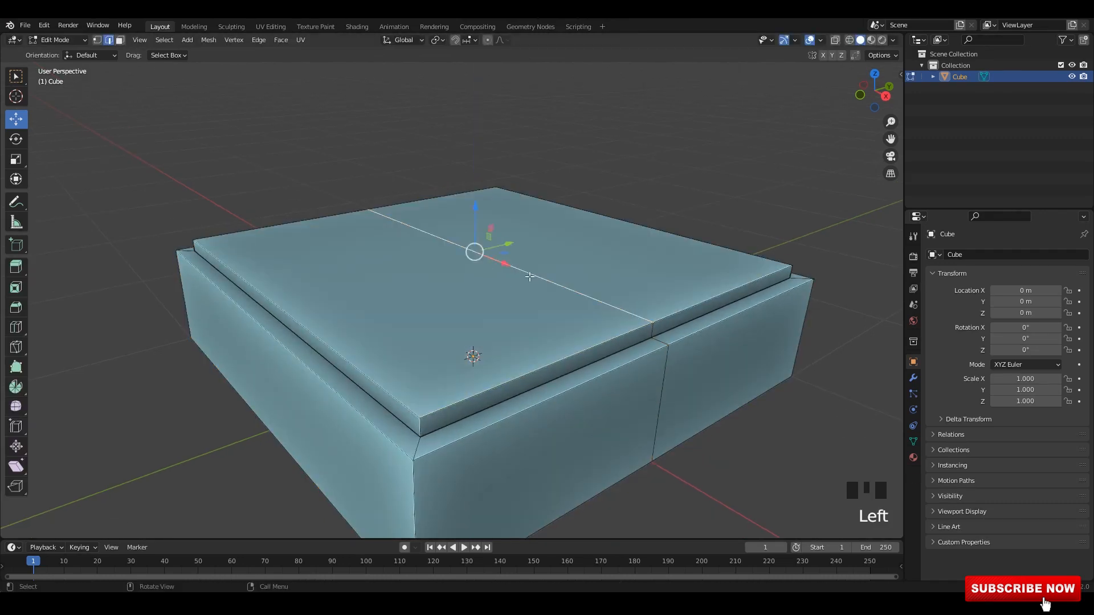
middle_click_drag(529, 277, 528, 255)
left_click_drag(477, 196, 481, 125)
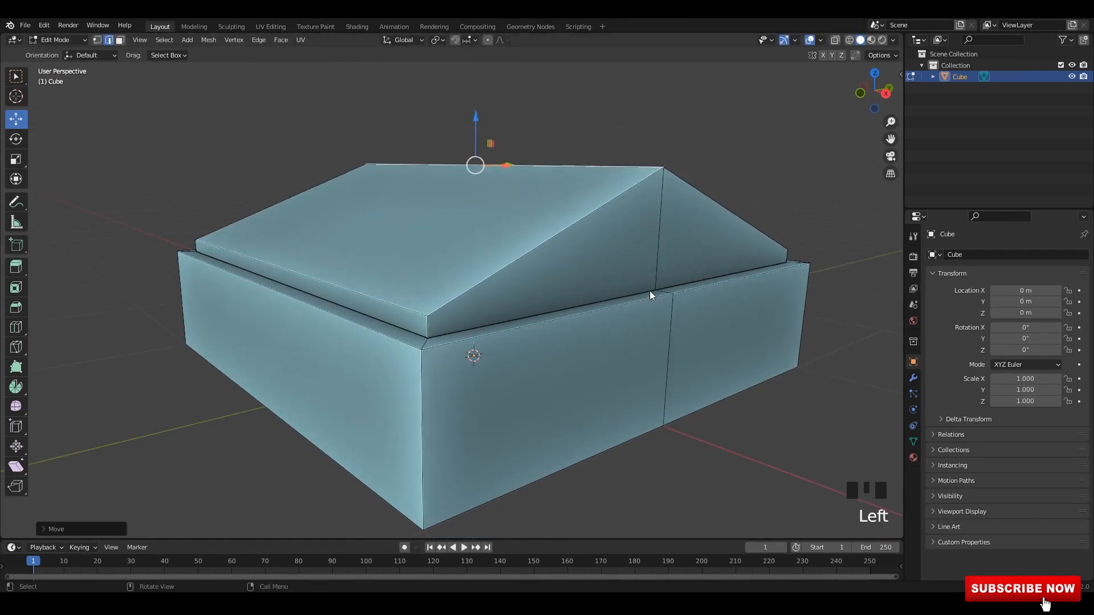
key("Tab")
key("ctrl+a")
left_click(668, 271)
key("Tab")
left_click(661, 255, "alt+shift")
middle_click_drag(686, 318, 657, 334)
key("ctrl+b")
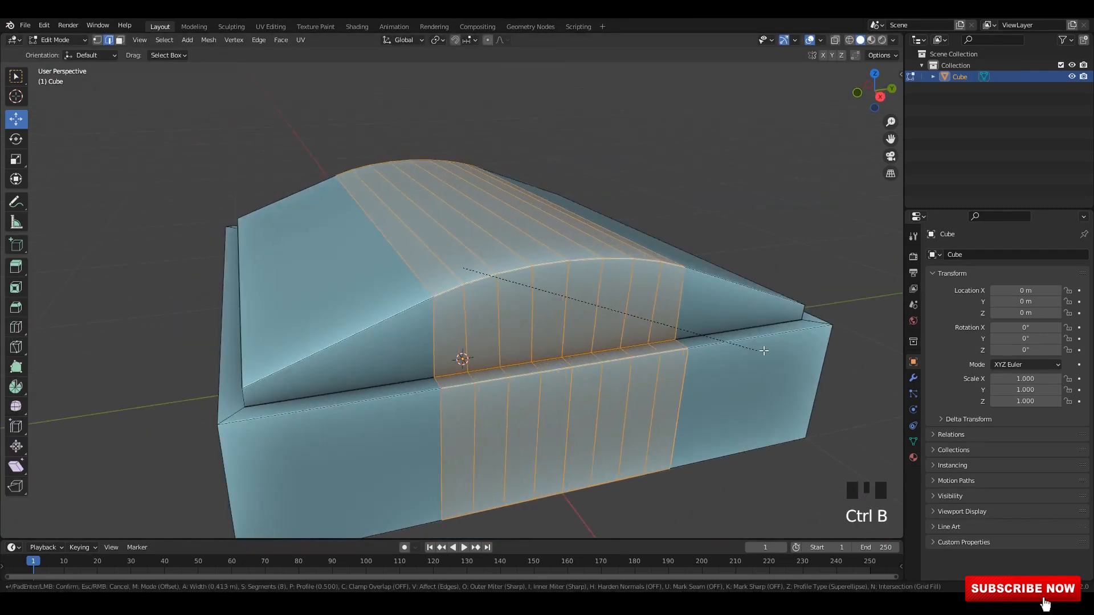
right_click(866, 351)
Step: Raise the ridge edge higher and apply the object's transforms
middle_click_drag(592, 267, 524, 265, "alt")
middle_click_drag(524, 265, 555, 263, "alt")
key("alt+z")
left_click_drag(448, 242, 467, 199)
key("Tab")
key("ctrl+a")
left_click(541, 319)
key("Tab")
key("alt+z")
middle_click_drag(541, 319, 466, 282)
Step: Bevel the central edge loop about 0.91 m wide with 8 segments to form a rounded dome
key("ctrl+b")
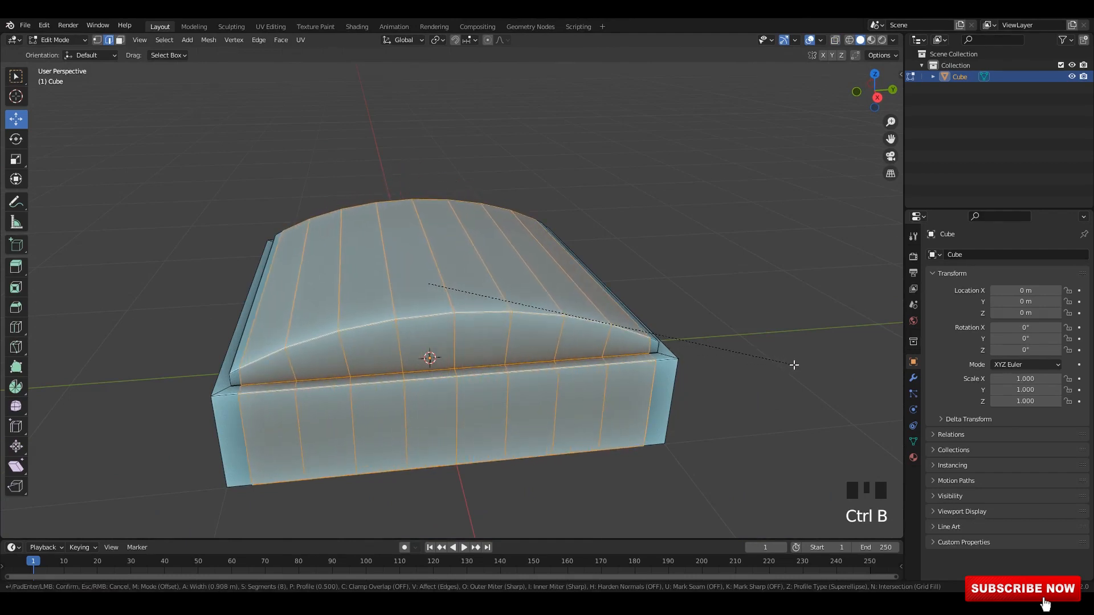
left_click(796, 365)
key("Tab")
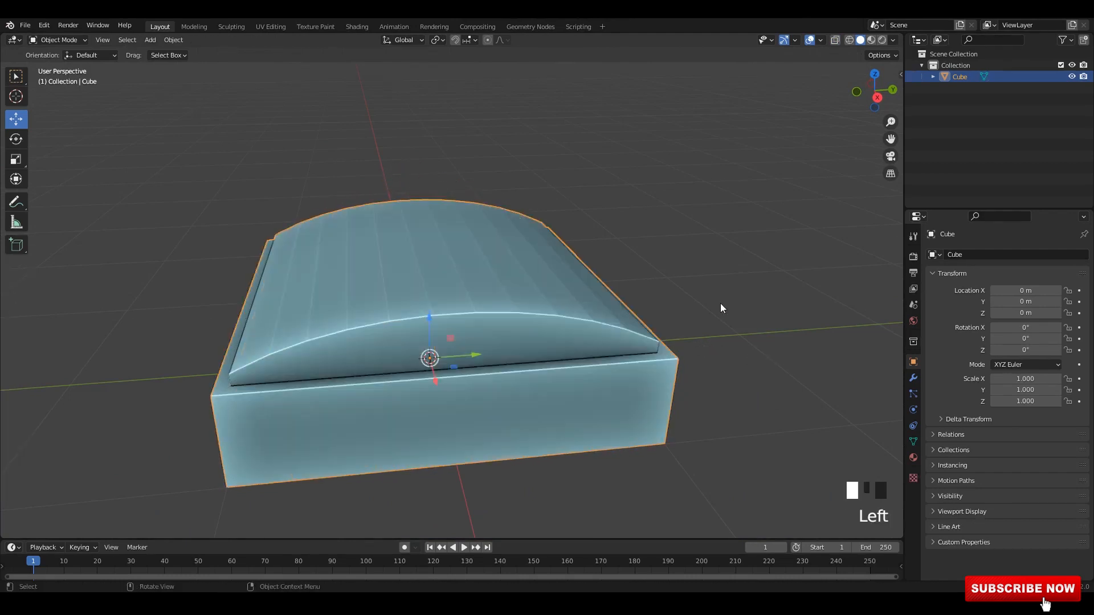
Step: Shade the block smooth, enable Auto Smooth at 30° and save the file
right_click(602, 309)
left_click(581, 270)
middle_click_drag(686, 274, 726, 282)
left_click(913, 441)
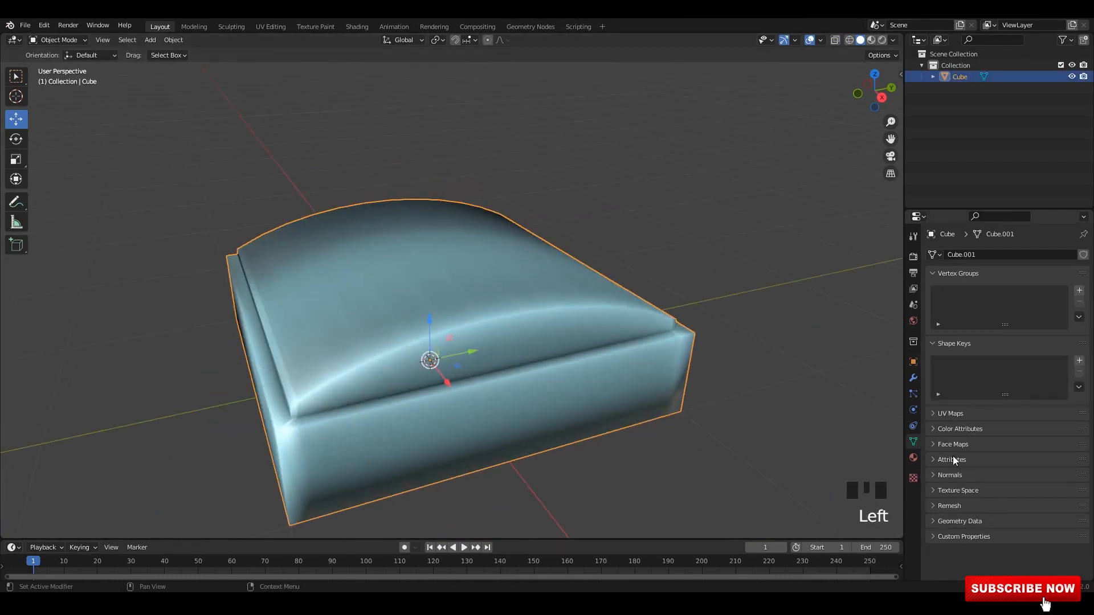
left_click(995, 493)
key("ctrl+s")
Step: Lower the outermost top corner vertices on both sides of the dome close to the base's rim
middle_click_drag(593, 319, 559, 304)
key("Tab")
key("alt+z")
scroll(221, 306, "up", 2)
left_click_drag(123, 305, 145, 320)
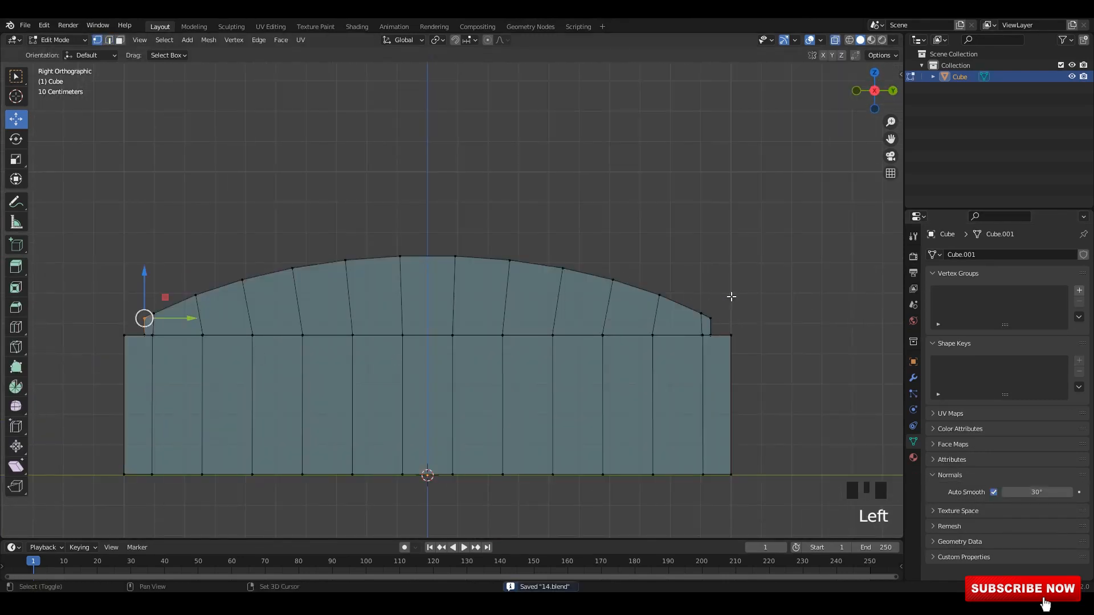
left_click(424, 287)
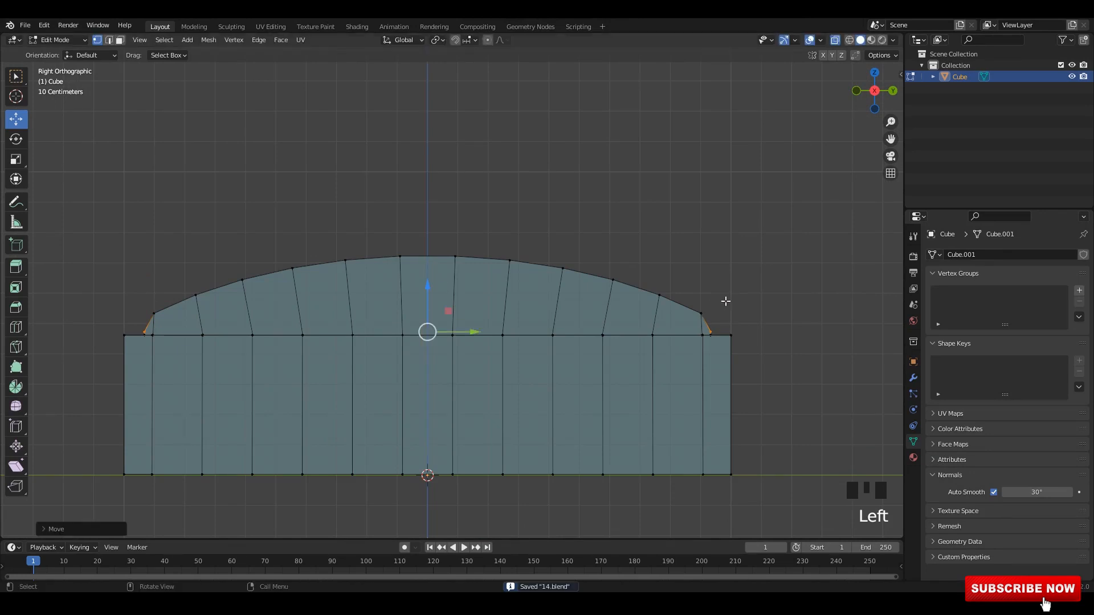
Step: Lower and resize the next pair of vertices inward on both sides of the dome to round its ends
middle_click_drag(426, 275, 515, 256, "shift")
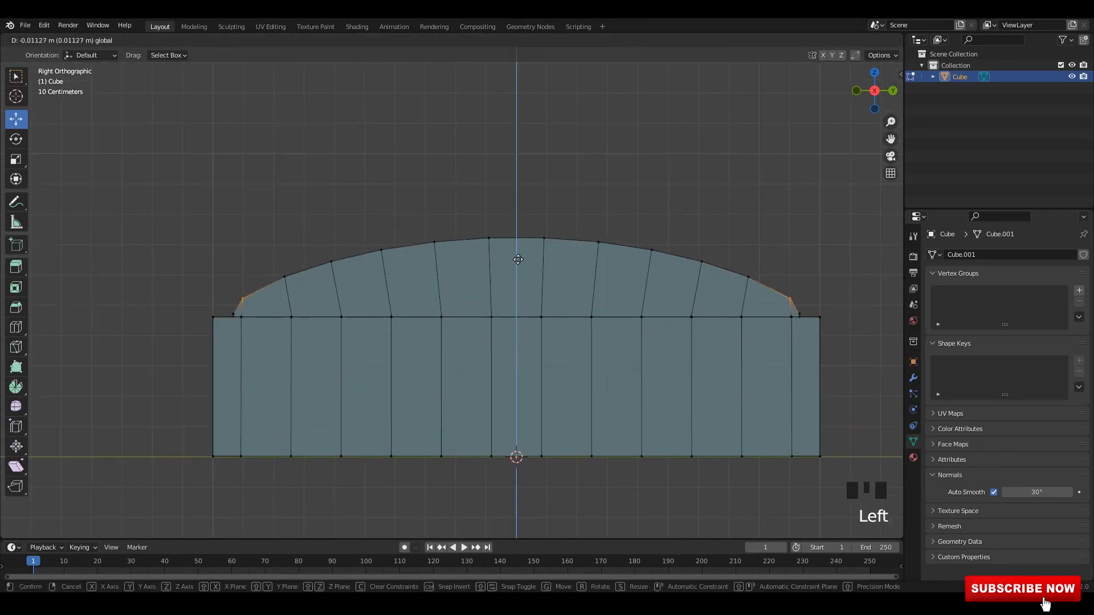
left_click(517, 259)
scroll(589, 276, "up", 1)
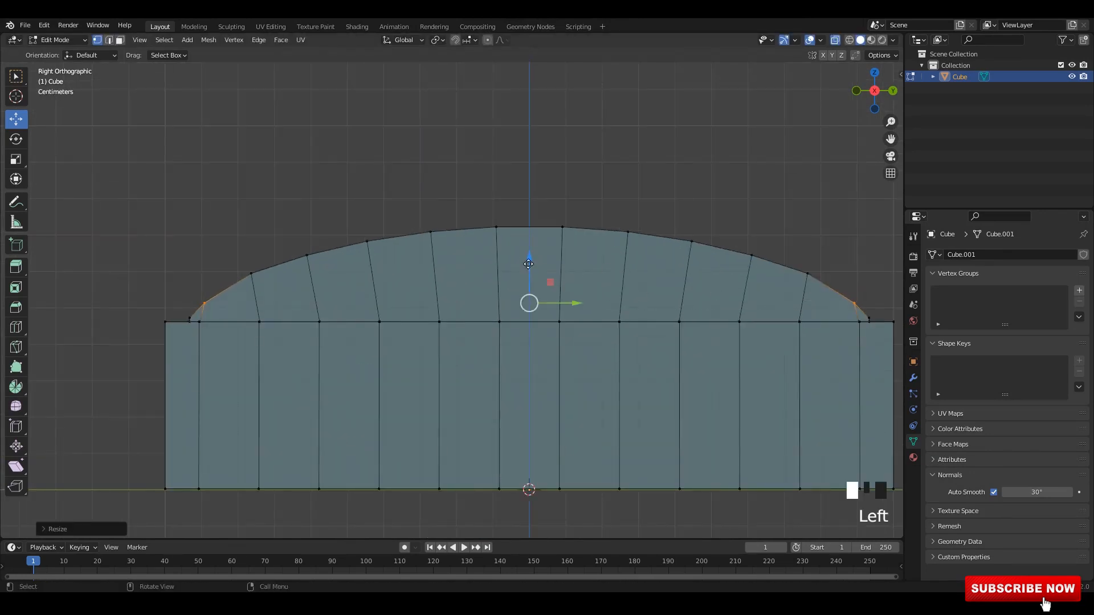
left_click_drag(528, 263, 528, 261)
scroll(528, 261, "down", 2)
key("alt+z")
key("Tab")
middle_click_drag(528, 261, 618, 282)
left_click(642, 302)
key("Tab")
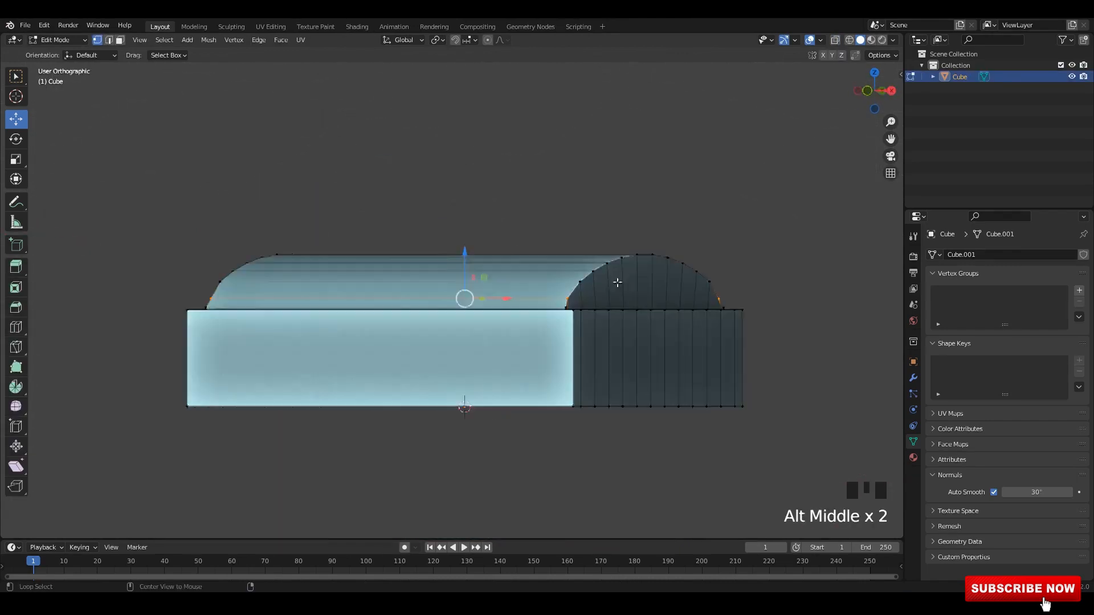
Step: Scale the selected dome end vertices outward along X by about 1.01 to line up with the rest of the end
scroll(524, 288, "up", 8)
middle_click_drag(716, 360, 692, 361, "shift")
key("s")
key("x")
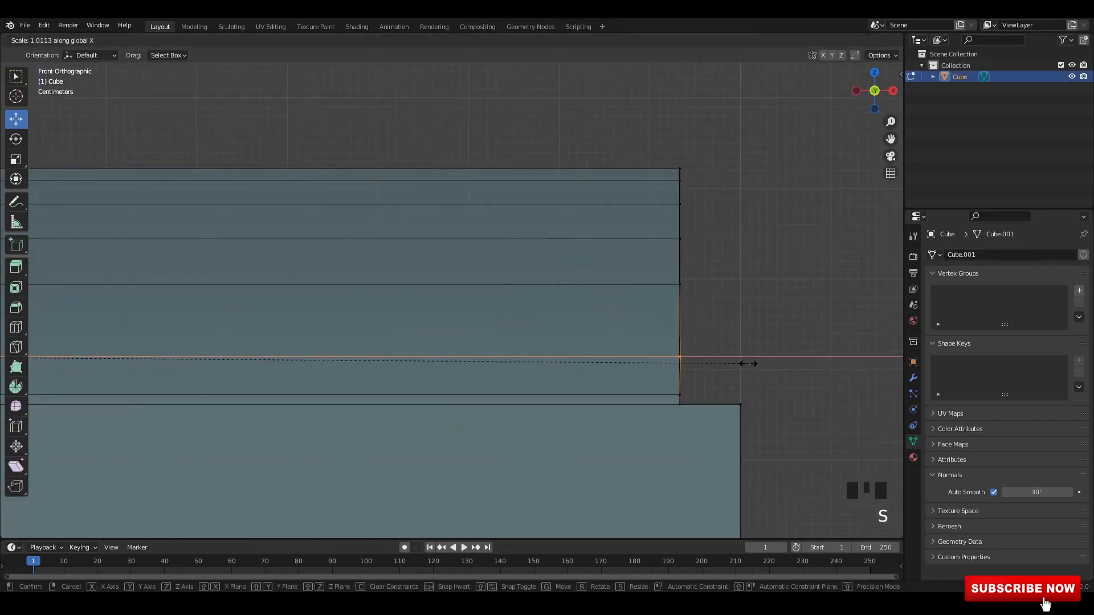
left_click(748, 363)
scroll(737, 361, "up", 2)
scroll(637, 322, "down", 4)
middle_click_drag(637, 323, 523, 292)
key("Tab")
scroll(558, 266, "down", 2)
Step: Flatten the dome's ends by selecting each end's vertices and scaling them to 0 along X
key("Tab")
key("alt+z")
left_click_drag(395, 185, 501, 484)
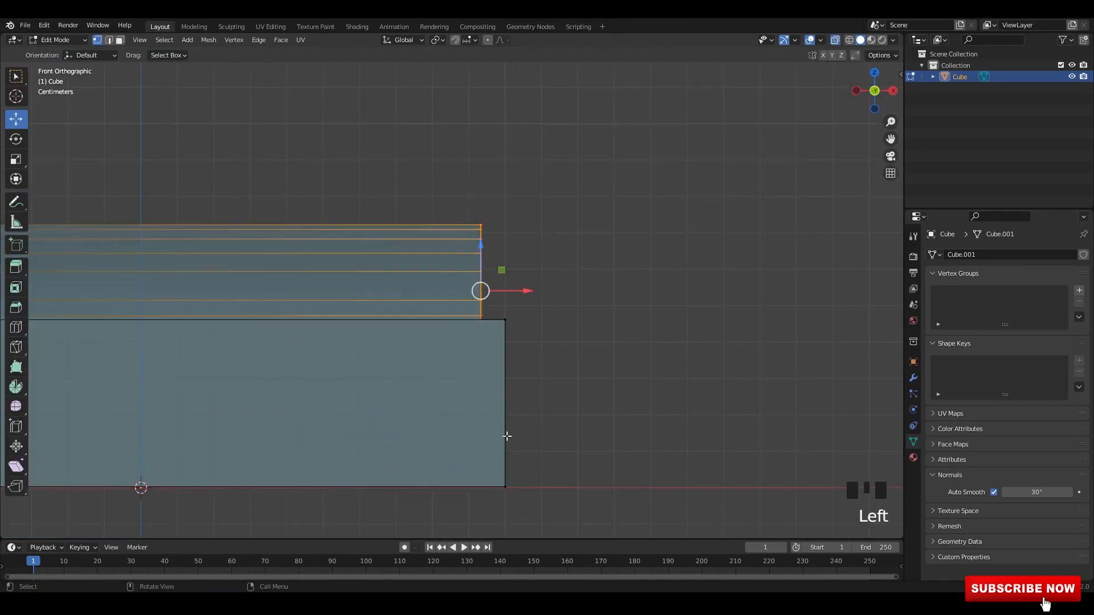
scroll(507, 436, "down", 1)
middle_click_drag(506, 436, 491, 345, "shift")
key("0")
key("Return")
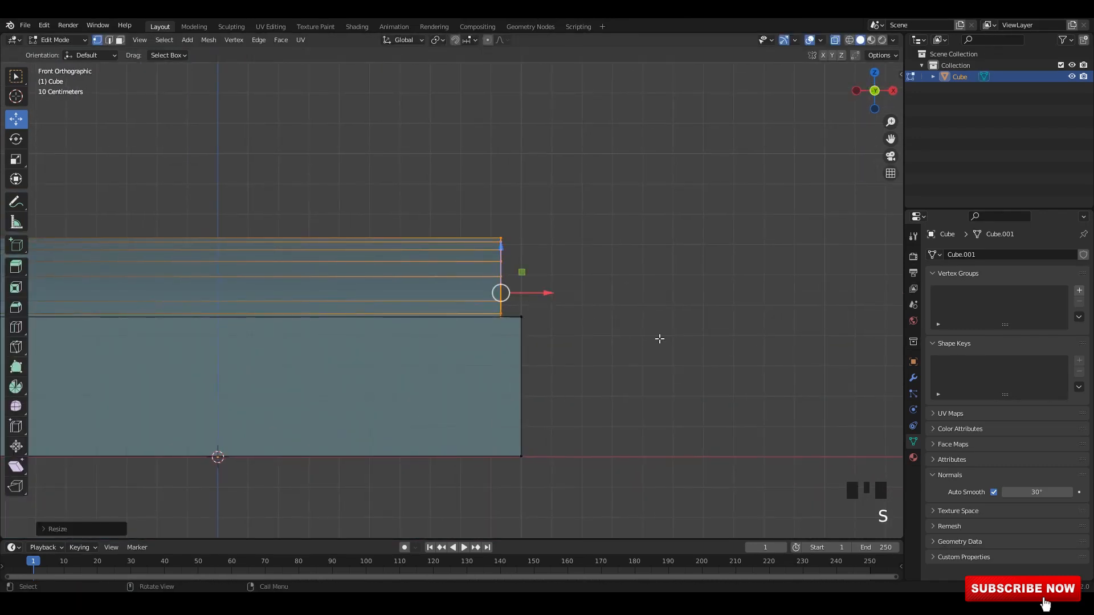
middle_click_drag(176, 221, 507, 246, "shift")
left_click_drag(434, 187, 258, 350)
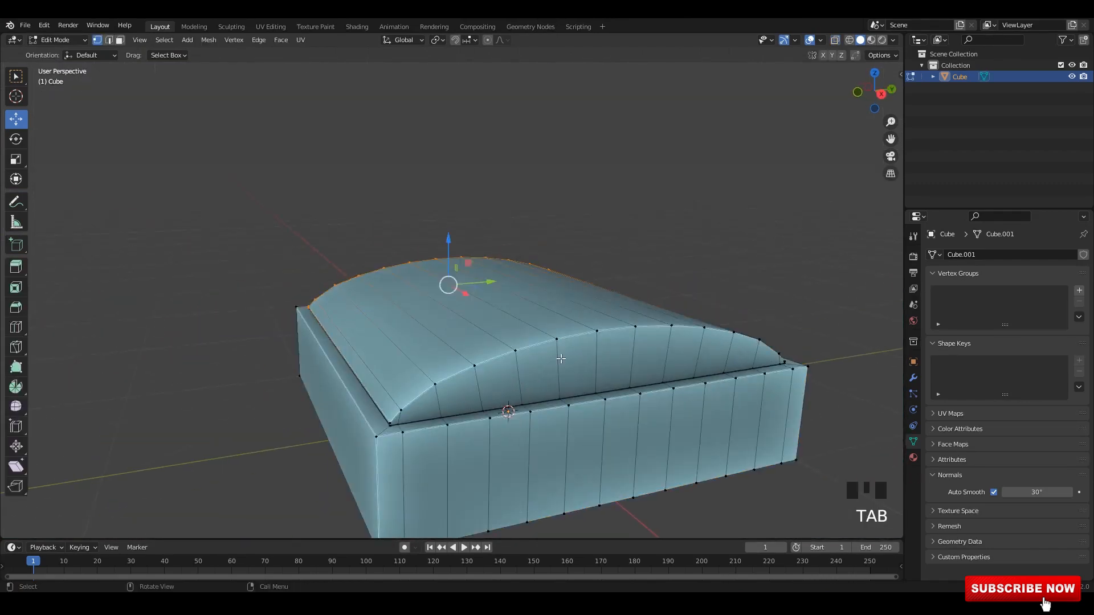
Step: Add a Subdivision modifier at level 2 to the block and shade it smooth
key("ctrl+1")
key("ctrl+2")
right_click(564, 338)
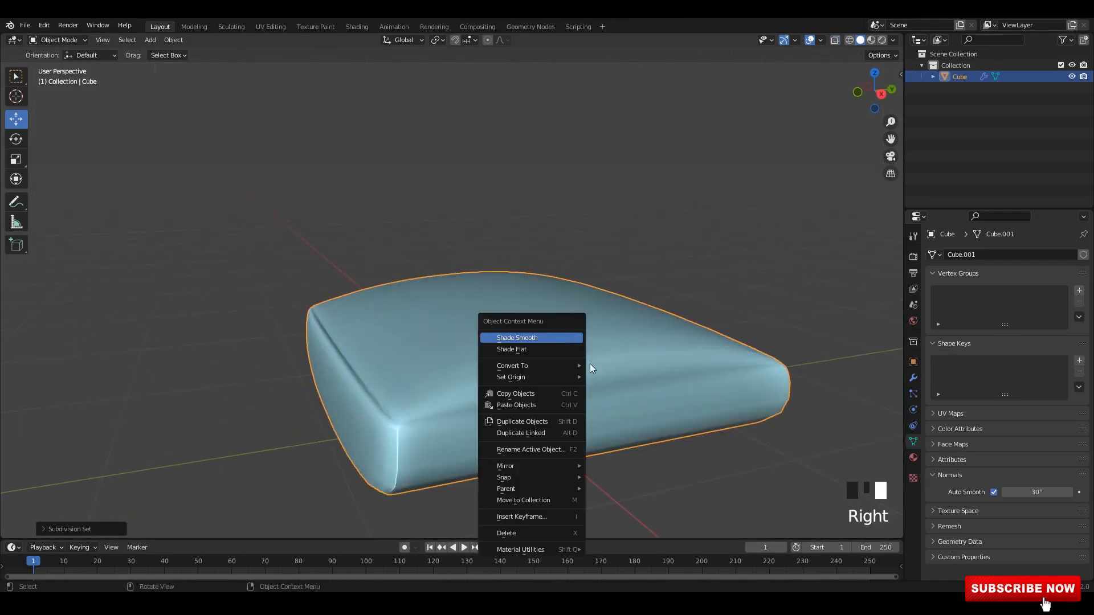
left_click(558, 337)
Step: Turn off the Subdivision modifier's display in Edit Mode
middle_click_drag(591, 367, 1053, 405)
key("Tab")
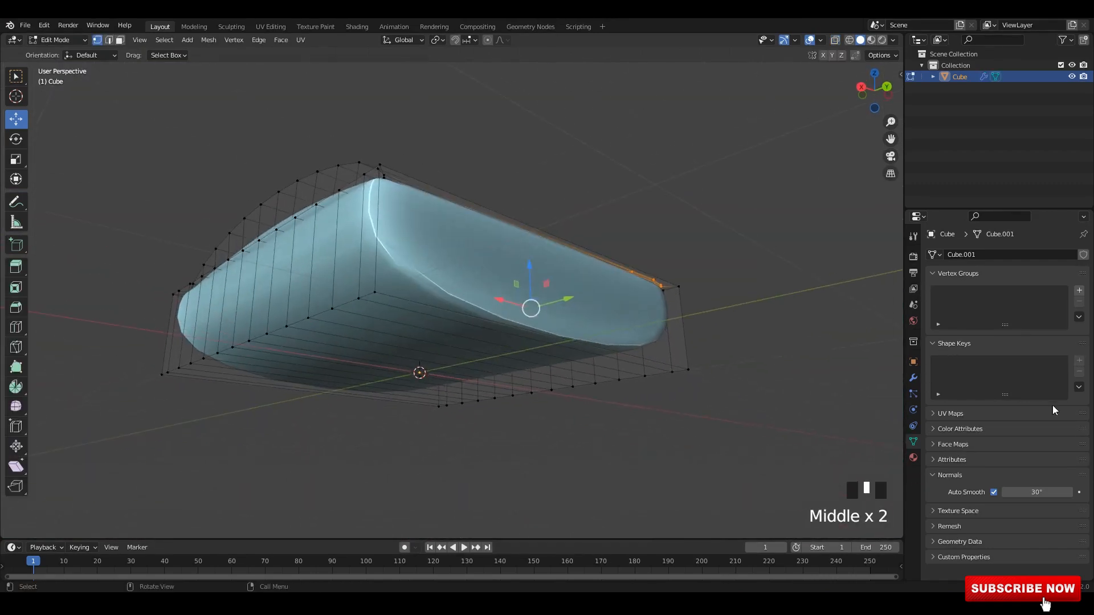
left_click(913, 377)
left_click(1020, 274)
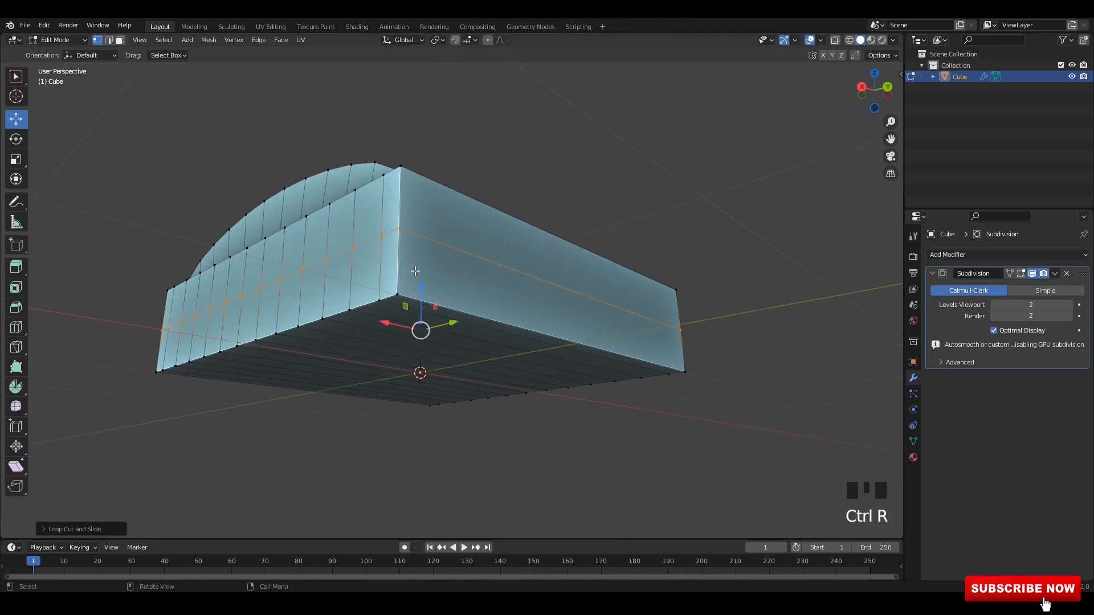
Step: Bevel a horizontal loop cut around the base outward into support loops near its upper and lower edges
key("Tab")
key("Tab")
key("2")
middle_click_drag(432, 291, 435, 331, "shift")
key("ctrl+b")
key("Tab")
key("Tab")
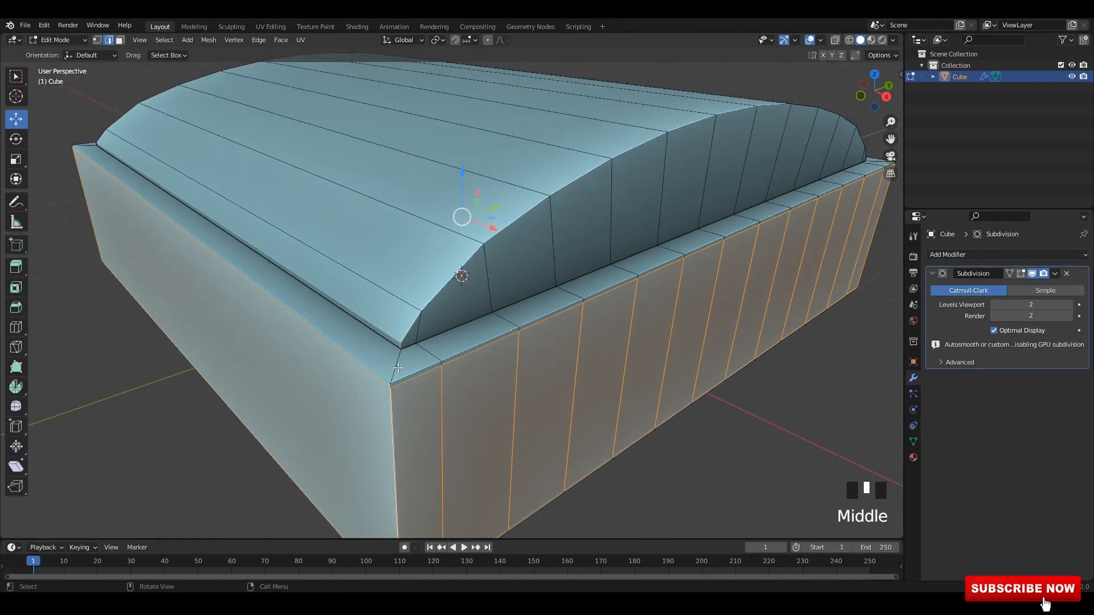
Step: Add a support loop cut around the dome's foot and slide it down close to the rim
middle_click_drag(397, 368, 406, 324)
left_click(443, 307)
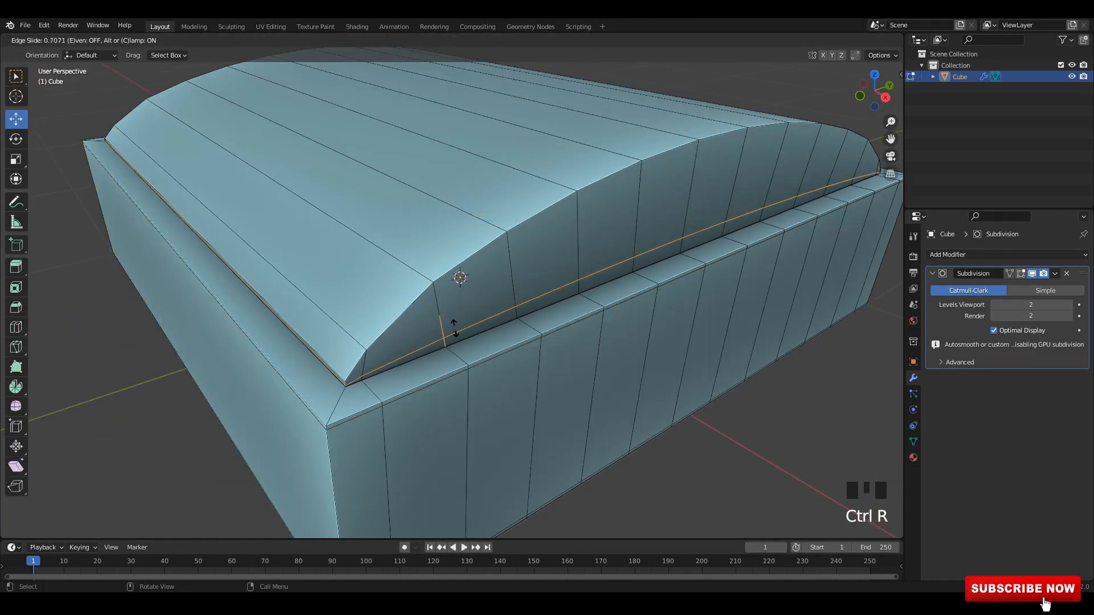
left_click(458, 335)
key("Tab")
scroll(465, 332, "down", 1)
middle_click_drag(466, 332, 425, 359)
key("Tab")
Step: Add a loop cut running over the dome beside its end face and slide it close to the corner edge
mouse_move(425, 359)
middle_mouse_down()
mouse_move(393, 373)
mouse_move(419, 365)
middle_mouse_up()
middle_click_drag(342, 387, 358, 296, "shift")
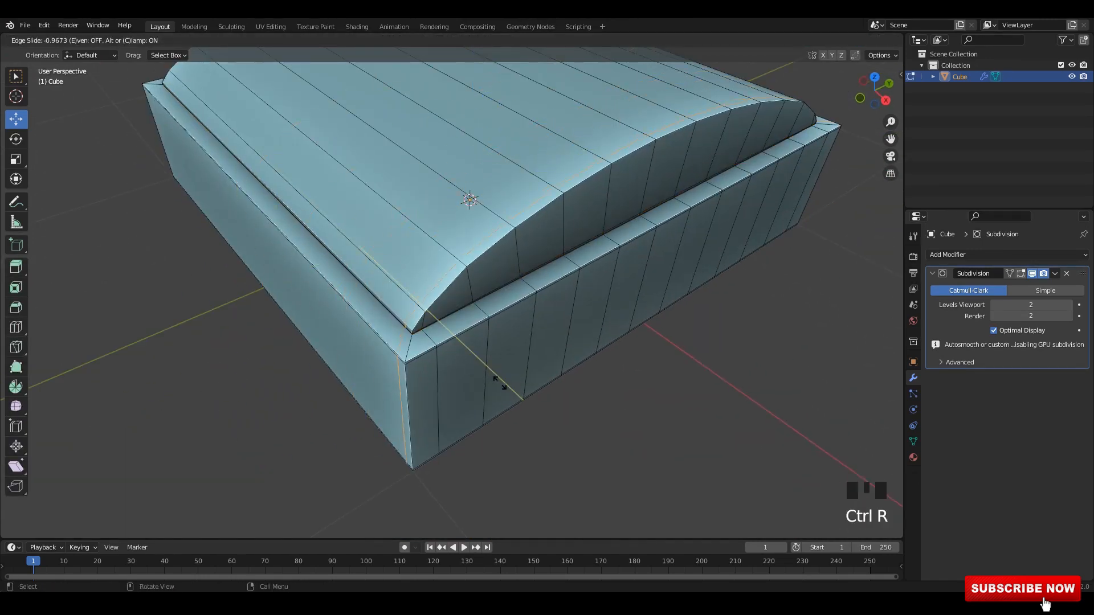
left_click(499, 384)
scroll(410, 356, "up", 2)
middle_click_drag(410, 357, 466, 368, "shift")
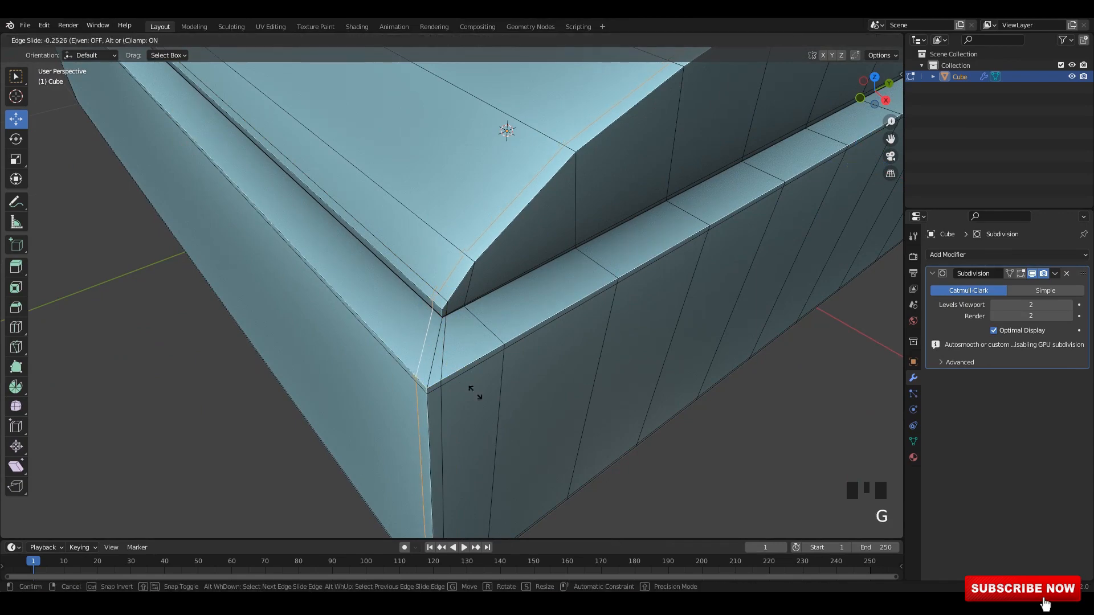
left_click(506, 415)
scroll(505, 414, "down", 4)
key("Tab")
middle_click_drag(614, 428, 459, 297)
Step: Add a matching loop cut over the dome close to the opposite end's corner edge
key("Tab")
scroll(456, 319, "up", 3)
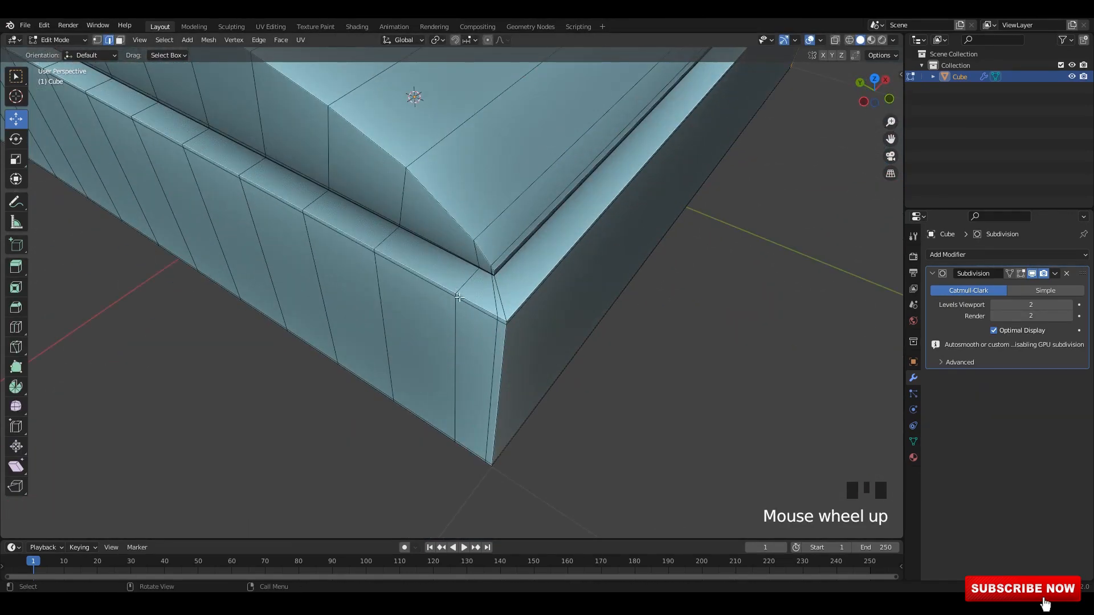
left_click(394, 482)
key("Tab")
scroll(497, 395, "down", 3)
middle_click_drag(497, 395, 599, 393)
left_click(476, 303)
key("Tab")
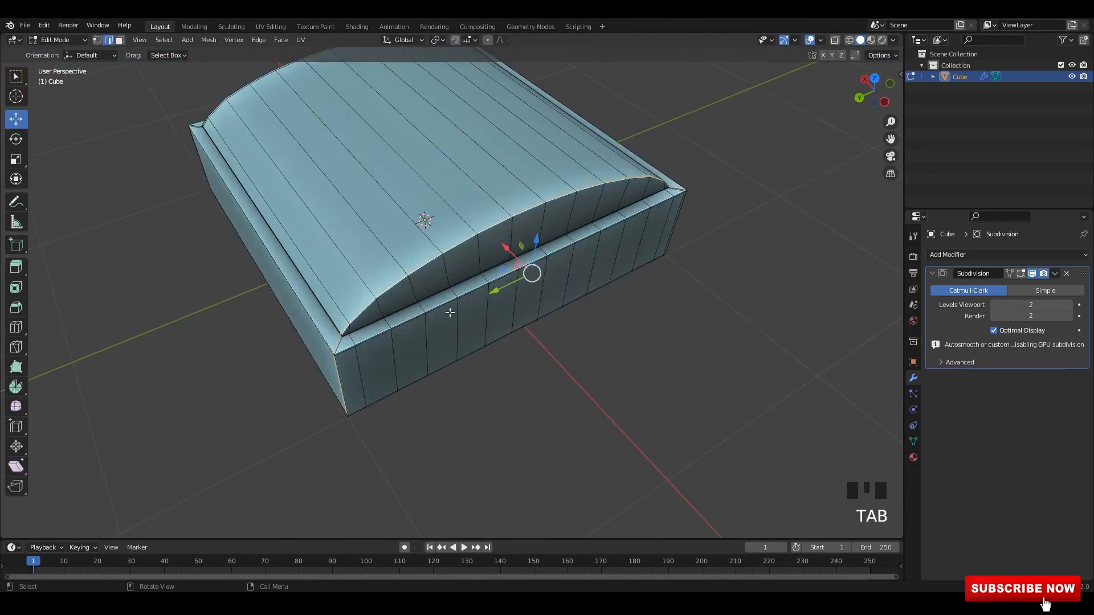
Step: Add a lengthwise loop cut on the end face and slide it close to the block's corner edge
scroll(444, 319, "up", 4)
middle_click_drag(444, 325, 480, 353)
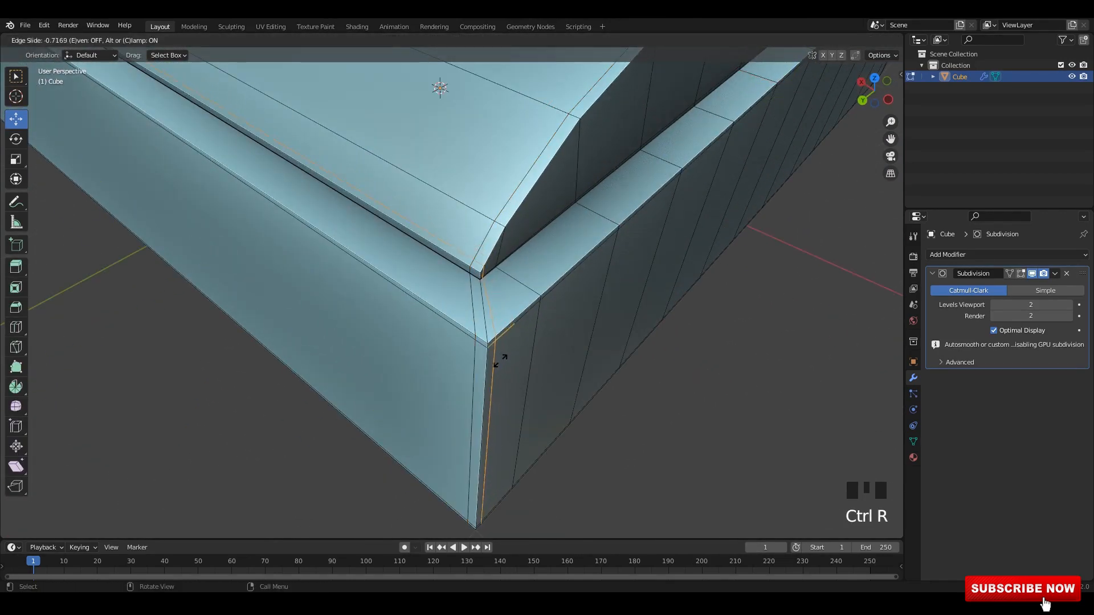
left_click(564, 323)
key("Tab")
scroll(586, 333, "down", 2)
Step: Add a matching lengthwise loop cut near the opposite corner of the end face and save the file
middle_click_drag(586, 334, 569, 268)
left_click(540, 308)
key("grave")
key("Escape")
scroll(508, 320, "up", 2)
left_click(575, 276)
key("Tab")
scroll(607, 249, "up", 2)
scroll(607, 248, "up", 3)
key("Tab")
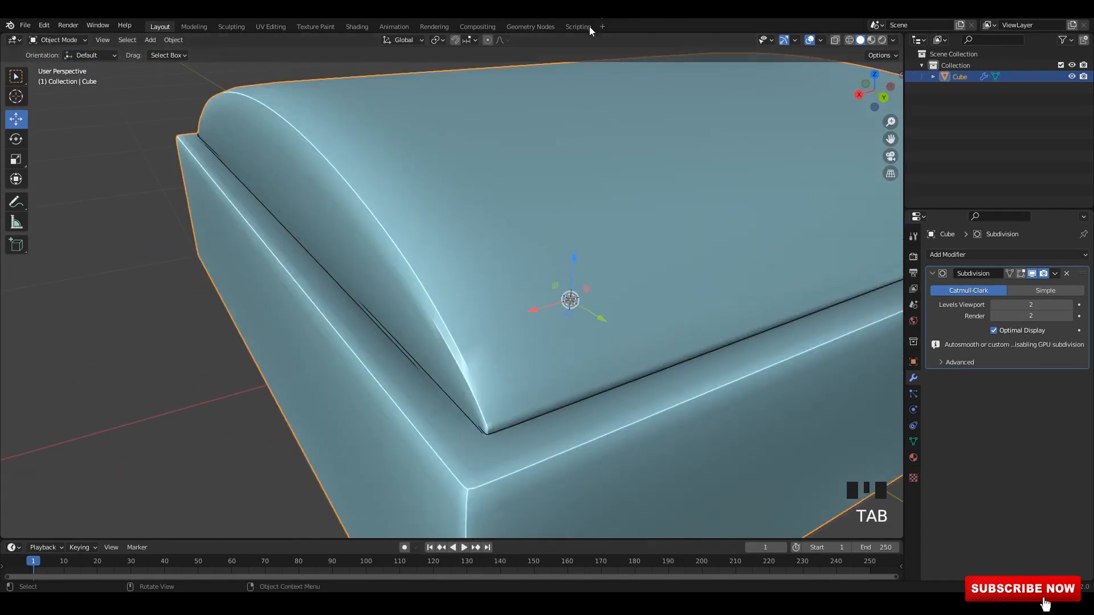
key("ctrl+s")
Step: Compare the block's mesh with its smoothed surface from several angles and save the file again
key("grave")
key("Tab")
middle_click_drag(634, 217, 581, 233)
key("Tab")
left_click(658, 184)
key("ctrl+s")
middle_click_drag(472, 174, 562, 158)
key("Tab")
middle_click_drag(604, 235, 558, 228)
key("Tab")
key("ctrl+a")
key("Escape")
left_click(605, 209)
Step: Examine the mesh around the block's near corner up close in Edit Mode and deselect the block
key("Tab")
middle_click_drag(558, 228, 455, 274, "shift")
middle_click_drag(484, 364, 485, 131, "shift")
scroll(418, 331, "up", 2)
left_click(395, 353)
right_click(394, 354)
middle_click_drag(484, 131, 470, 111, "shift")
left_click_drag(457, 102, 455, 97)
key("Tab")
scroll(726, 288, "down", 5)
left_click(726, 288)
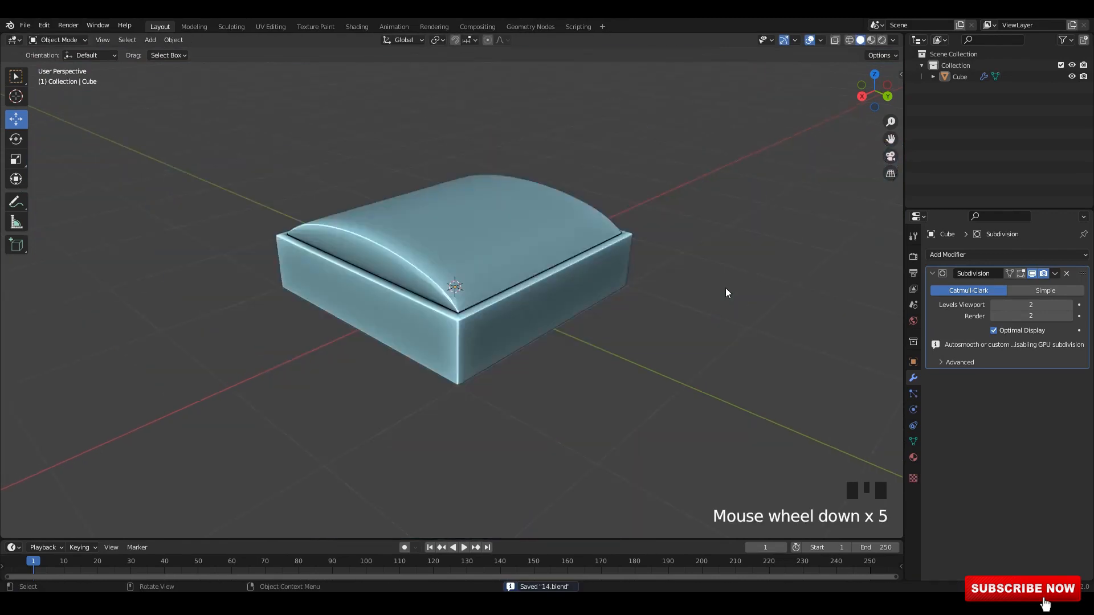
Step: Add a horizontal loop cut across the dome's end faces, about halfway up
middle_click_drag(725, 288, 644, 233)
left_click(614, 254)
key("ctrl+a")
scroll(559, 213, "up", 5)
key("Tab")
scroll(610, 232, "down", 2)
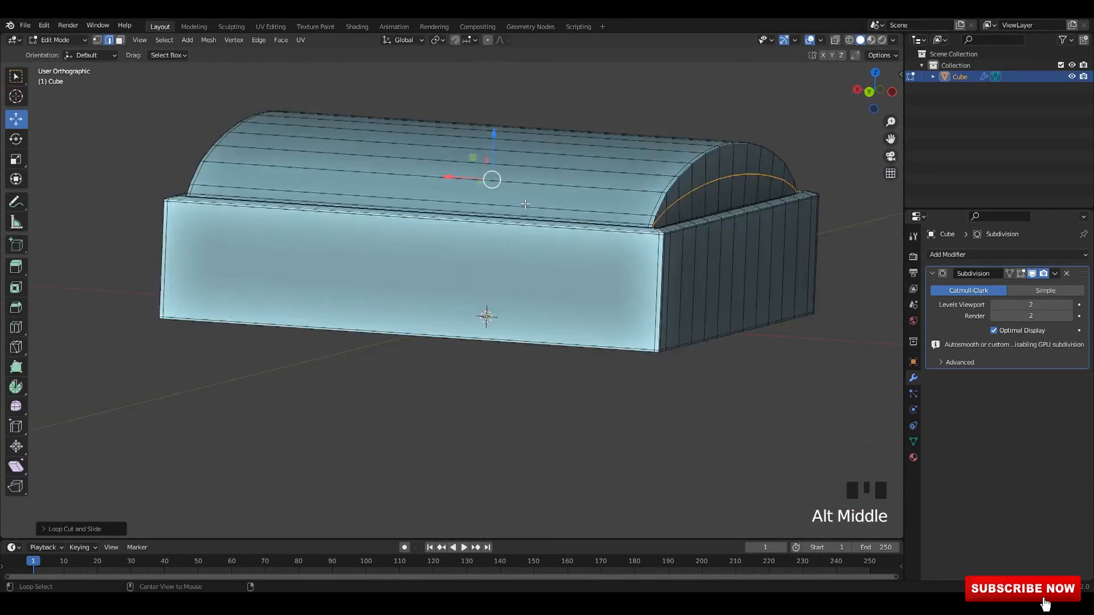
Step: Deselect the outer edges of the new loop on both sides, keeping only its middle stretch across the dome's ends selected
left_click_drag(354, 86, 536, 348, "ctrl")
middle_click_drag(649, 244, 580, 287)
middle_click_drag(581, 288, 308, 246, "shift")
key("alt+s")
right_click(550, 286)
left_click_drag(747, 174, 657, 236, "ctrl")
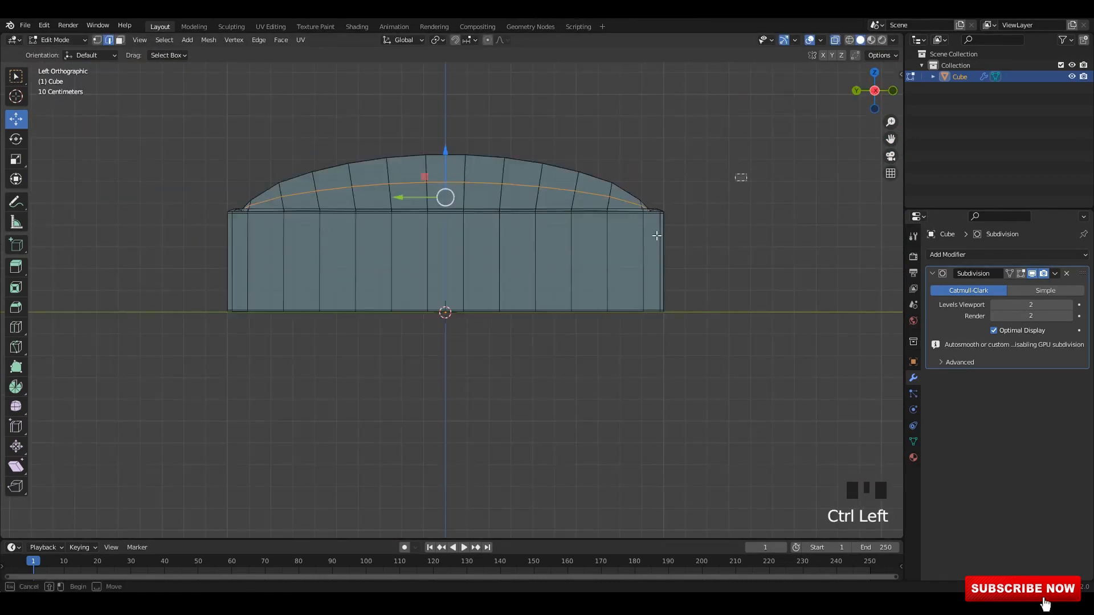
left_click_drag(735, 117, 609, 230, "ctrl")
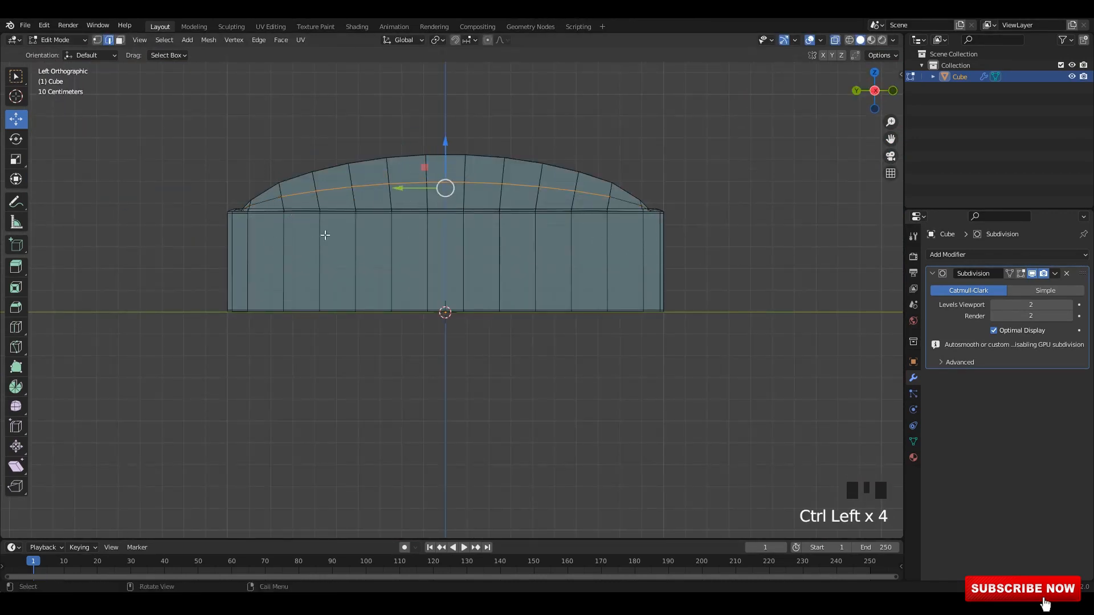
Step: Shrink the selected edges inward along their normals to make the dome's end faces concave
middle_click_drag(325, 235, 668, 279)
key("alt+z")
key("alt+s")
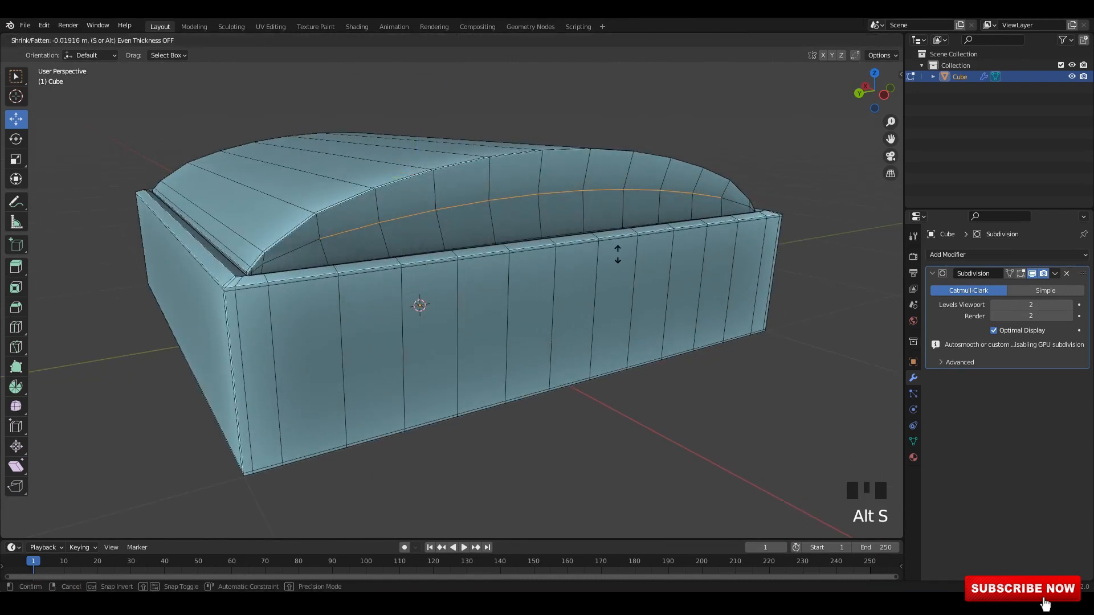
left_click(623, 256)
key("Tab")
middle_click_drag(627, 220, 460, 187)
Step: Flatten the selected edges vertically and lower them towards the rim in the left view
key("Tab")
scroll(532, 206, "up", 2)
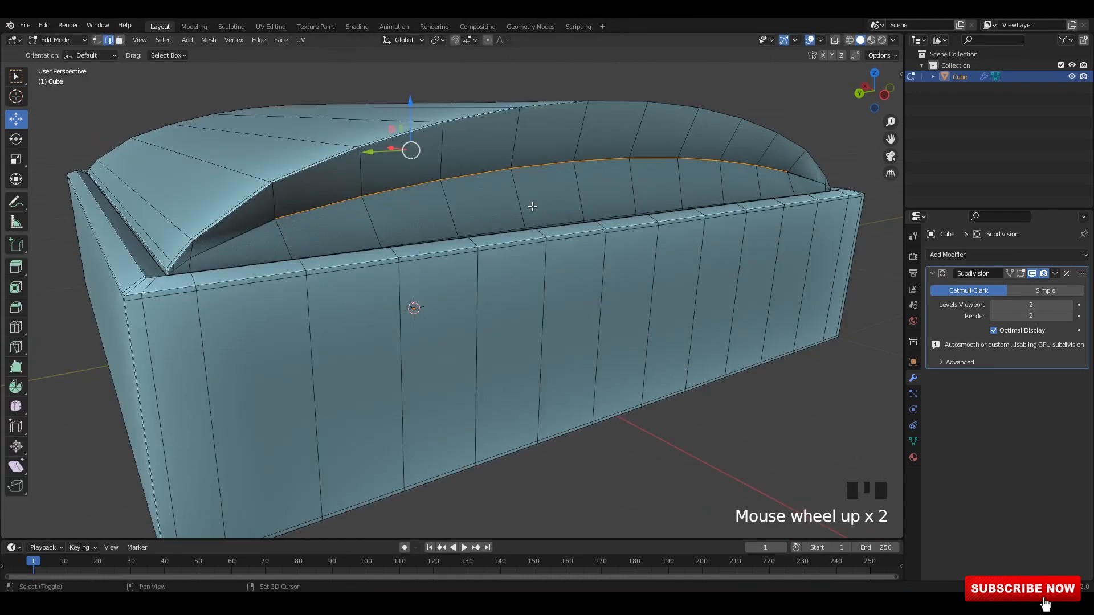
key("ctrl+KP_3")
key("alt+z")
left_click(524, 189)
left_click_drag(403, 152, 404, 123)
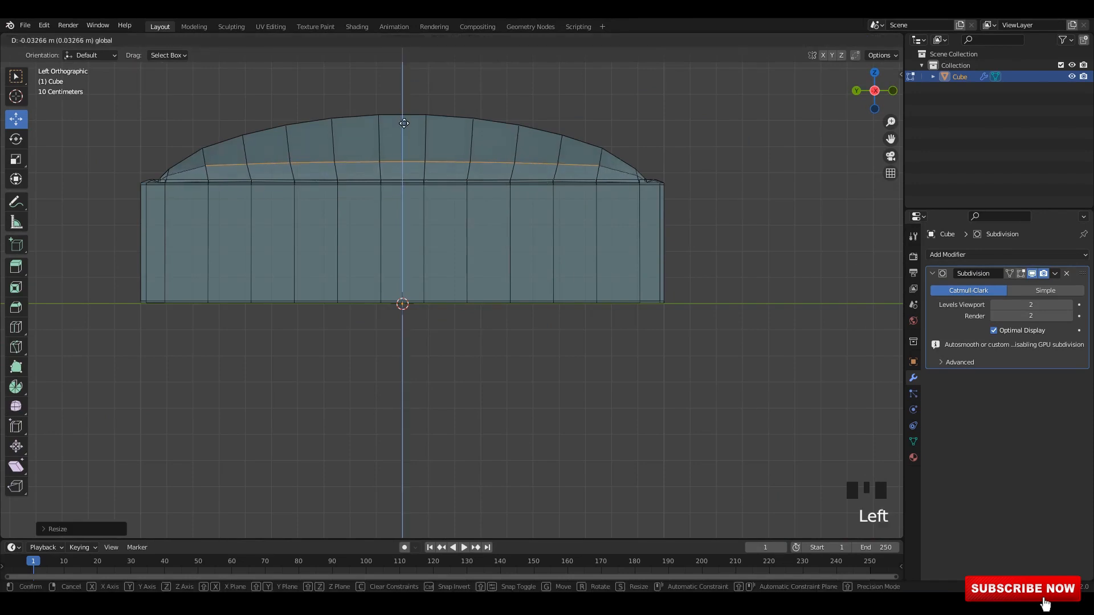
right_click(735, 258)
Step: Scale the selected edges along X to adjust how deep the dome's ends curve inward
middle_click_drag(557, 190, 598, 194, "alt")
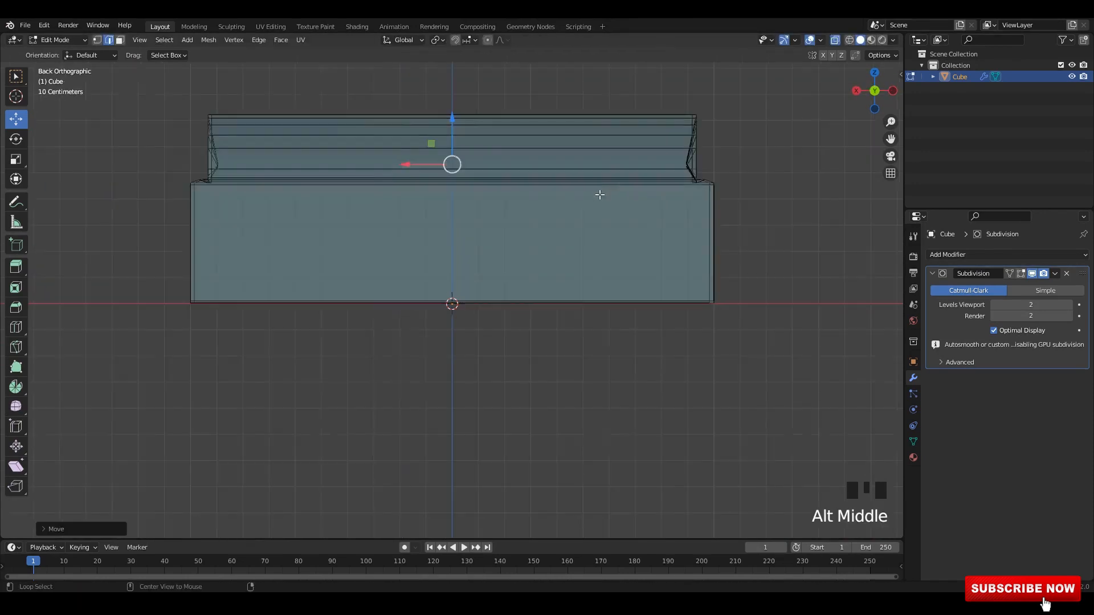
key("alt+z")
key("alt+z")
scroll(676, 239, "up", 1)
middle_click_drag(687, 212, 752, 251, "shift")
key("s")
key("x")
left_click(718, 242)
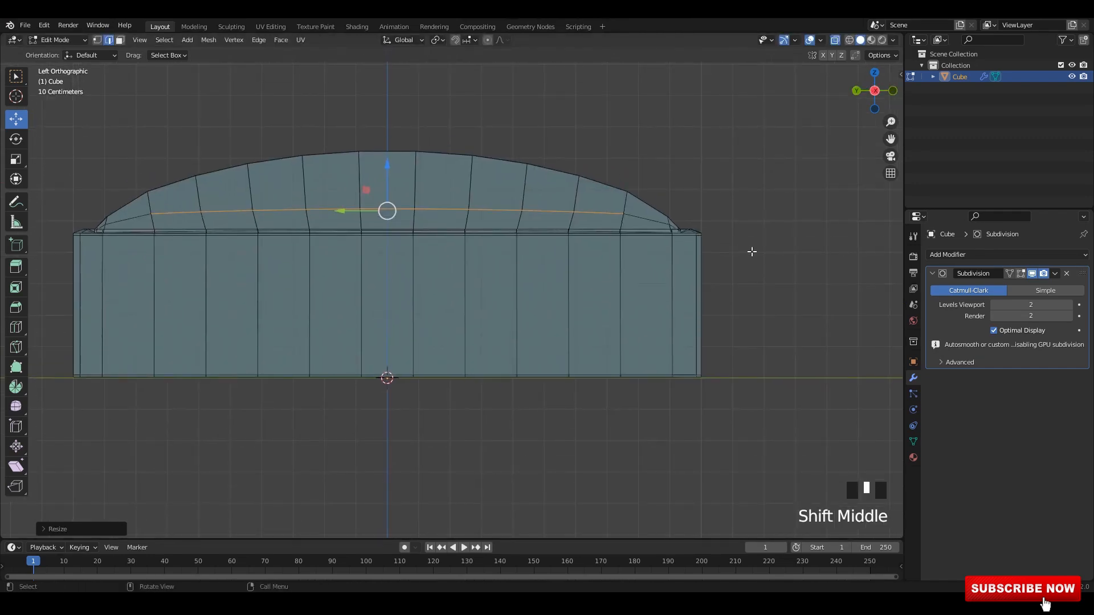
Step: Widen the selected edges along Y by a factor of about 1.02
left_click(759, 251)
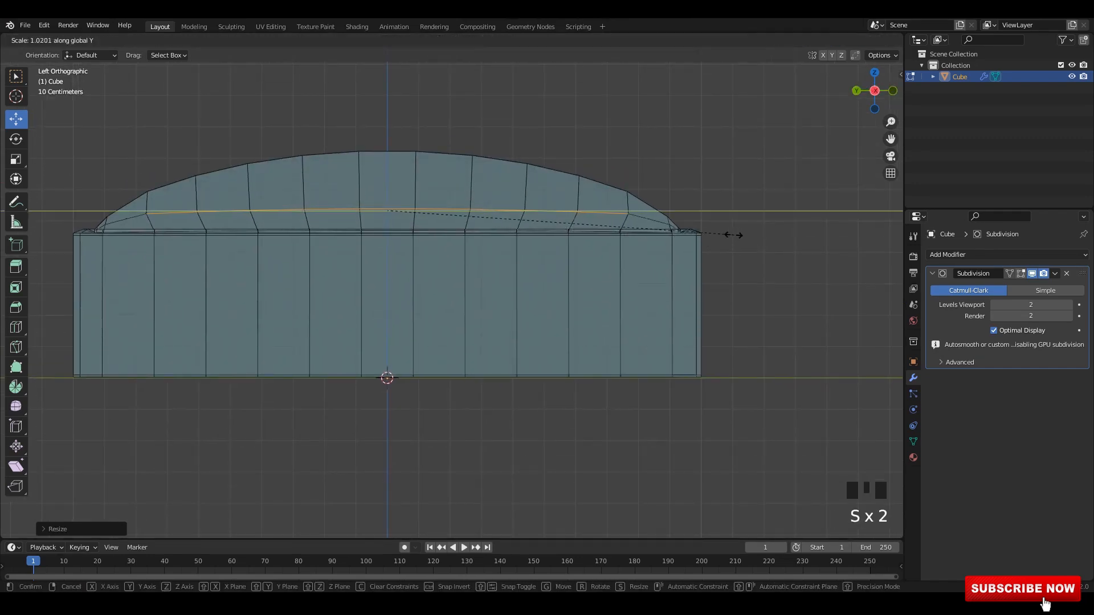
left_click(724, 233)
key("Tab")
left_click(719, 201)
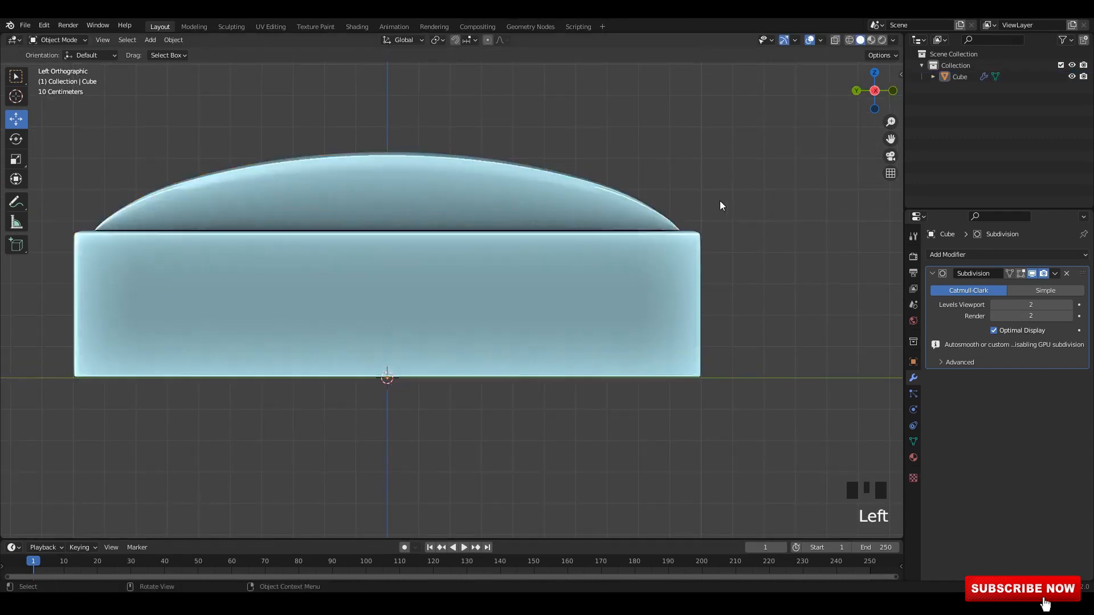
middle_click_drag(719, 201, 649, 235)
Step: Push the selected edges further into the dome's ends with Shrink/Fatten and return to Object Mode
left_click(560, 258)
key("Tab")
middle_click_drag(577, 242, 619, 249)
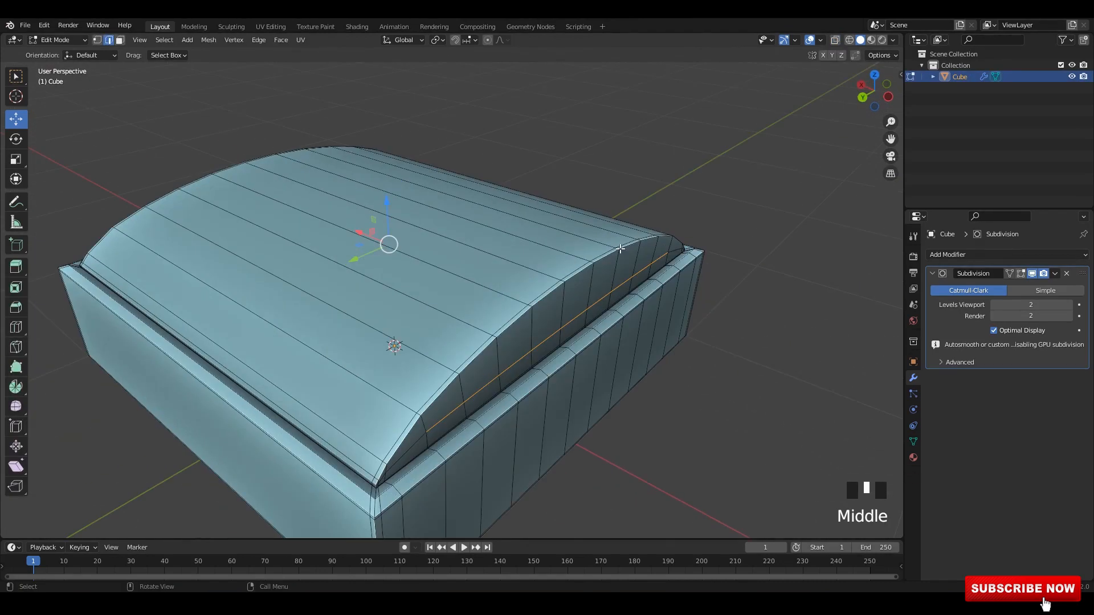
key("alt+s")
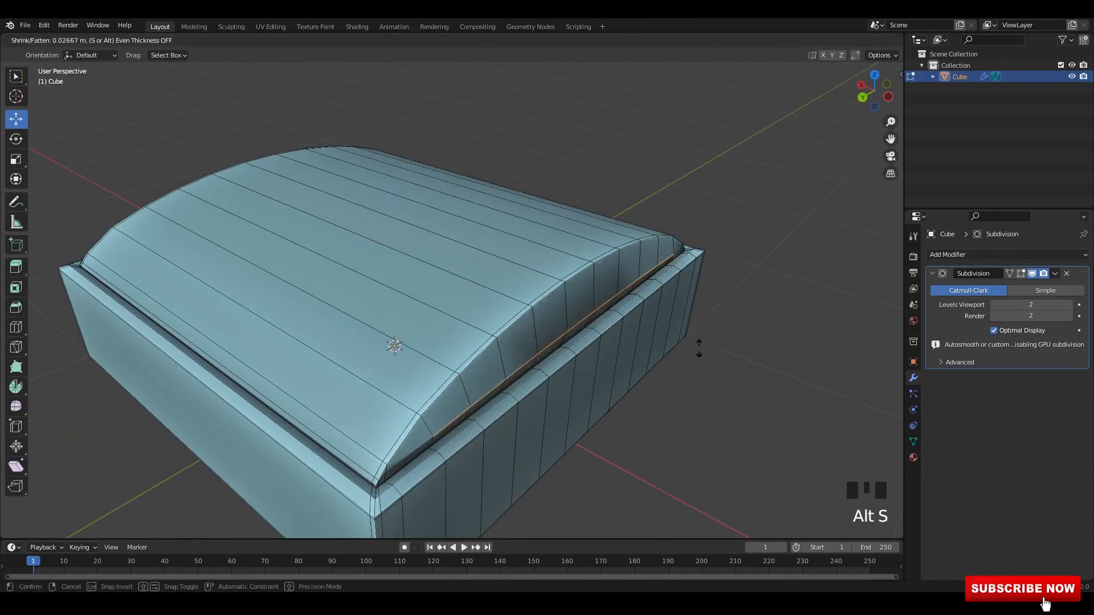
left_click(772, 406)
key("Tab")
left_click(746, 379)
scroll(621, 268, "down", 2)
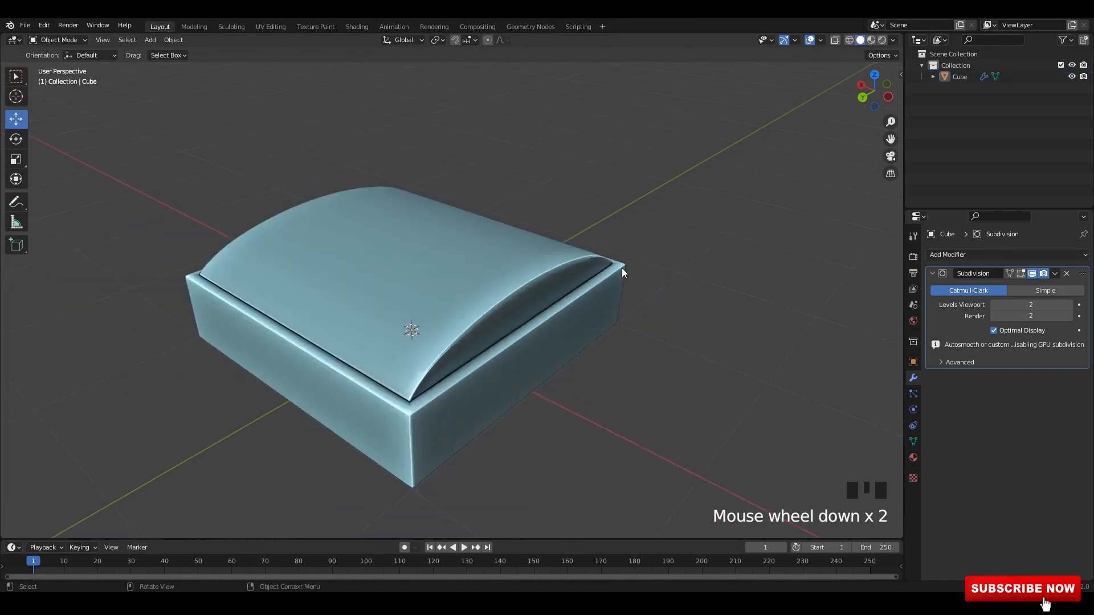
Step: Select the finished block and apply its object transform
middle_click_drag(621, 268, 534, 258)
left_click(535, 257)
left_click(575, 213)
middle_click_drag(600, 247, 540, 257)
left_click(538, 257)
key("ctrl+a")
left_click(601, 275)
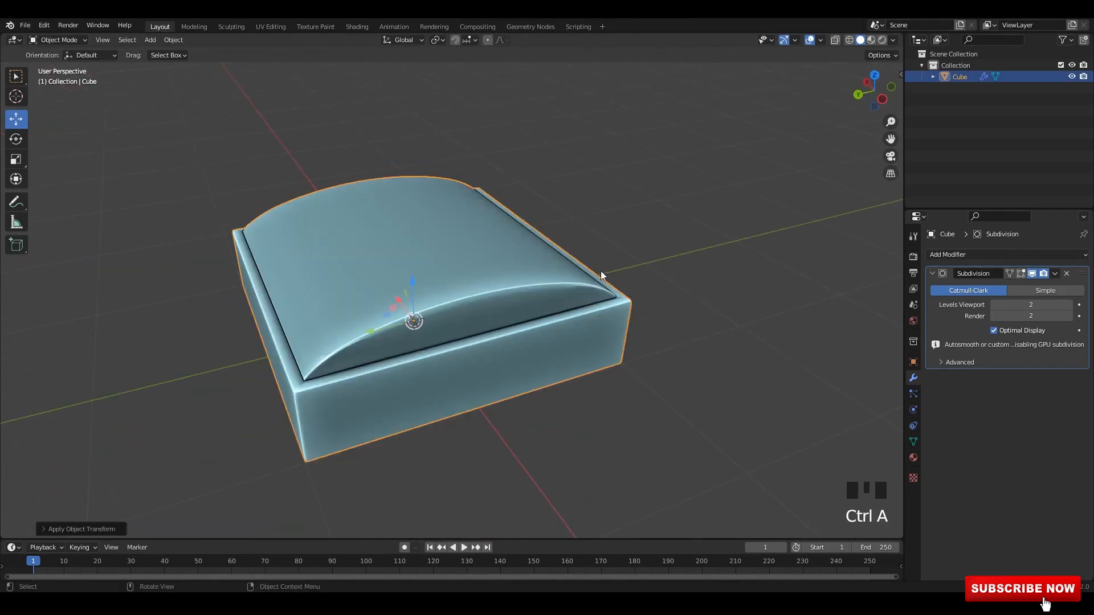
Step: Collapse the block's Subdivision modifier settings
scroll(601, 275, "up", 1, "alt")
middle_click_drag(602, 275, 672, 264, "alt")
left_click(672, 264)
middle_click_drag(496, 259, 532, 271)
left_click(932, 274)
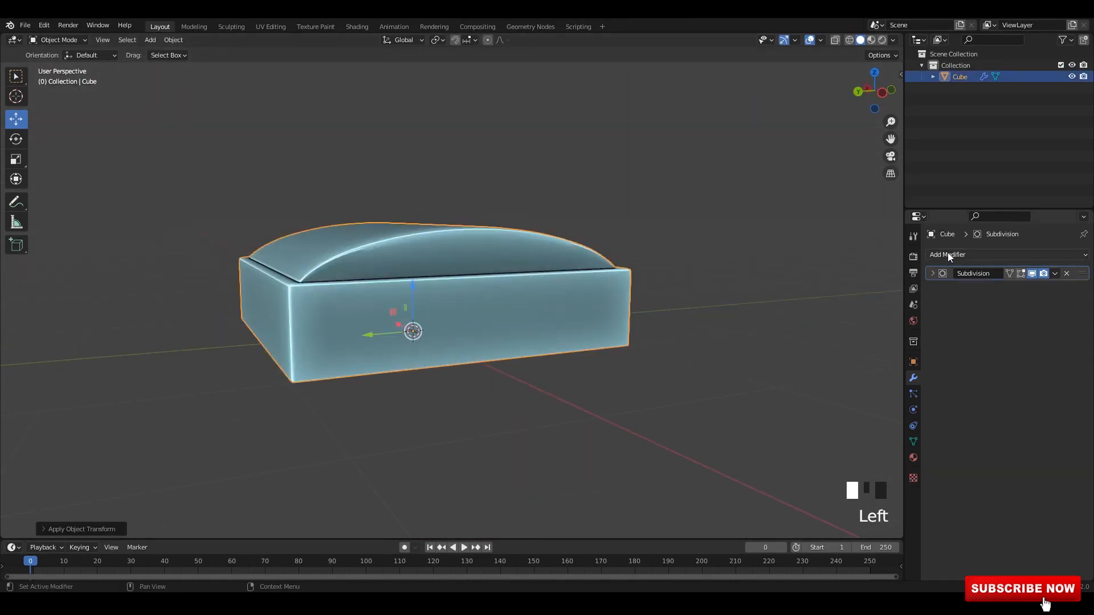
Step: Add an Array modifier to the chocolate block and set its count to 4
left_click(947, 254)
left_click(905, 299)
scroll(664, 294, "down", 2)
middle_click_drag(645, 234, 1000, 317)
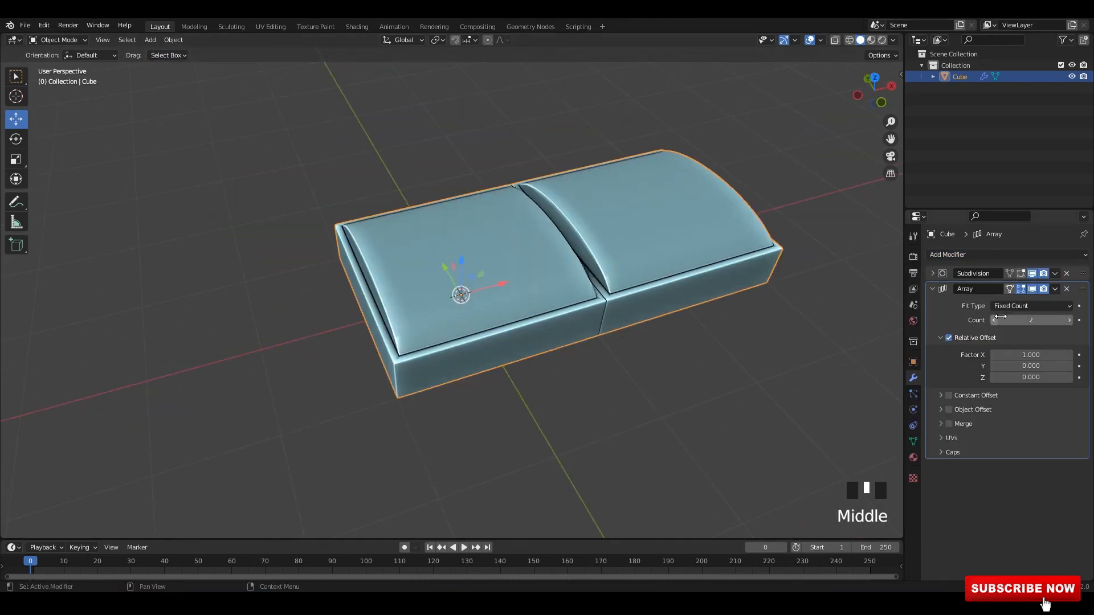
double_click(949, 396)
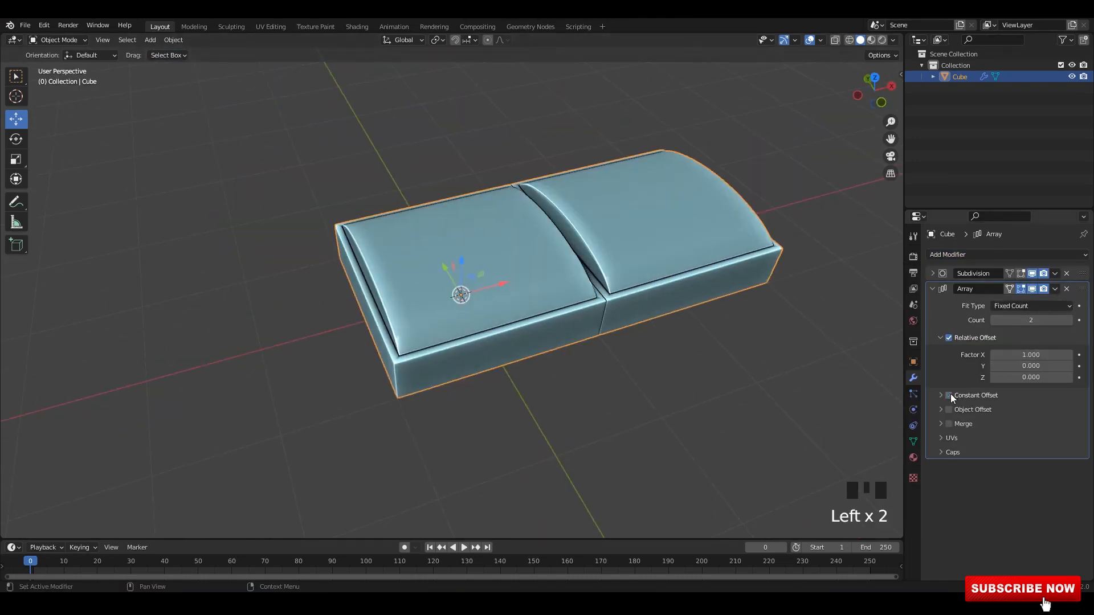
left_click(1070, 320)
left_click(1070, 321)
middle_click_drag(824, 331, 752, 356, "shift")
left_click(724, 363)
middle_click_drag(741, 342, 649, 353, "shift")
left_click(639, 273)
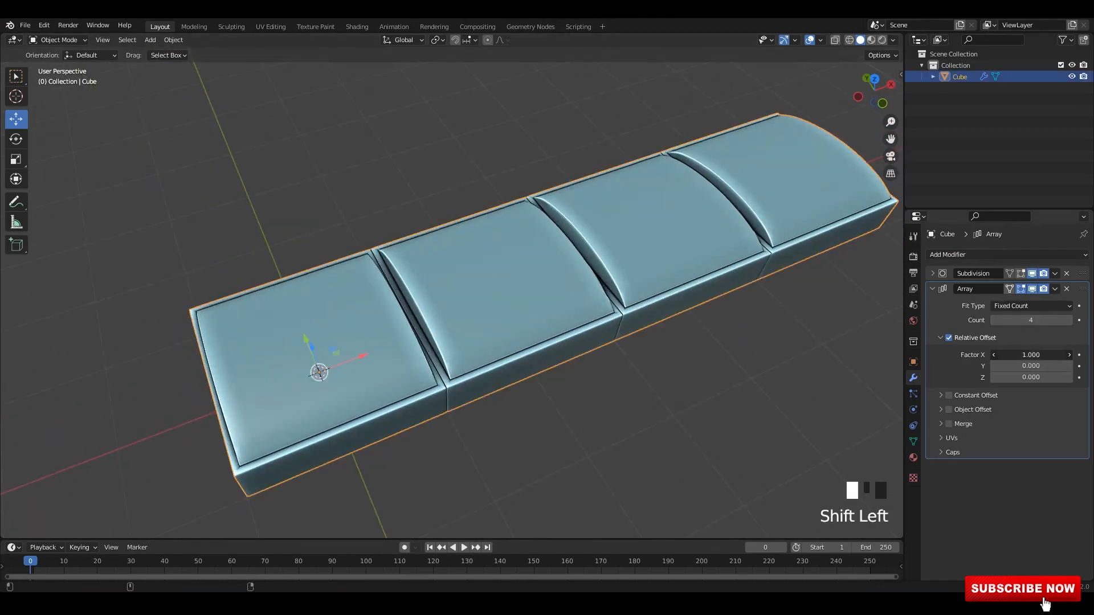
Step: Set the Array modifier's relative offset Factor X to 0.980 and its count to 3
left_click_drag(1031, 355, 1022, 355, "shift")
middle_click_drag(867, 403, 689, 259, "shift")
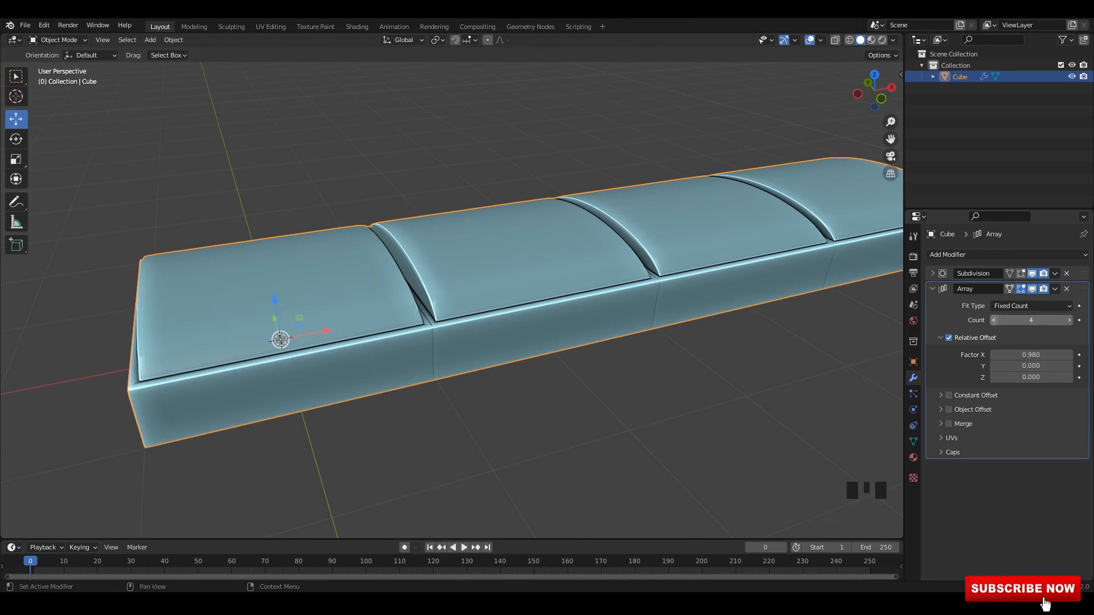
left_click(994, 320)
left_click(655, 356)
middle_click_drag(649, 336, 673, 370)
key("grave")
key("Tab")
scroll(591, 289, "up", 2)
middle_click_drag(530, 262, 652, 364)
key("Tab")
key("Tab")
key("alt+z")
middle_click(599, 340, "alt")
scroll(599, 341, "up", 5)
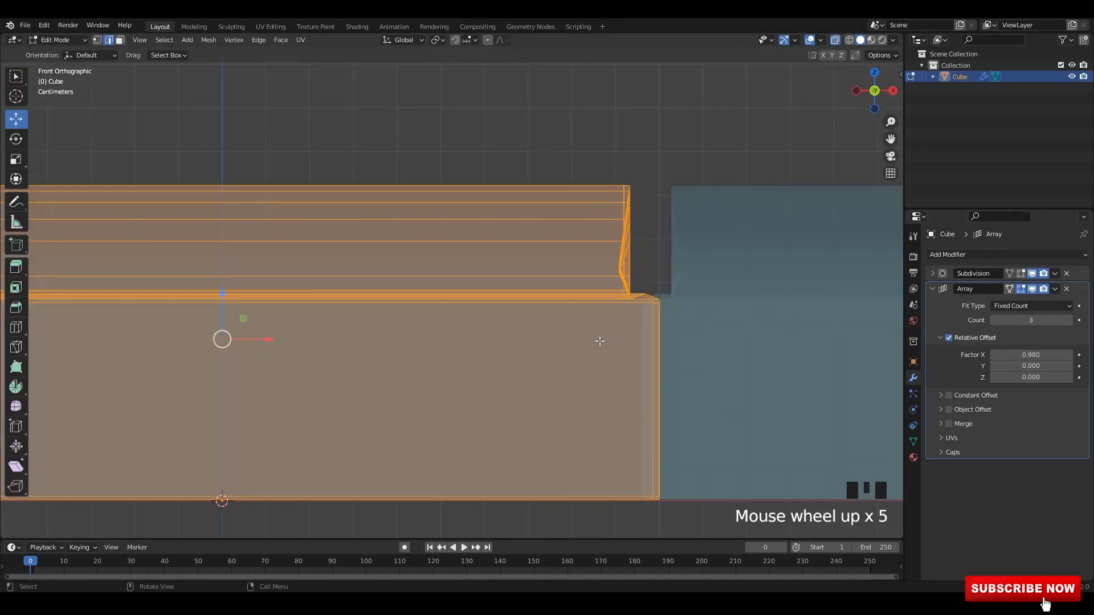
scroll(617, 308, "down", 2)
left_click_drag(684, 190, 590, 515)
key("alt+z")
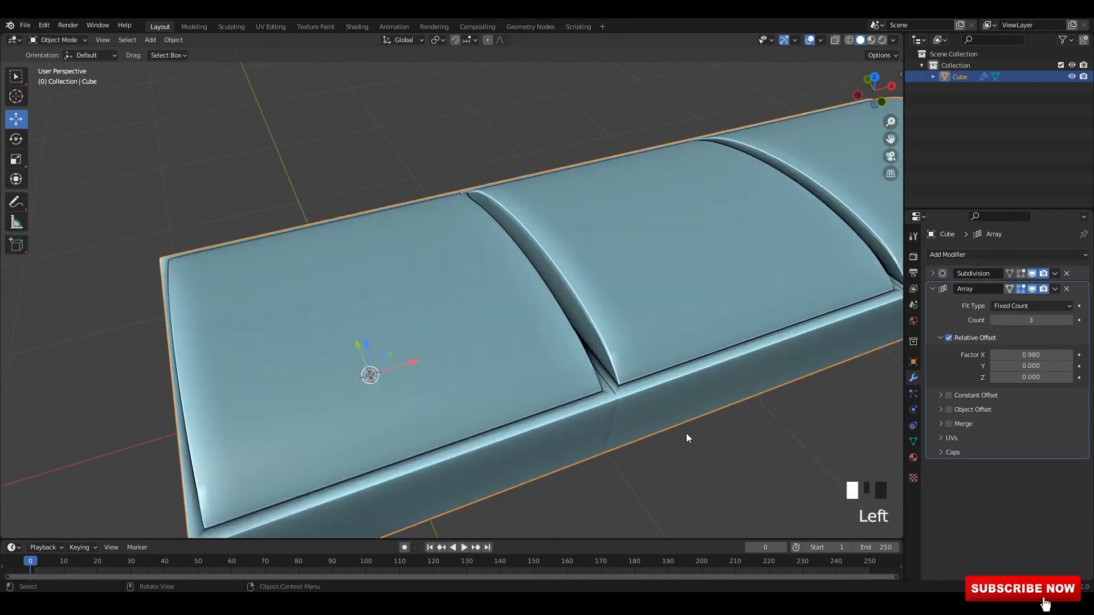
Step: Move the three-piece row along X to centre it on the world origin, and apply its object transform
scroll(686, 432, "down", 2)
middle_click_drag(686, 433, 416, 319)
left_click(535, 335)
scroll(535, 335, "down", 3)
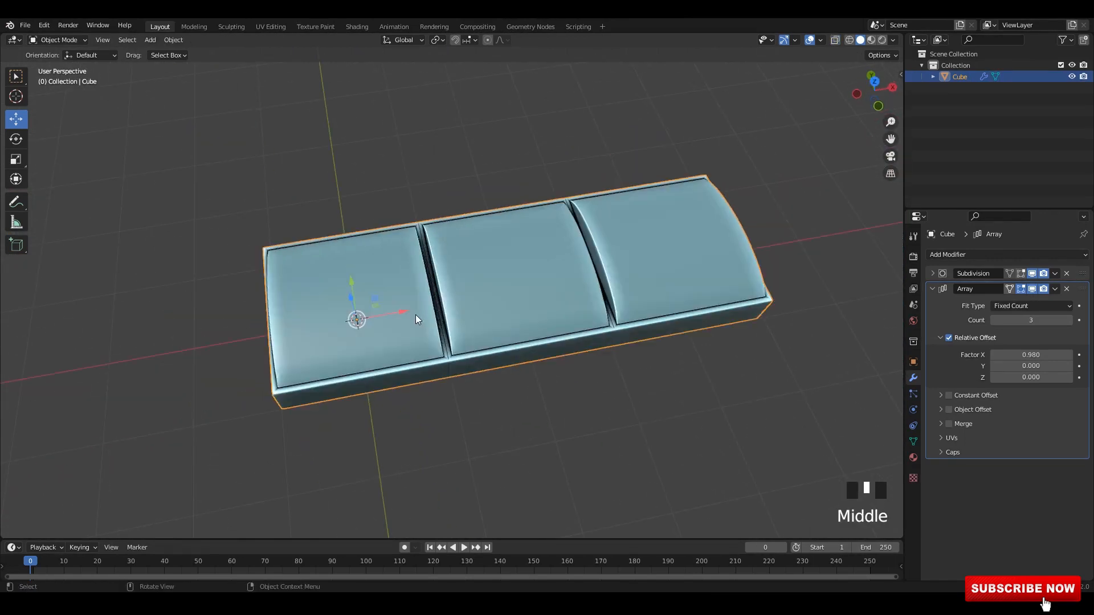
left_click_drag(405, 312, 242, 339)
scroll(502, 239, "down", 2)
middle_click_drag(587, 373, 664, 322)
key("ctrl+a")
left_click(664, 322)
Step: Raise the row slightly along Z in the side view so its base rests on the ground line
middle_click_drag(505, 302, 463, 275)
scroll(464, 276, "up", 1, "alt")
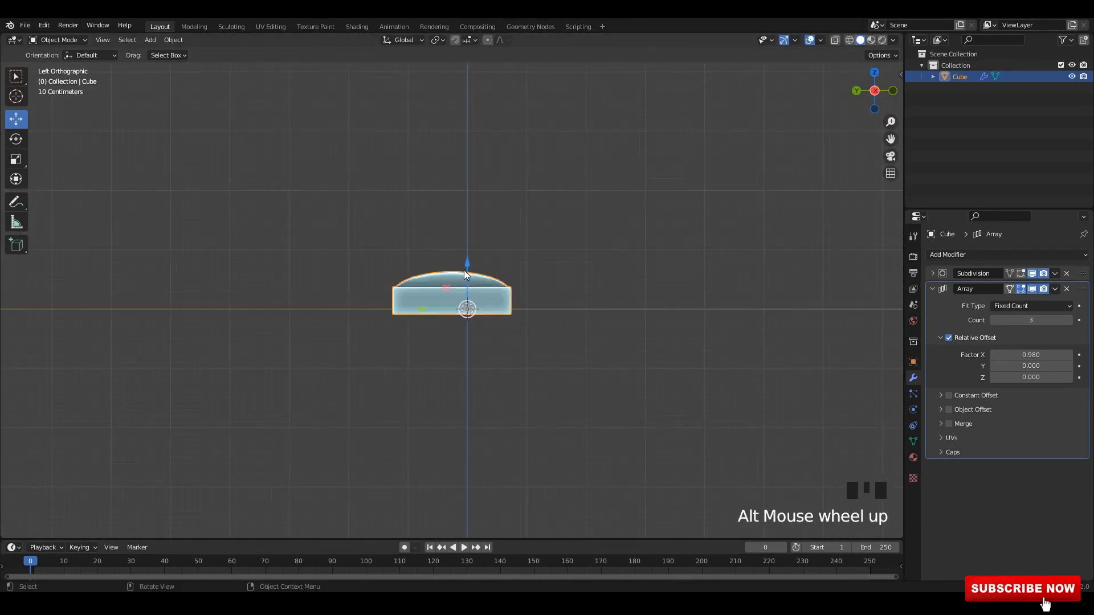
left_click_drag(467, 264, 468, 258)
Step: Select all upper vertices of the block in X-ray Edit Mode and raise them along Z to thicken the base
scroll(466, 259, "up", 4)
key("Tab")
key("alt+z")
left_click_drag(240, 164, 678, 303)
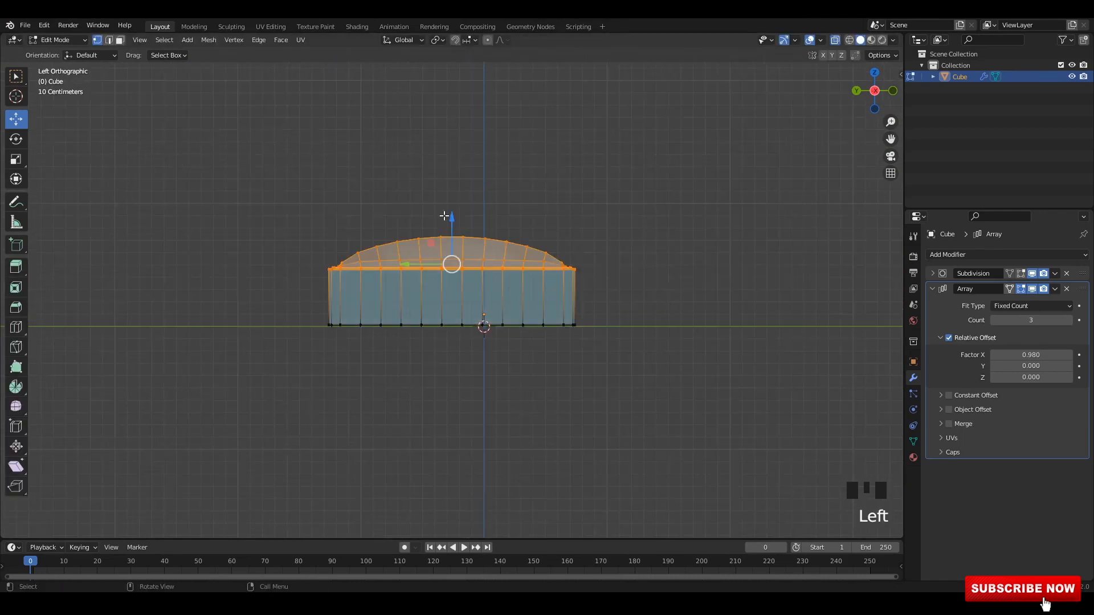
mouse_move(454, 226)
left_mouse_down()
mouse_move(469, 219)
mouse_move(450, 206)
left_mouse_up()
Step: Scale the selected upper vertices up along Z for a taller dome and return to Object Mode
key("s")
key("z")
left_click(631, 334)
key("Tab")
key("alt+z")
middle_click_drag(667, 251, 631, 322)
scroll(631, 322, "down", 3)
scroll(611, 283, "up", 2)
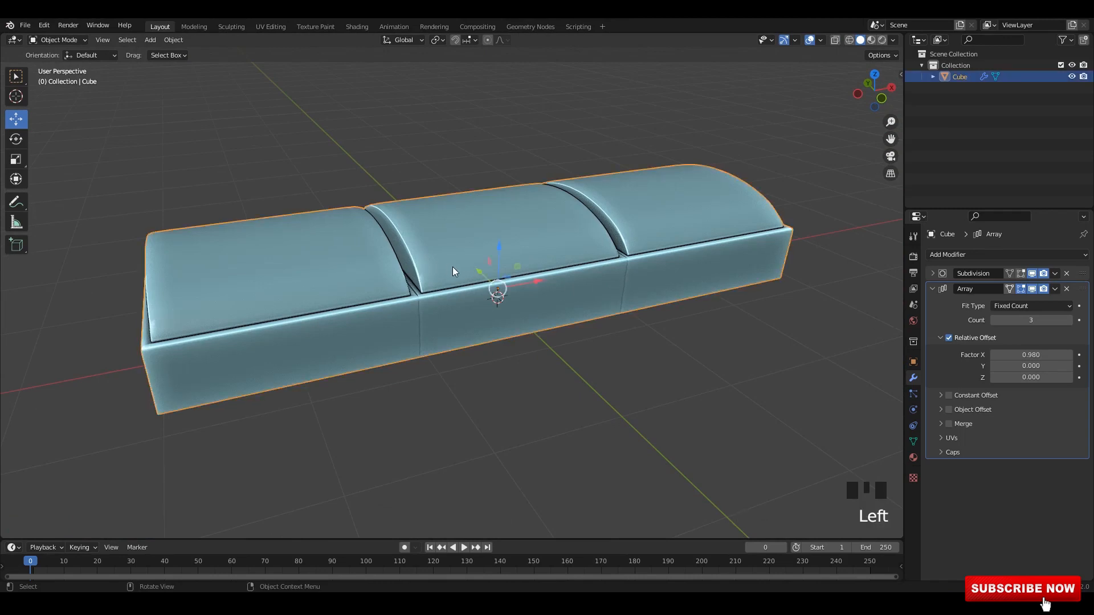
Step: Duplicate the row, move the copy in front of it, and remove the copy's Array modifier to leave one piece
key("shift+d")
middle_click_drag(572, 286, 545, 324, "alt")
key("ctrl+s")
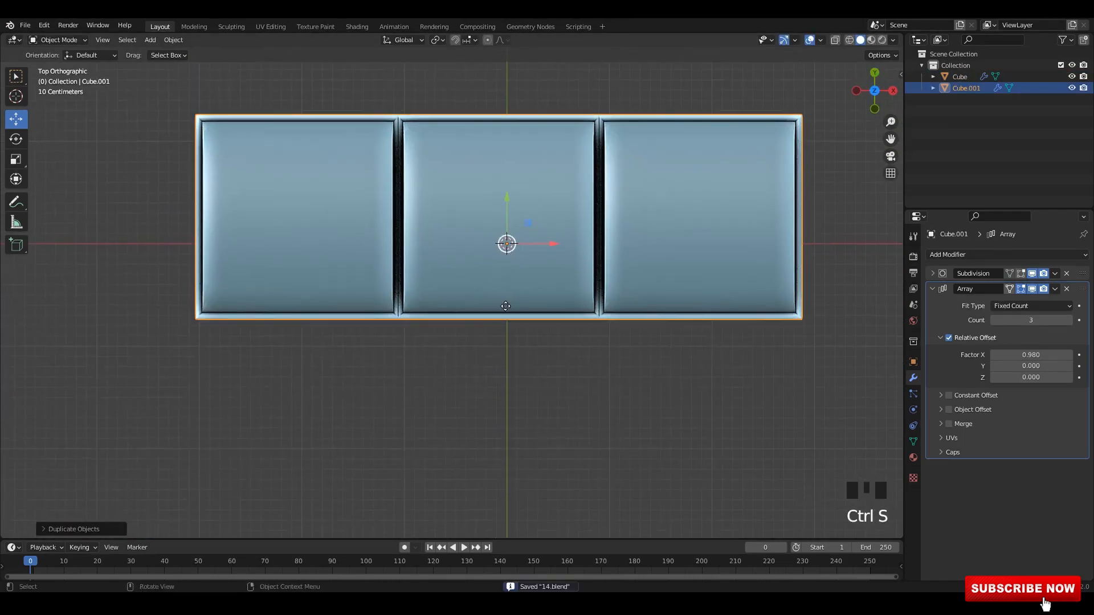
left_click_drag(545, 323, 531, 479)
left_click(1065, 288)
middle_click_drag(655, 353, 734, 226, "shift")
left_click(1066, 274)
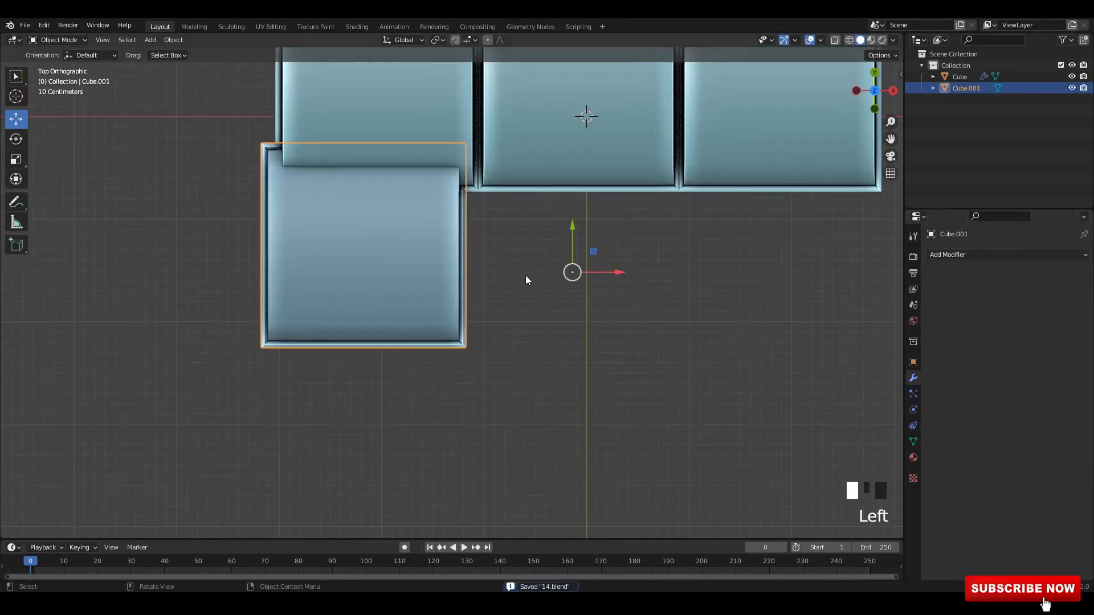
right_click(450, 254)
key("ctrl+z")
Step: Set the single piece's origin to its geometry
right_click(429, 264)
mouse_move(427, 304)
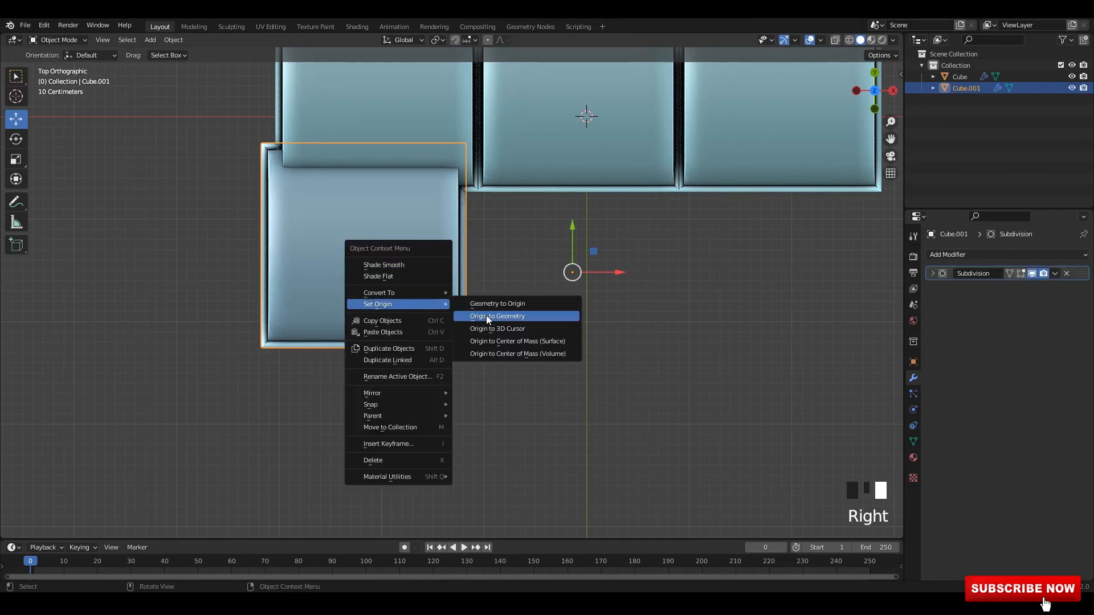
left_click(487, 316)
Step: Move the single piece clear of the row's front-left end and rotate it at an angle in top view
left_click_drag(371, 251, 449, 339)
middle_click_drag(354, 345, 376, 303, "shift")
left_click_drag(468, 296, 279, 285)
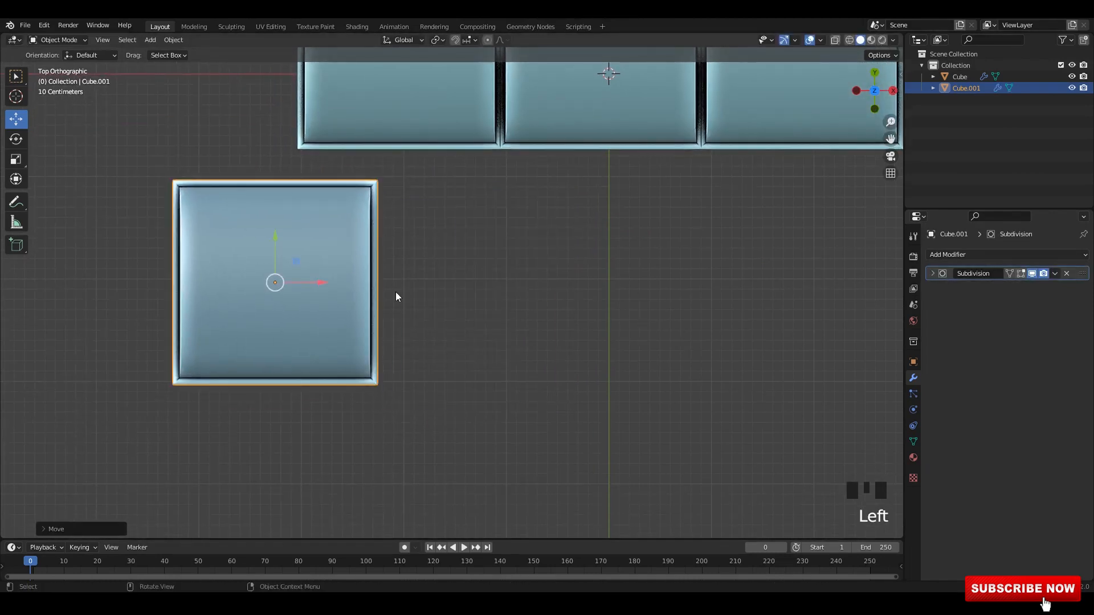
key("r")
left_click(398, 350)
Step: Duplicate the loose piece, rotate the copy parallel to the row, and place it in front of the row's middle
key("shift+d")
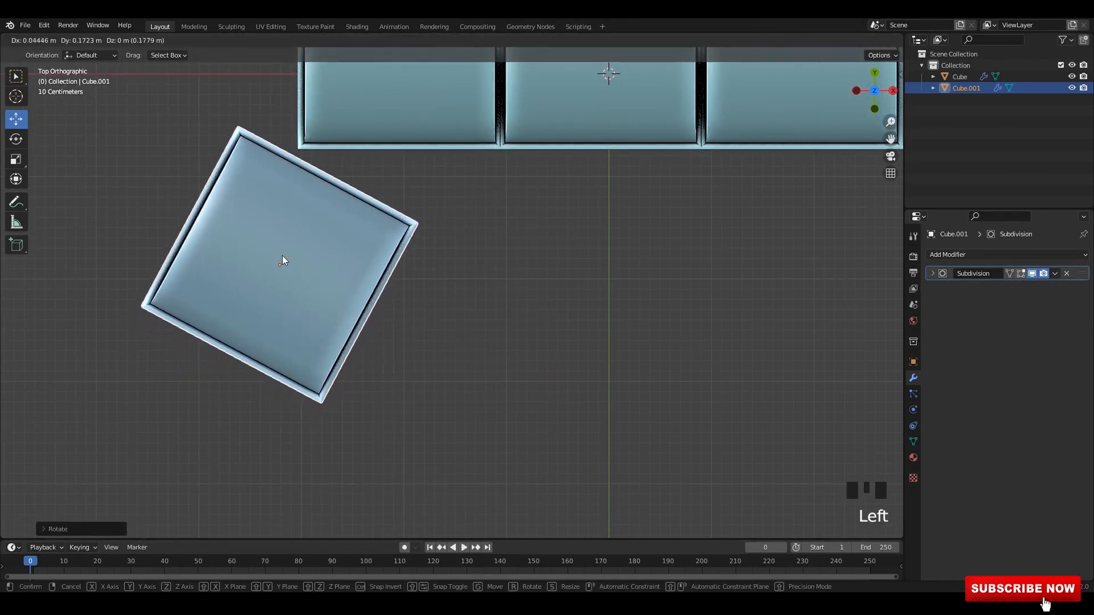
left_click(631, 334)
key("r")
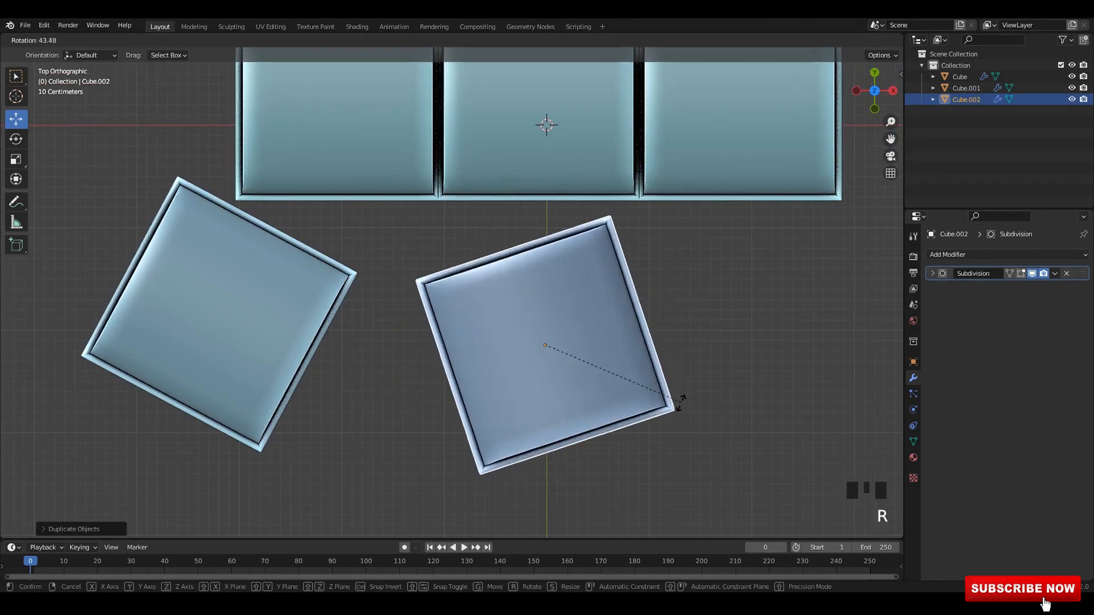
left_click(648, 432)
left_click_drag(542, 342, 515, 302)
Step: Fine-tune the second loose piece's rotation and position close to the row's front edge
key("r")
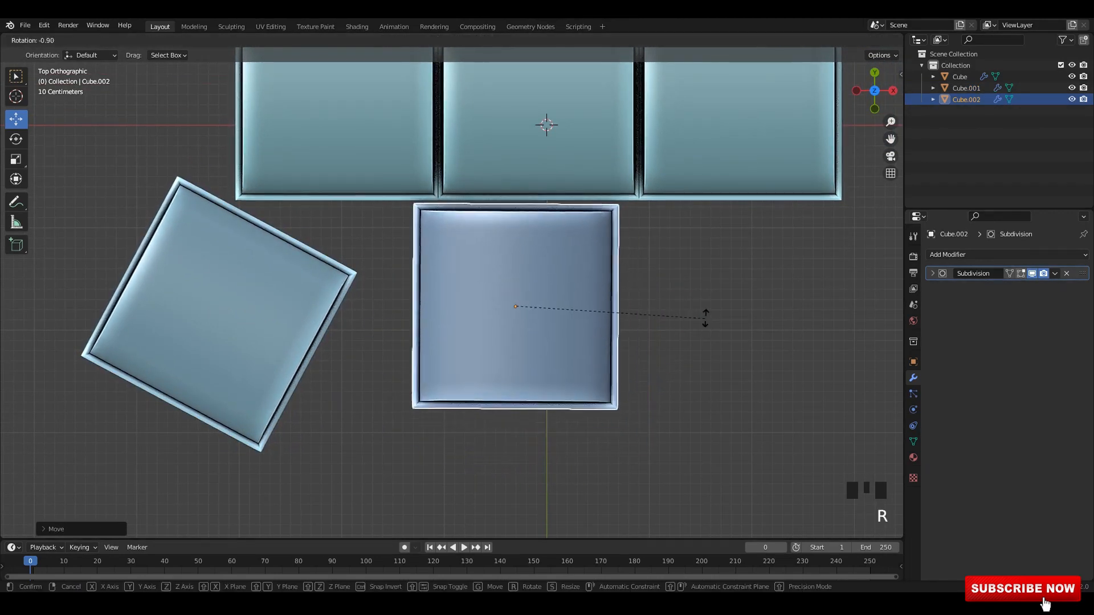
left_click(706, 316)
key("r")
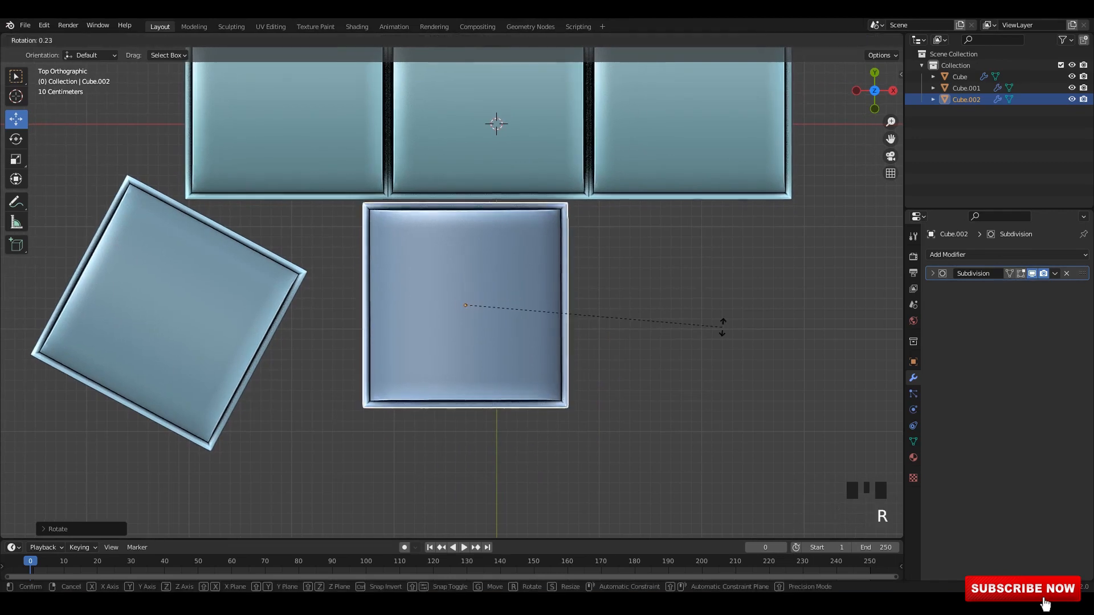
left_click(715, 330)
scroll(467, 262, "up", 1)
left_click_drag(467, 262, 472, 260)
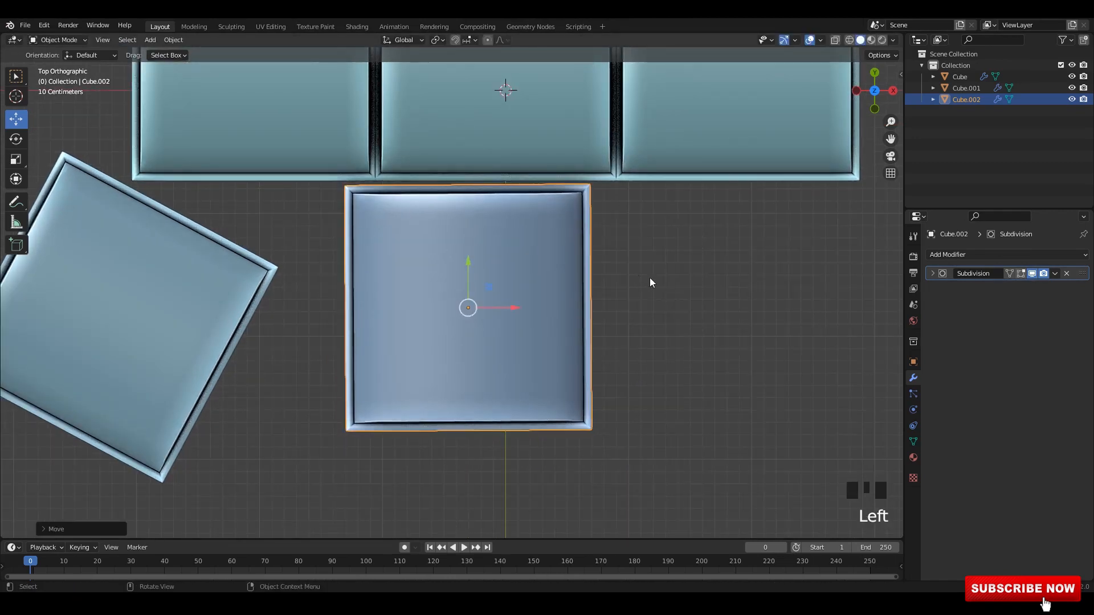
key("r")
left_click(653, 284)
Step: Duplicate the second loose piece, place the copy to its front right, and rotate it at an angle
middle_click_drag(654, 284, 614, 225, "shift")
key("shift+d")
left_click(811, 378)
middle_click_drag(694, 359, 615, 312, "shift")
left_click_drag(620, 343, 598, 373)
key("r")
left_click(656, 377)
Step: Raise the third loose piece above the other chocolate pieces
middle_click_drag(605, 371, 635, 365, "alt")
middle_click_drag(641, 364, 672, 355, "alt")
middle_click_drag(642, 296, 628, 335, "shift")
middle_click_drag(586, 299, 604, 285)
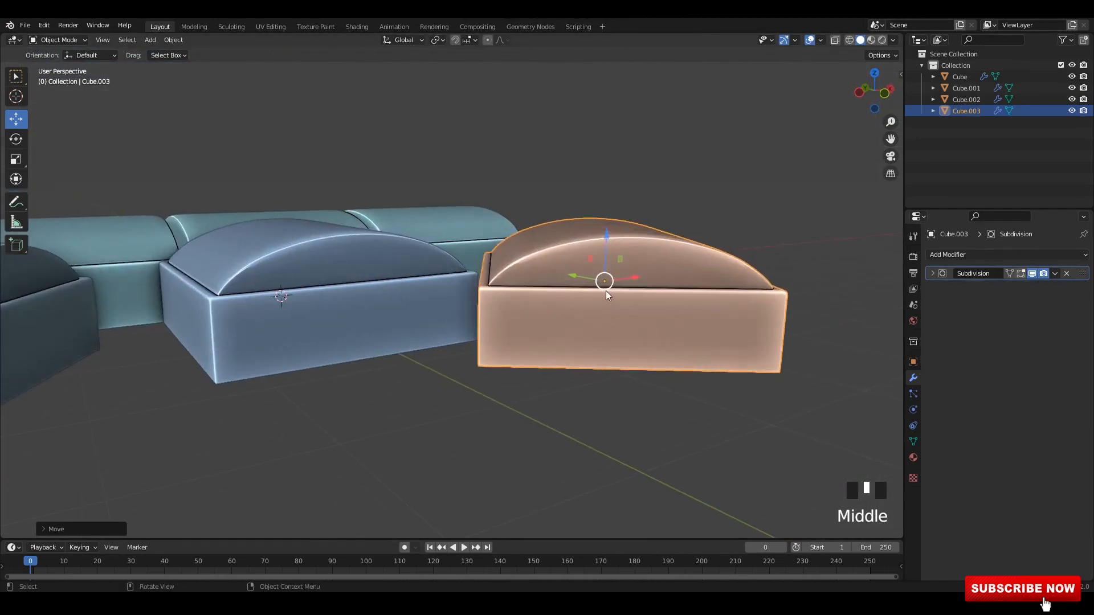
left_click_drag(604, 285, 559, 193)
middle_click_drag(559, 193, 587, 222, "alt")
middle_click_drag(586, 222, 610, 248, "alt")
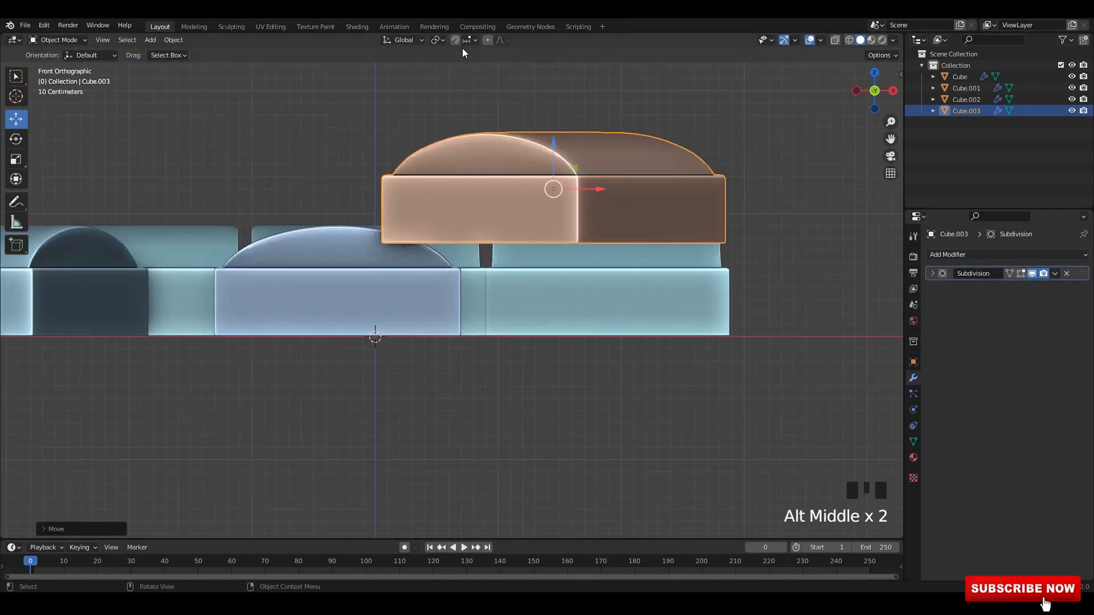
Step: Set the transform orientation to Local
left_click(436, 39)
left_click(402, 39)
left_click(372, 84)
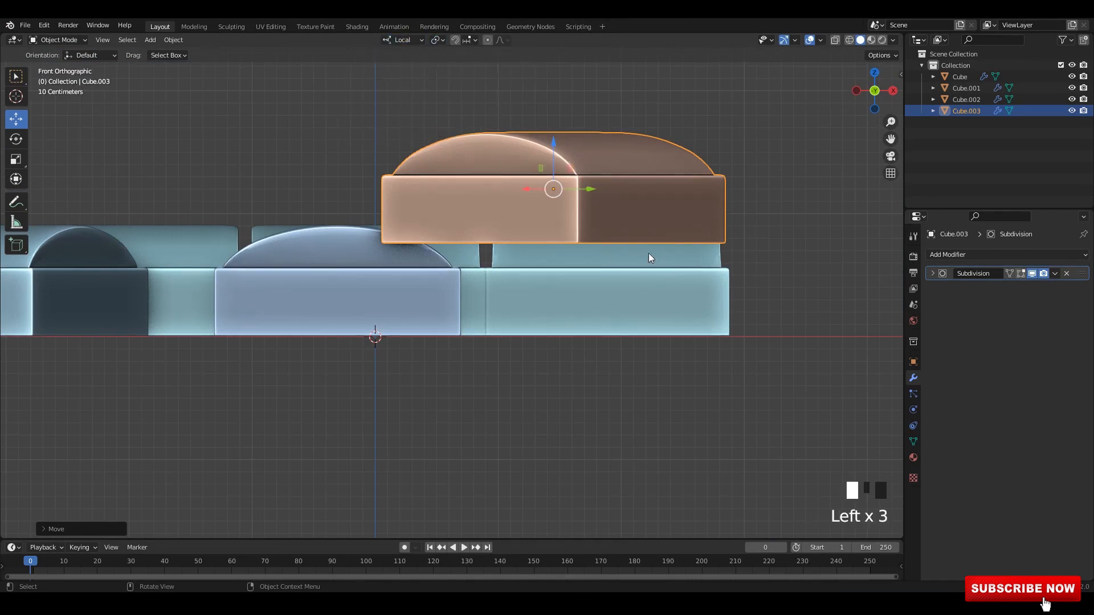
key("r")
right_click(605, 269)
middle_click_drag(601, 269, 580, 244, "alt")
key("r")
right_click(643, 282)
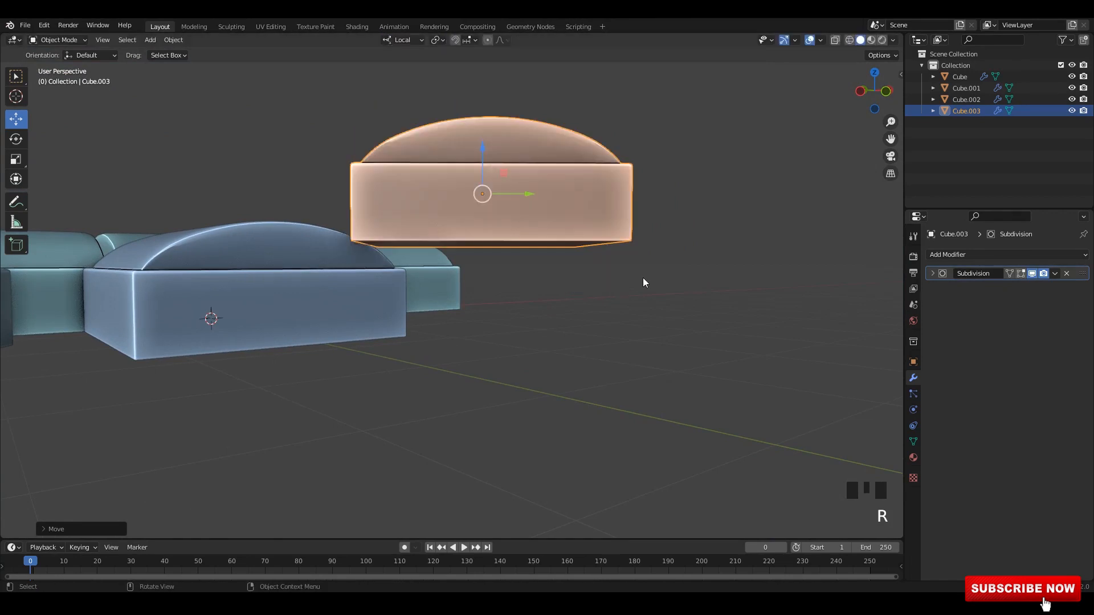
key("s")
key("x")
right_click(621, 293)
Step: Tilt the raised piece about its local X axis
key("r")
key("x")
left_click(542, 326)
Step: Lower the tilted piece along its local axes until it leans on the neighbouring piece
mouse_move(519, 259)
middle_mouse_down("alt")
mouse_move(476, 247)
mouse_move(517, 239)
middle_mouse_up("alt")
left_click_drag(522, 162, 501, 227)
middle_click_drag(459, 229, 498, 224)
mouse_move(474, 213)
left_mouse_down()
mouse_move(485, 194)
mouse_move(480, 204)
left_mouse_up()
middle_click_drag(576, 228, 455, 232, "alt")
middle_click_drag(455, 232, 476, 231, "alt")
left_click_drag(504, 201, 510, 191)
Step: Adjust the leaning piece's tilt with a rotation in the left view
middle_click_drag(523, 220, 593, 256)
key("r")
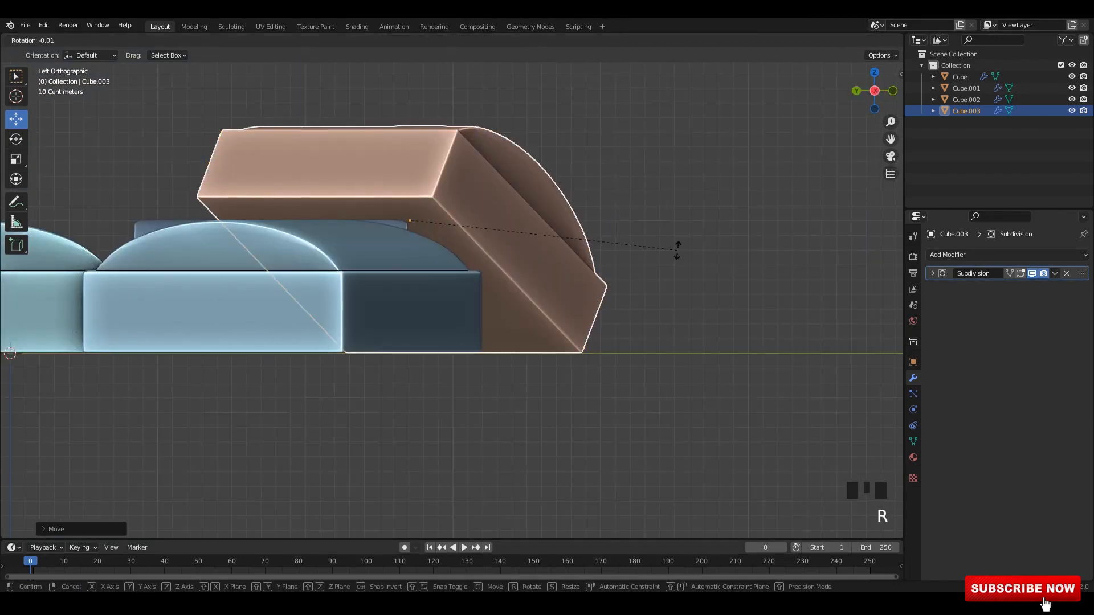
left_click(667, 235)
middle_click_drag(668, 234, 504, 204, "alt")
Step: Switch the transform orientation back to Global and raise the leaning piece slightly along Z
left_click(403, 40)
left_click(393, 76)
left_click(403, 41)
middle_click_drag(377, 142, 417, 180, "alt")
left_click_drag(419, 178, 422, 185)
middle_click_drag(422, 185, 479, 188)
mouse_move(480, 188)
middle_mouse_down("alt")
mouse_move(535, 200)
mouse_move(484, 191)
middle_mouse_up("alt")
key("ctrl+z")
left_click_drag(408, 178, 409, 171)
Step: Rotate the leaning piece slightly in the front view and lower it along Z until its lowest corner reaches the ground
middle_click_drag(611, 211, 672, 236, "alt")
key("r")
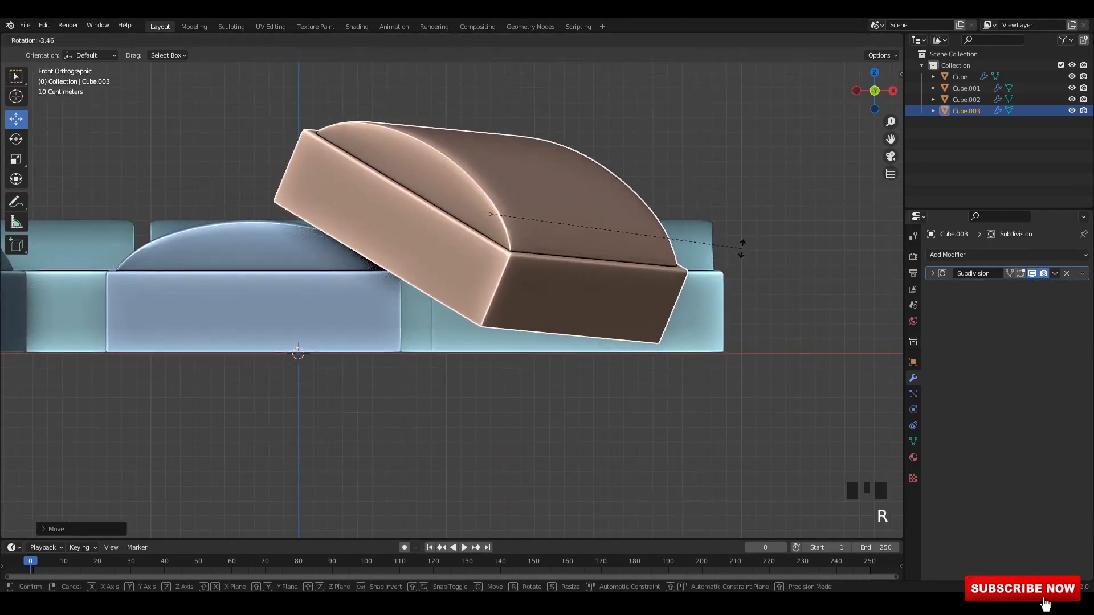
left_click(574, 216)
left_click_drag(491, 173, 492, 180)
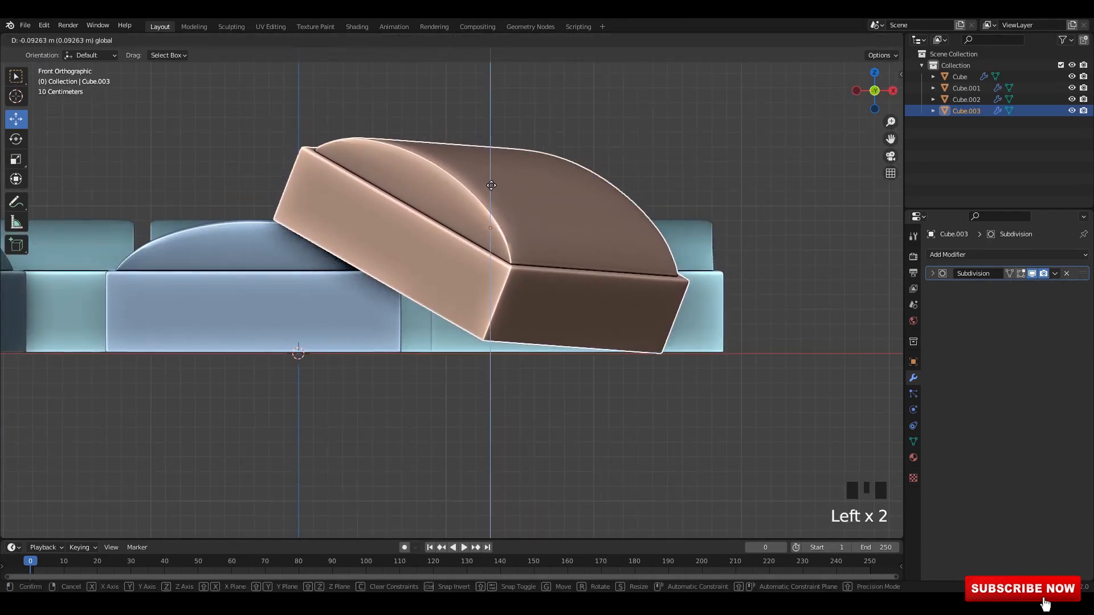
middle_click_drag(492, 179, 514, 249)
Step: Reposition the first loose piece slightly in front of the row and save the file
left_click(353, 307)
middle_click_drag(380, 264, 561, 303, "alt")
scroll(562, 303, "up", 1)
left_click_drag(565, 289, 539, 276)
middle_click_drag(658, 319, 364, 274)
key("ctrl+s")
middle_click_drag(364, 274, 422, 265, "shift")
key("ctrl+s")
Step: Add a plane beneath the chocolates, scale it up to about 183 as a large ground surface, and save the file
middle_click_drag(695, 182, 724, 227)
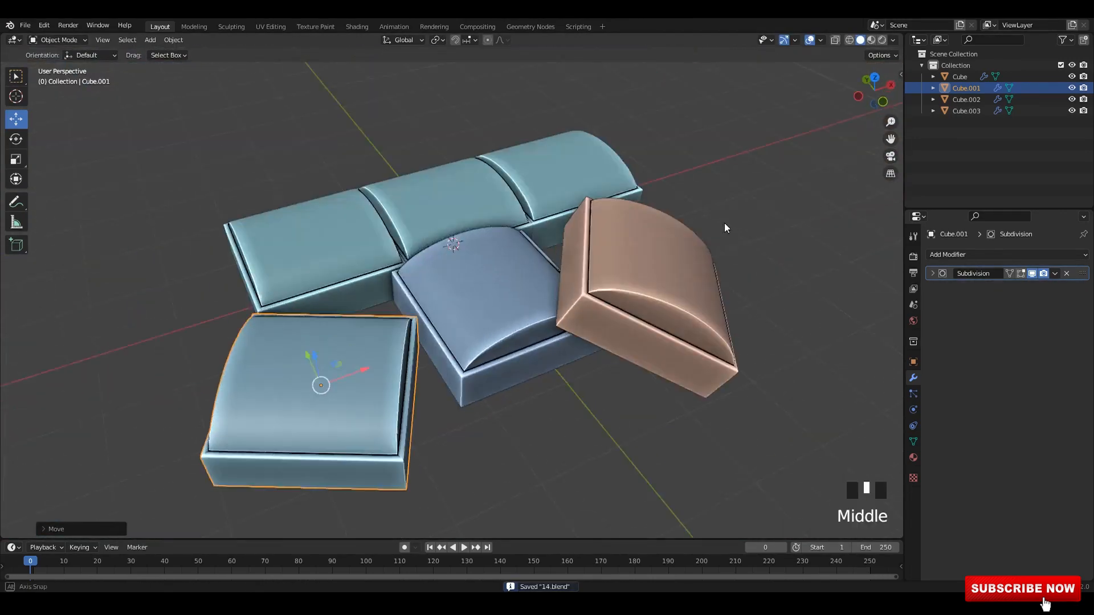
scroll(570, 194, "down", 1)
key("shift+a")
left_click(442, 166)
middle_click_drag(462, 171, 494, 228)
key("s")
left_click(541, 463)
key("s")
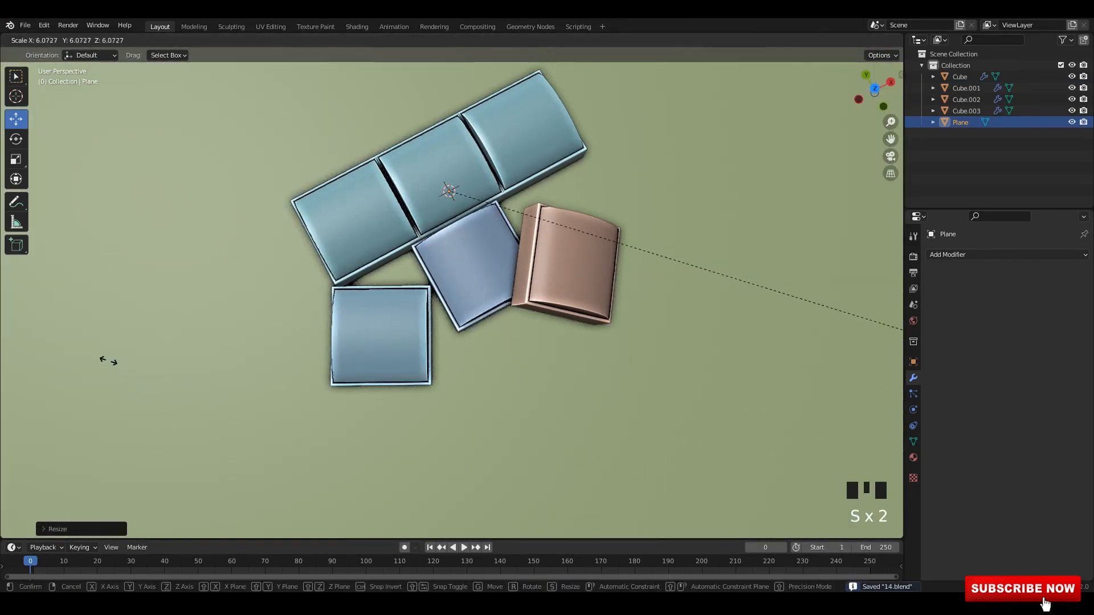
left_click(108, 361)
key("s")
left_click(658, 336)
key("ctrl+s")
Step: Switch to the Animation workspace and frame the chocolate pieces closely in the smaller viewport
left_click(394, 26)
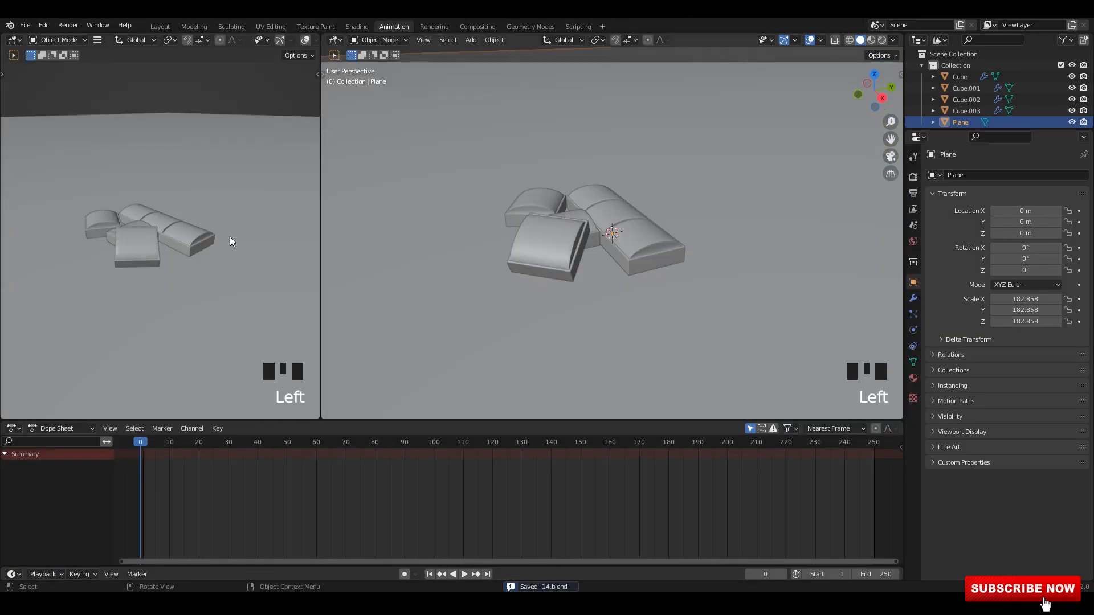
scroll(199, 227, "up", 3)
middle_click_drag(171, 171, 242, 174)
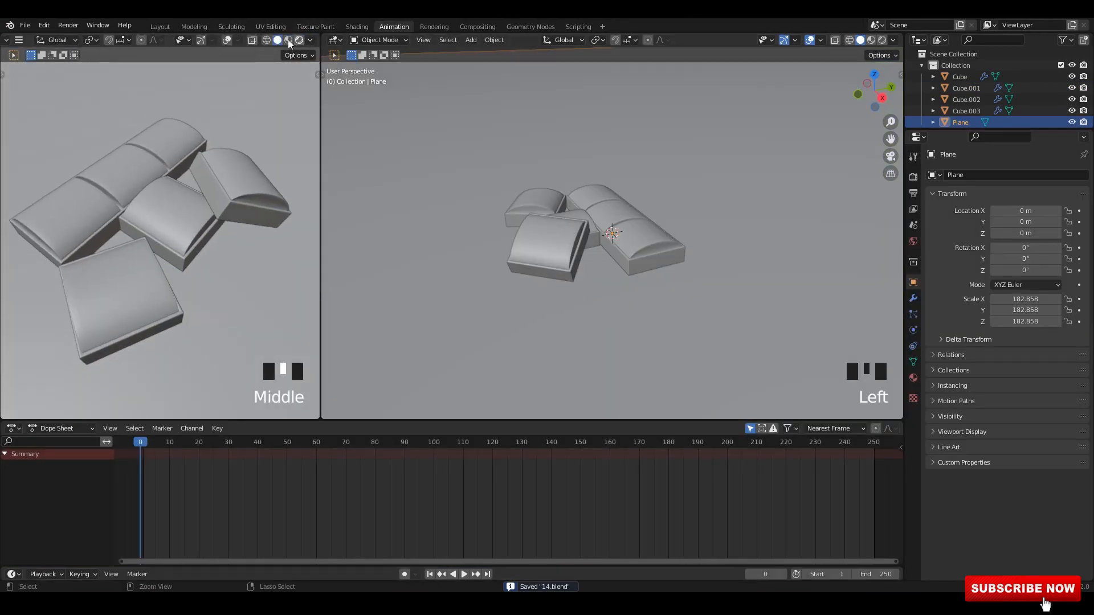
Step: Show the smaller viewport in Material Preview shading, widen it, and shrink the timeline to a thin strip
left_click(288, 40)
left_click_drag(446, 421, 445, 534)
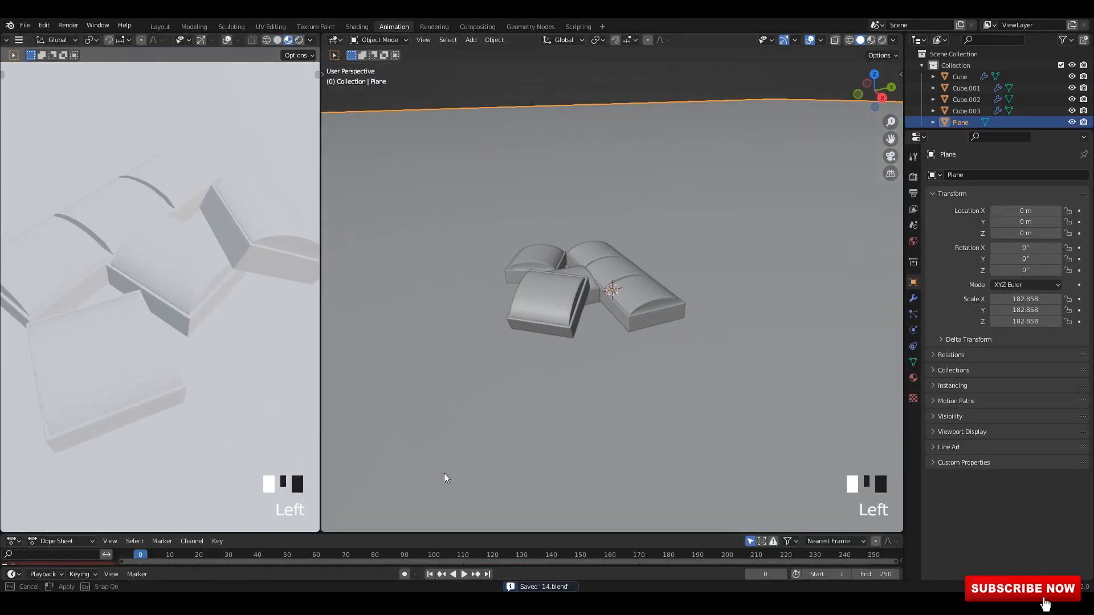
left_click_drag(321, 95, 372, 81)
Step: Turn the large 3D viewport into a Shader Editor and save the file
left_click(386, 40)
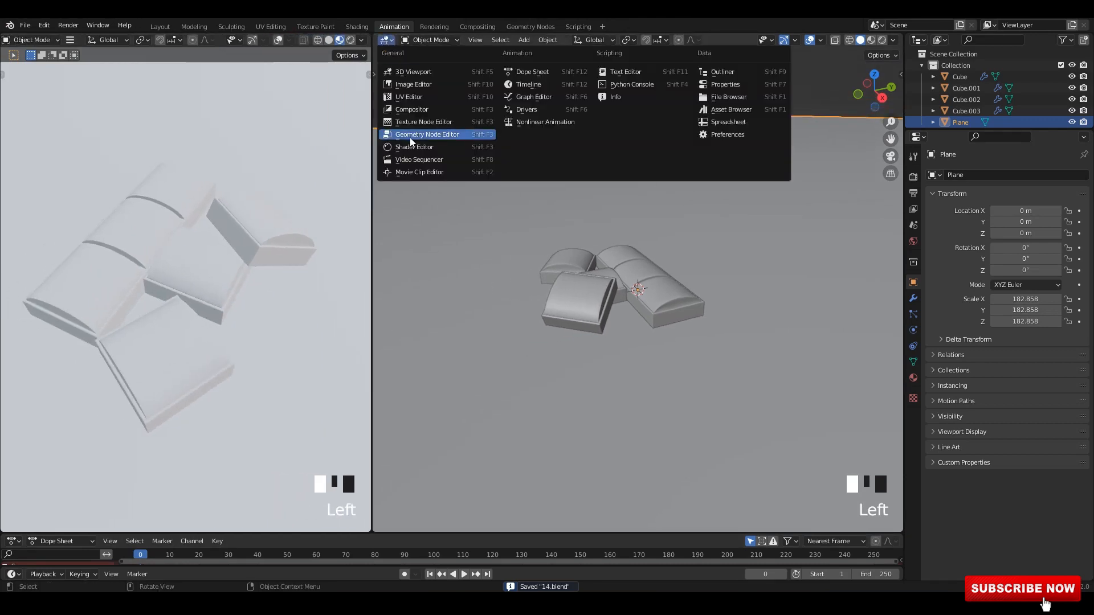
left_click(410, 136)
left_click(387, 42)
left_click(416, 148)
left_click(913, 241)
key("ctrl+s")
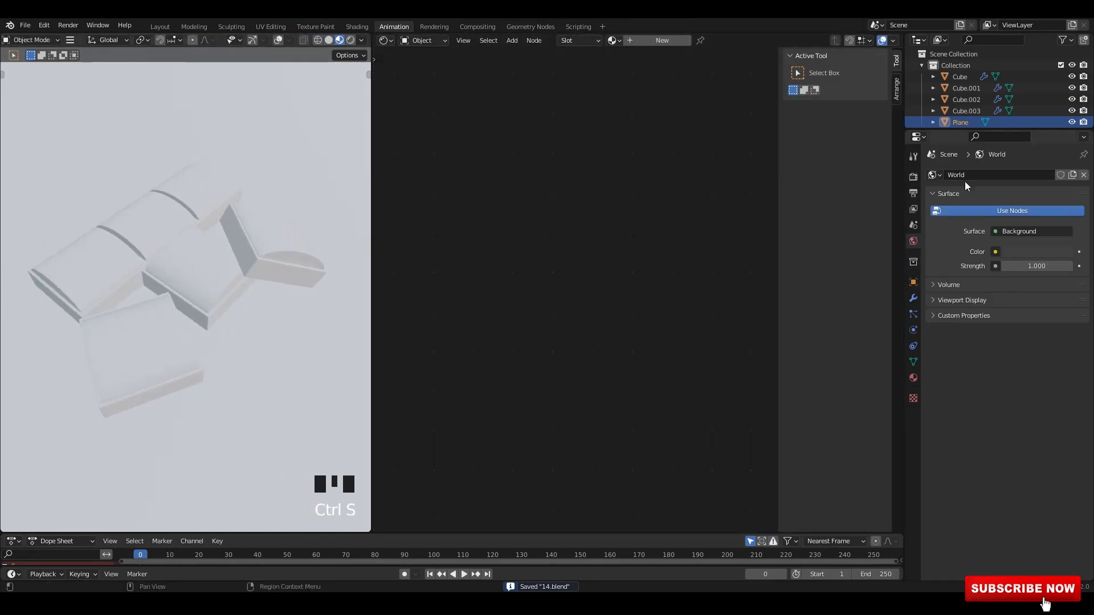
Step: Enable Ambient Occlusion in the Eevee render settings with a distance of 2 m
left_click(913, 177)
left_click(1005, 175)
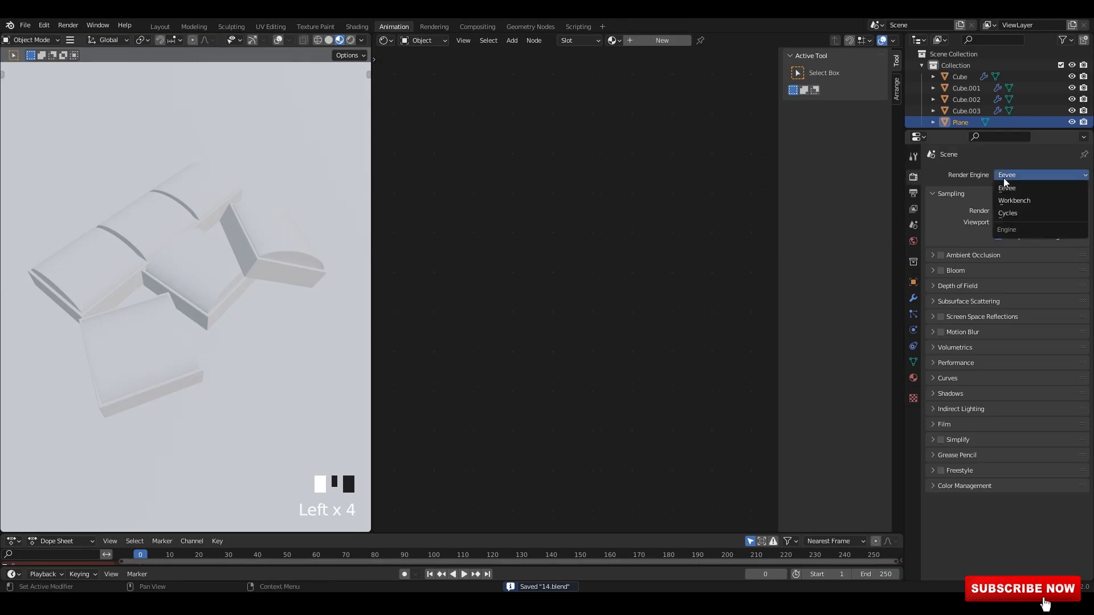
left_click(933, 255)
left_click(940, 255)
left_click(933, 256)
left_click(933, 256)
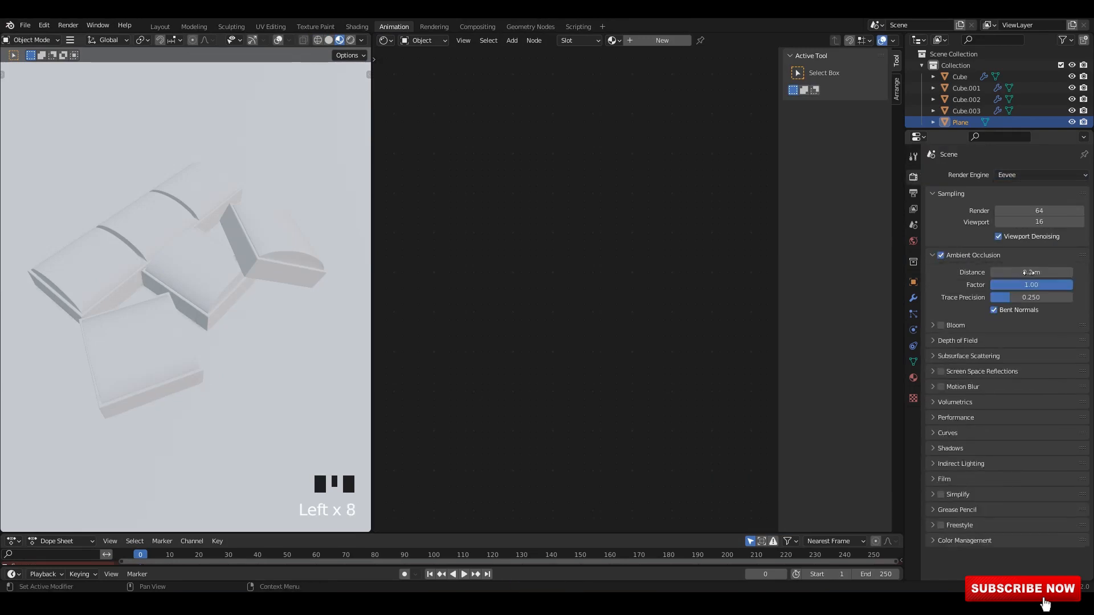
type("2")
key("Return")
Step: Enable Bloom and Screen Space Reflections, and set the color management look to Very High Contrast
left_click(978, 257)
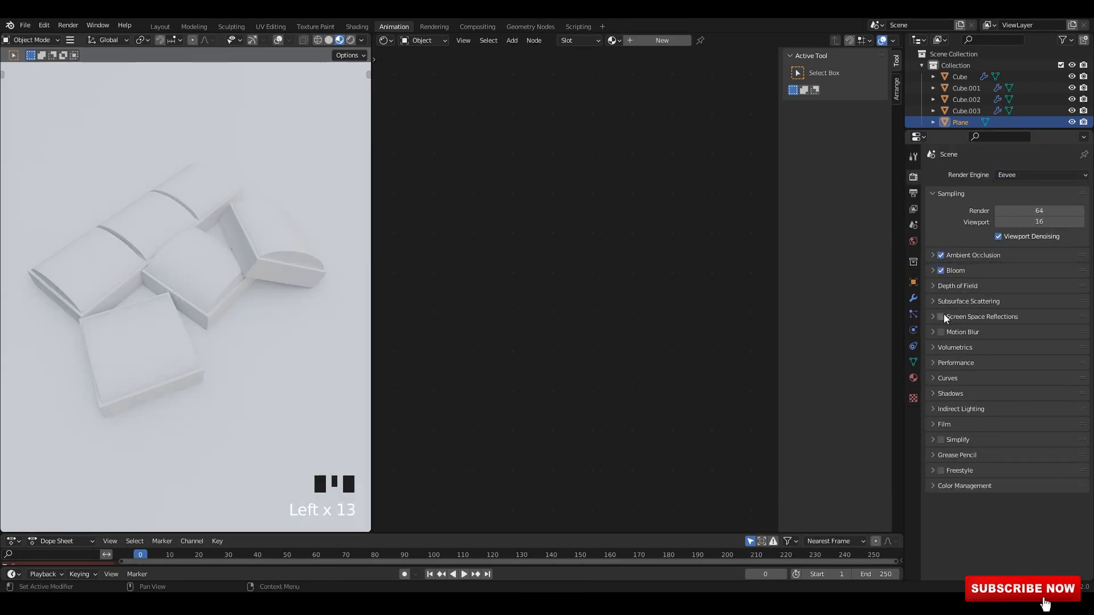
left_click(964, 486)
scroll(1031, 519, "down", 1)
left_click(1033, 514)
left_click(1030, 456)
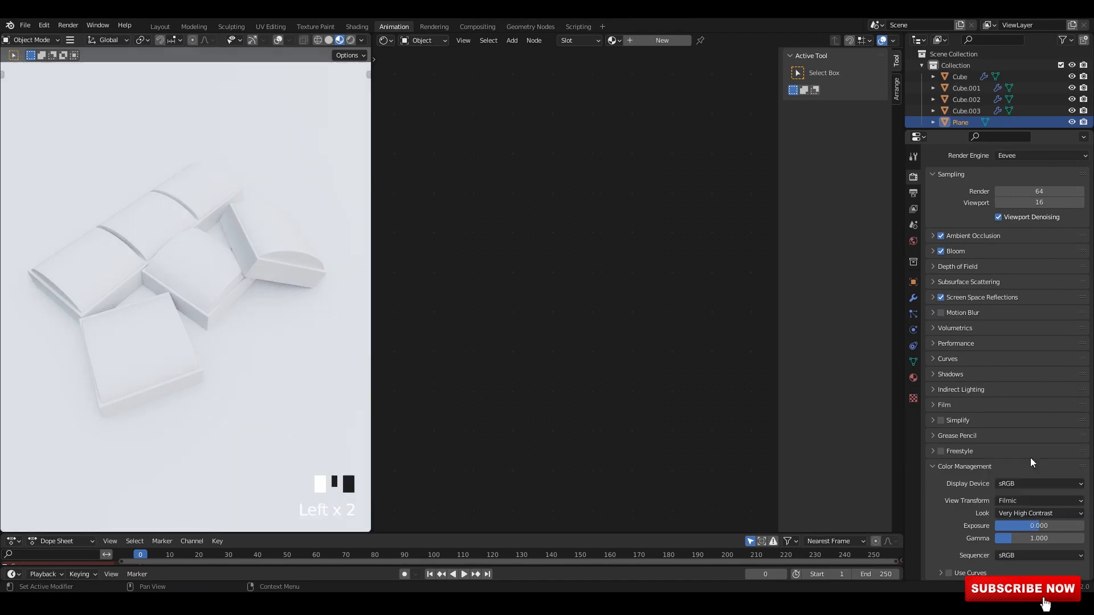
Step: Give the ground plane a new material and darken its base color to grey
key("n")
scroll(206, 222, "up", 2)
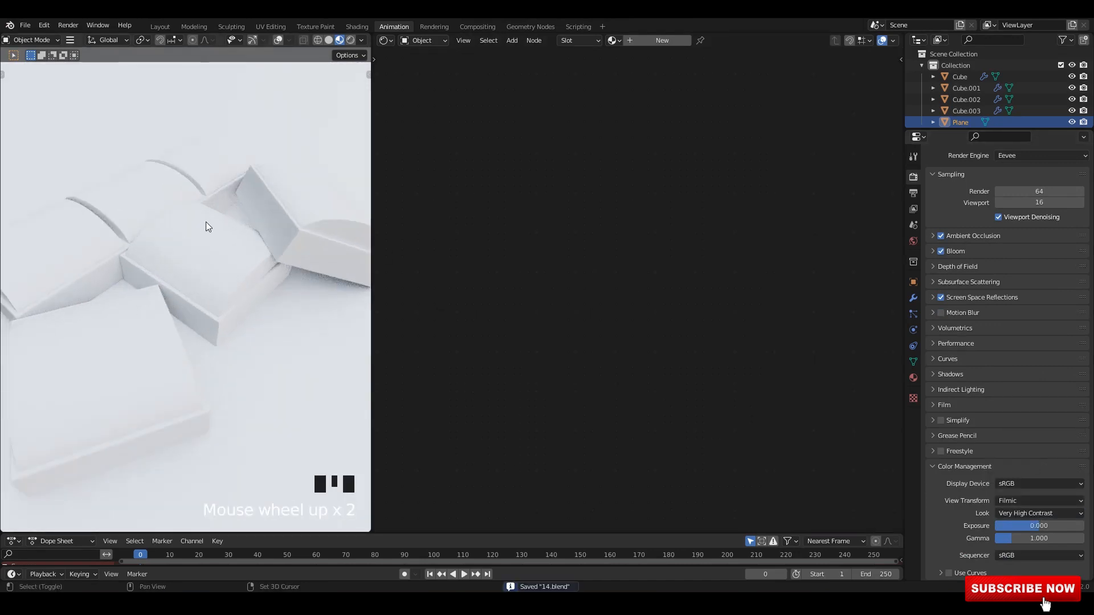
middle_click_drag(206, 222, 234, 199)
scroll(234, 199, "down", 1)
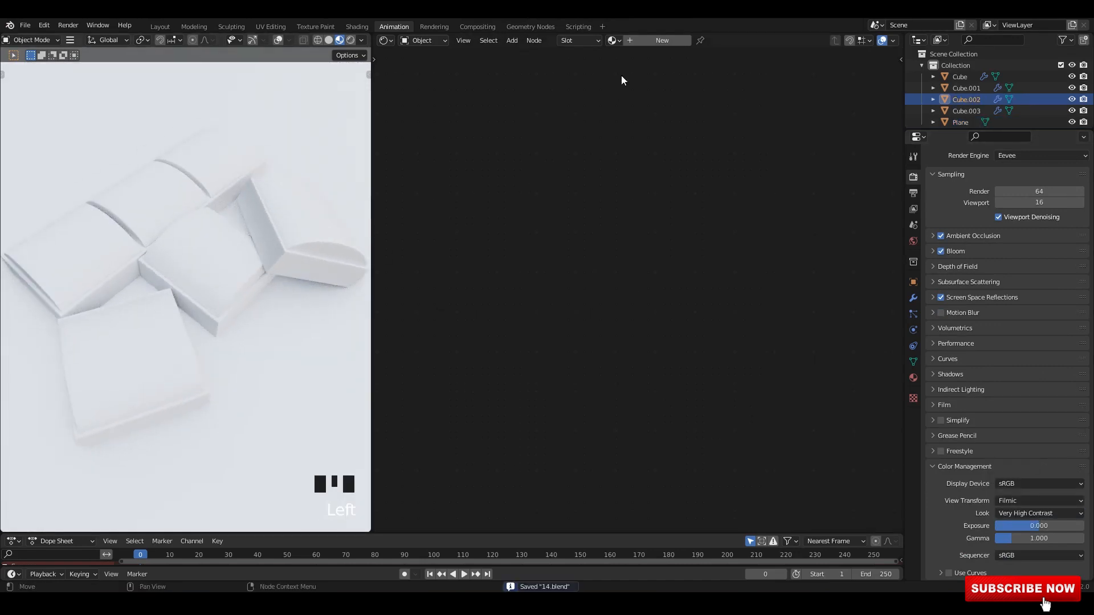
left_click(363, 157)
left_click(661, 40)
scroll(604, 336, "up", 4)
left_click(634, 298)
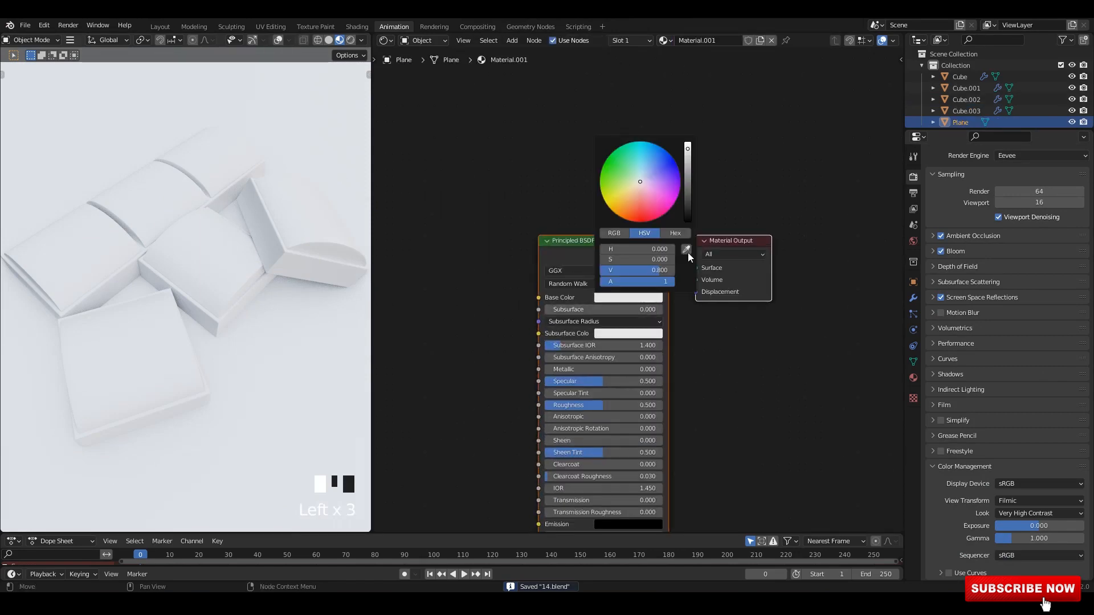
left_click_drag(688, 162, 687, 183)
Step: Create a new material for the middle loose piece (Cube.002) with Specular 1.000 and Roughness about 0.141
left_click(246, 254)
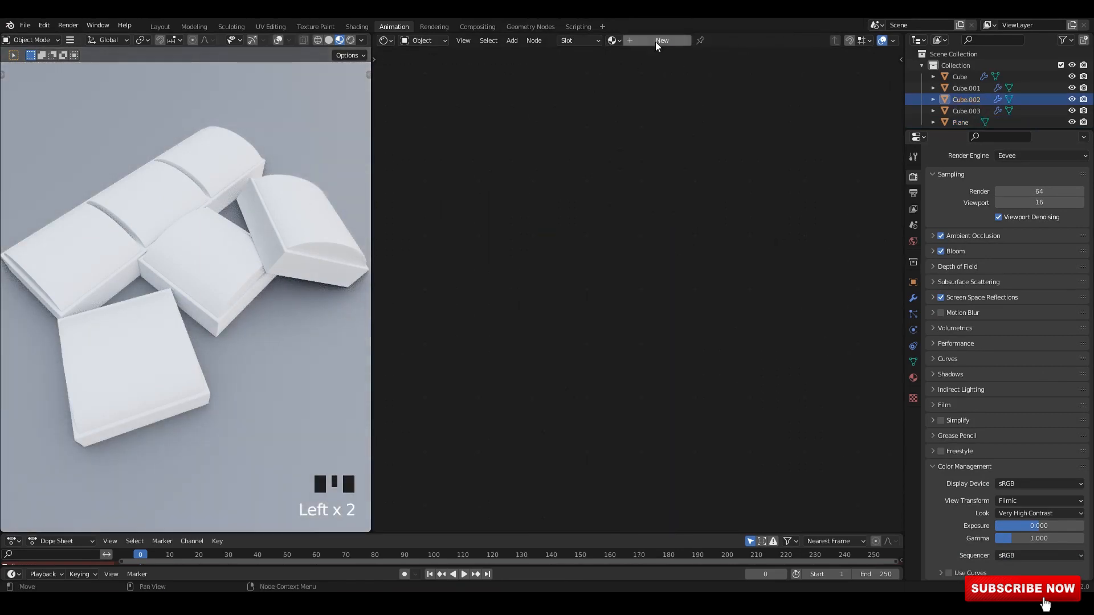
left_click(656, 41)
scroll(641, 280, "up", 3)
middle_click_drag(655, 219, 703, 95)
scroll(703, 94, "up", 2)
key("ctrl+s")
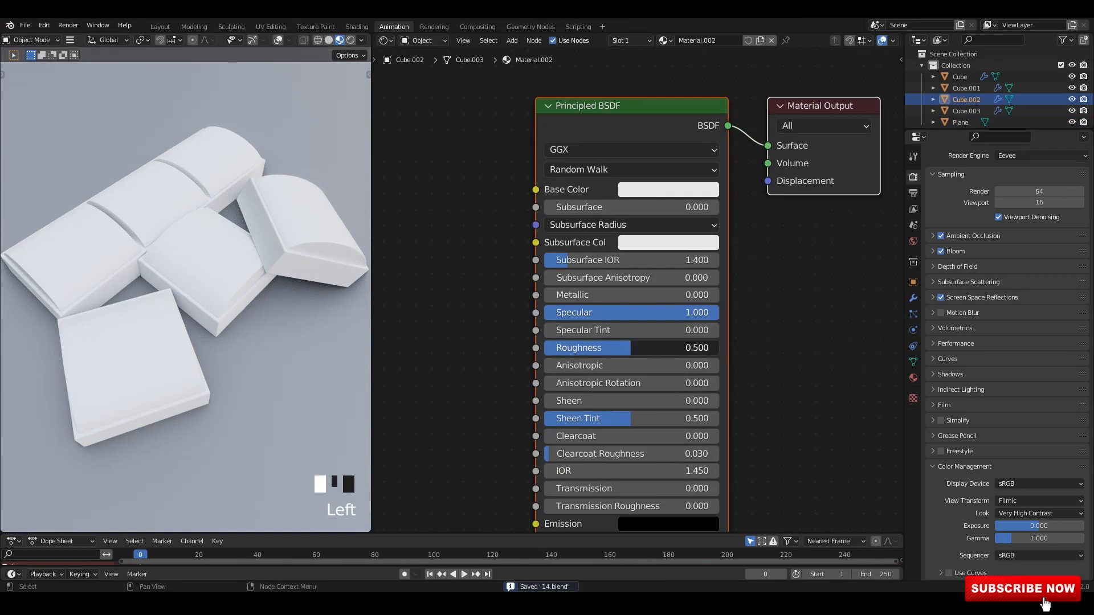
Step: Sample the dark maroon header of the Material Output node as the piece's base color
left_click(673, 188)
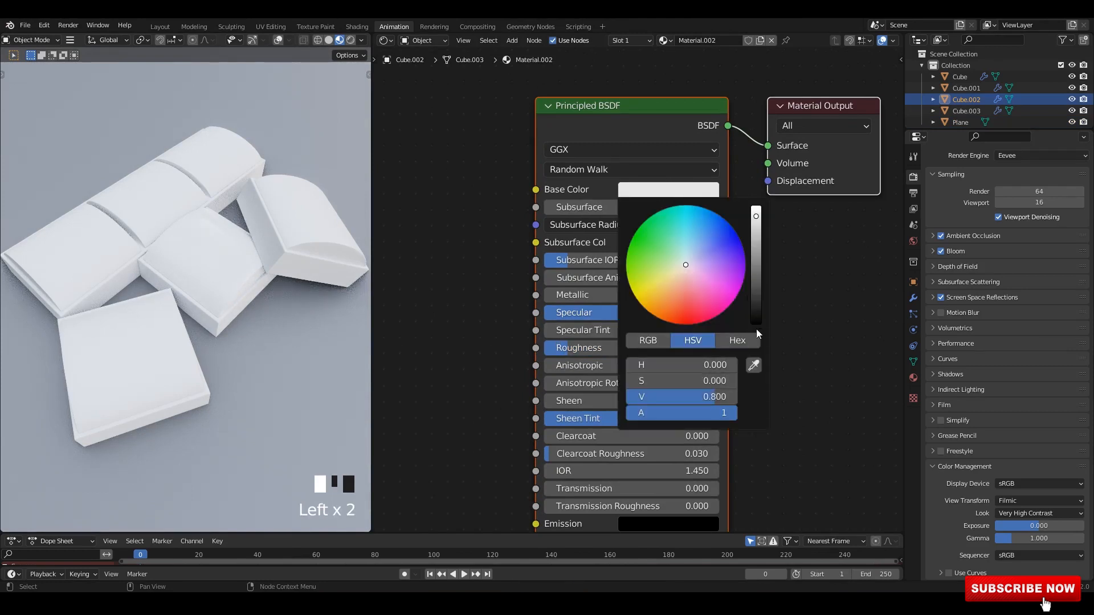
left_click(755, 363)
left_click(866, 105)
Step: Link the dark glossy material from Cube.002 to all other chocolate pieces and save the file
left_click(288, 225)
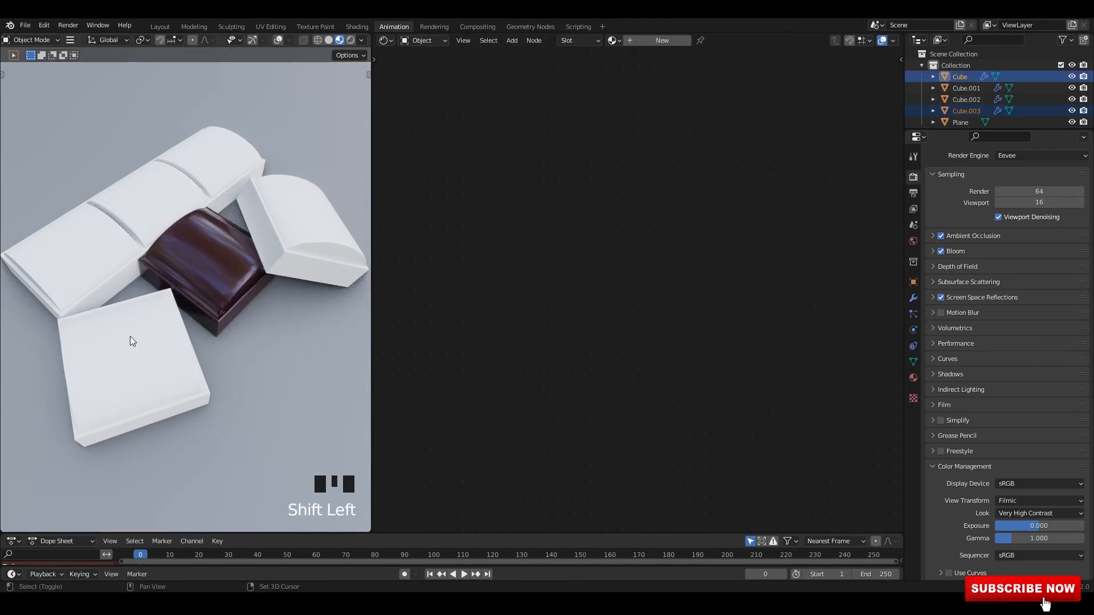
left_click(206, 279, "shift")
key("ctrl+l")
left_click(185, 309)
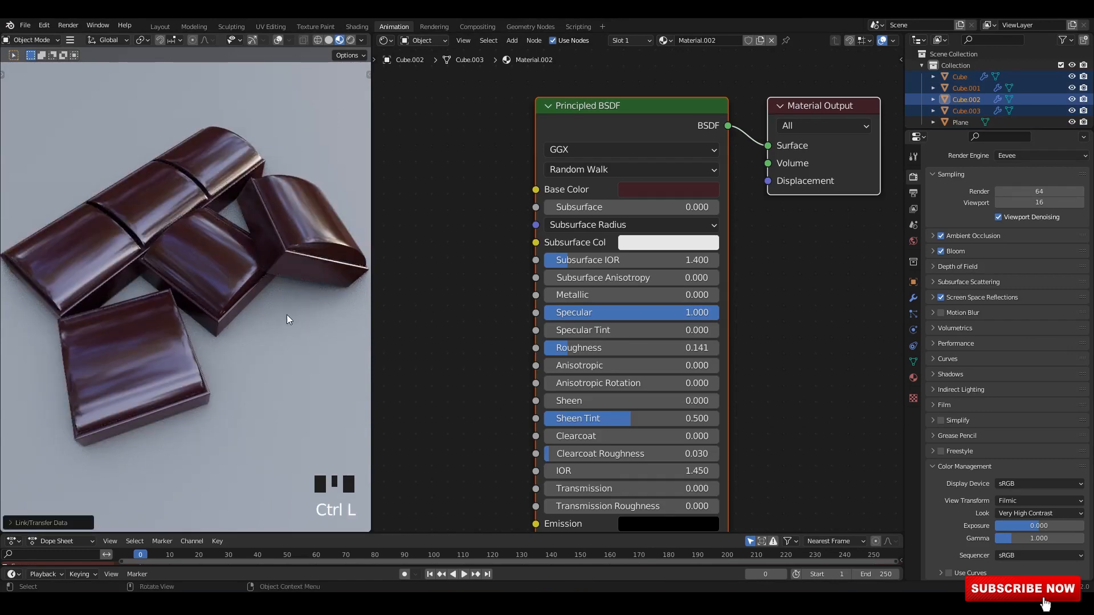
left_click(286, 315)
middle_click_drag(286, 315, 272, 315)
middle_click_drag(272, 314, 275, 305, "shift")
key("ctrl+s")
Step: Shift the shared chocolate material's base color to a deep brown with hue about 0.031 and saturation about 0.967, then brighten it slightly
left_click(307, 243)
scroll(675, 221, "up", 5)
middle_click_drag(712, 143, 637, 336)
left_click(637, 336)
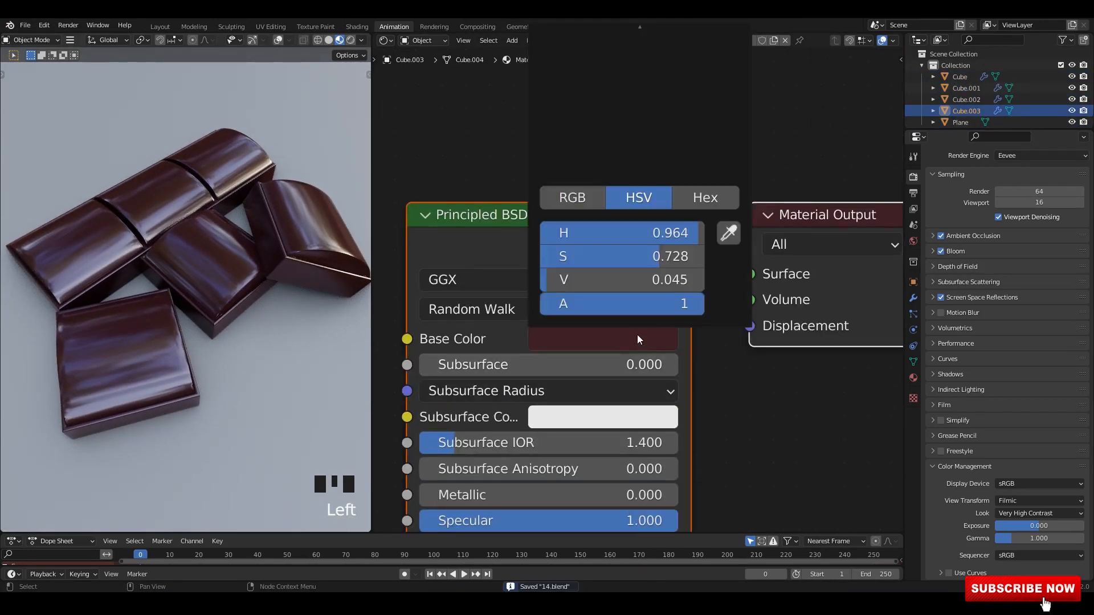
scroll(734, 386, "down", 2)
middle_click_drag(735, 386, 717, 443)
left_click(619, 389)
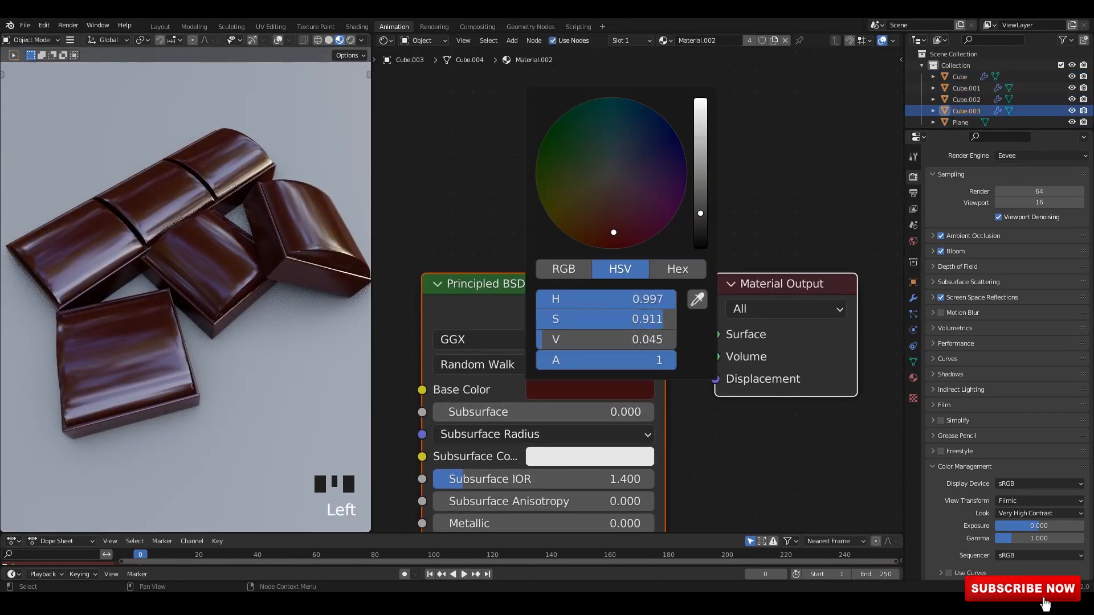
scroll(629, 246, "down", 1)
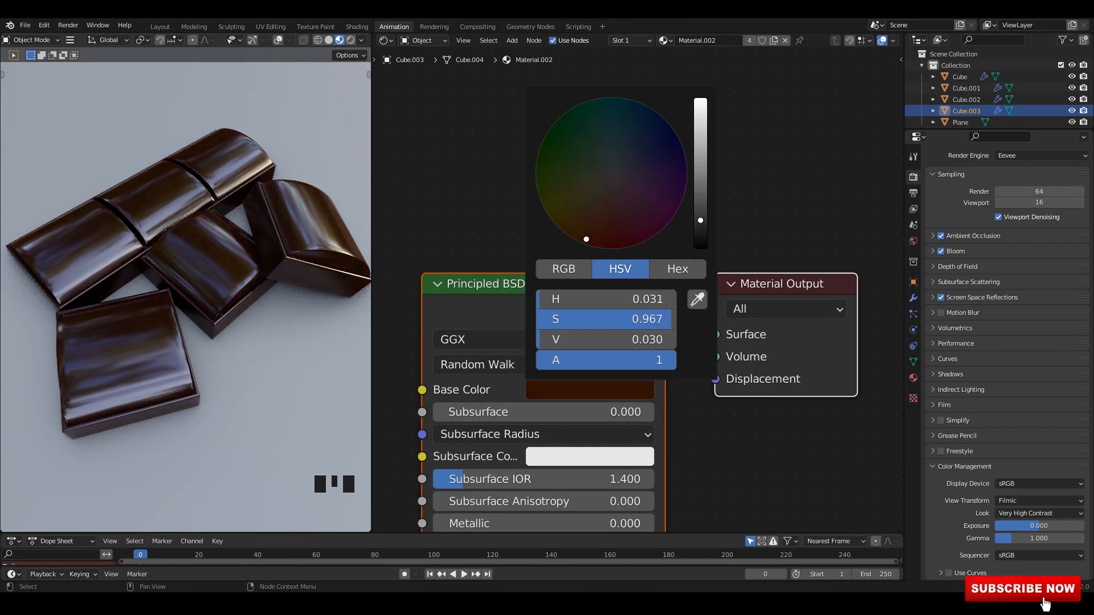
left_click_drag(700, 220, 700, 210)
left_click(810, 169)
Step: Sample the brown base color as the subsurface color, set Subsurface to 0.500, and save the file
scroll(639, 354, "down", 1)
middle_click_drag(639, 354, 702, 236)
left_click(655, 268)
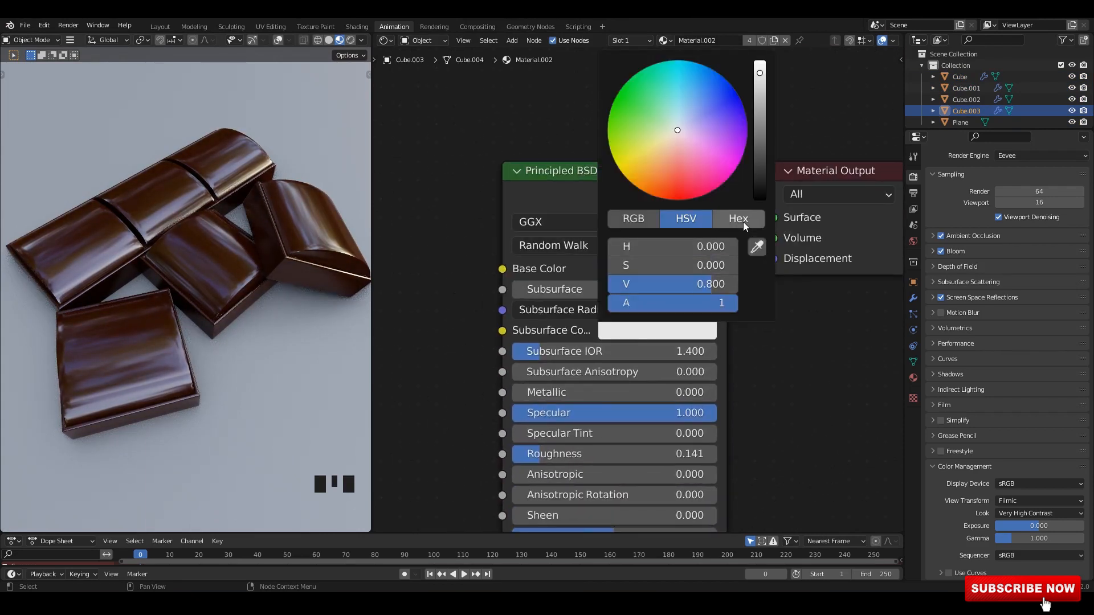
left_click(756, 246)
left_click_drag(530, 296, 632, 289)
middle_click_drag(185, 297, 228, 319, "shift")
key("ctrl+s")
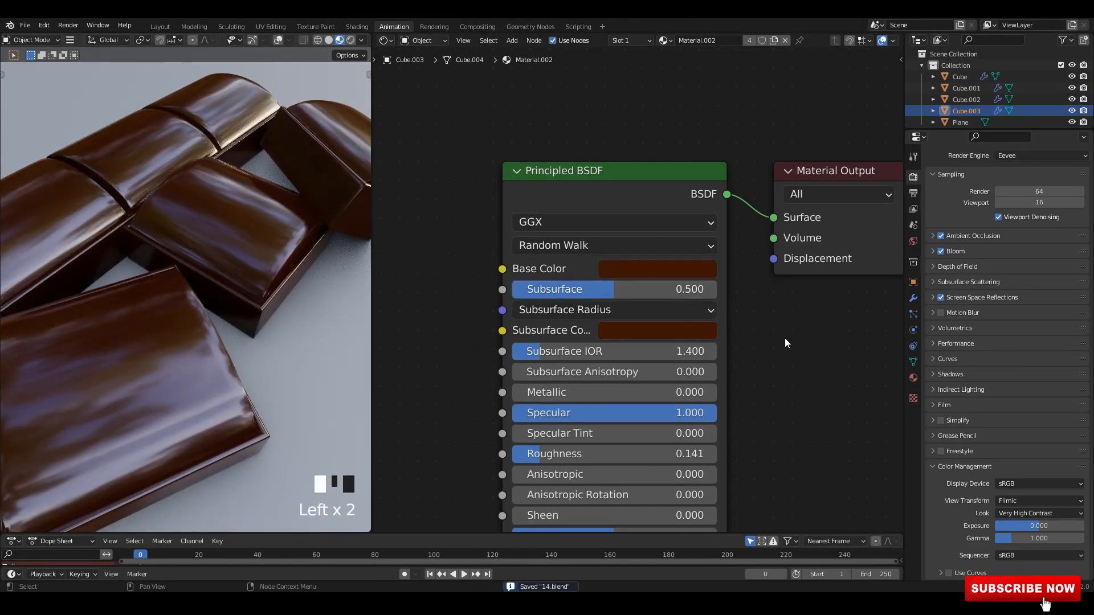
scroll(241, 264, "down", 2)
middle_click_drag(239, 234, 242, 263)
key("ctrl+s")
Step: Try a Roughness of 0.3 on the chocolate material, settle on 0.200, and save the file
scroll(638, 289, "up", 3)
middle_click_drag(627, 365, 661, 302)
left_click(601, 436)
type("0.")
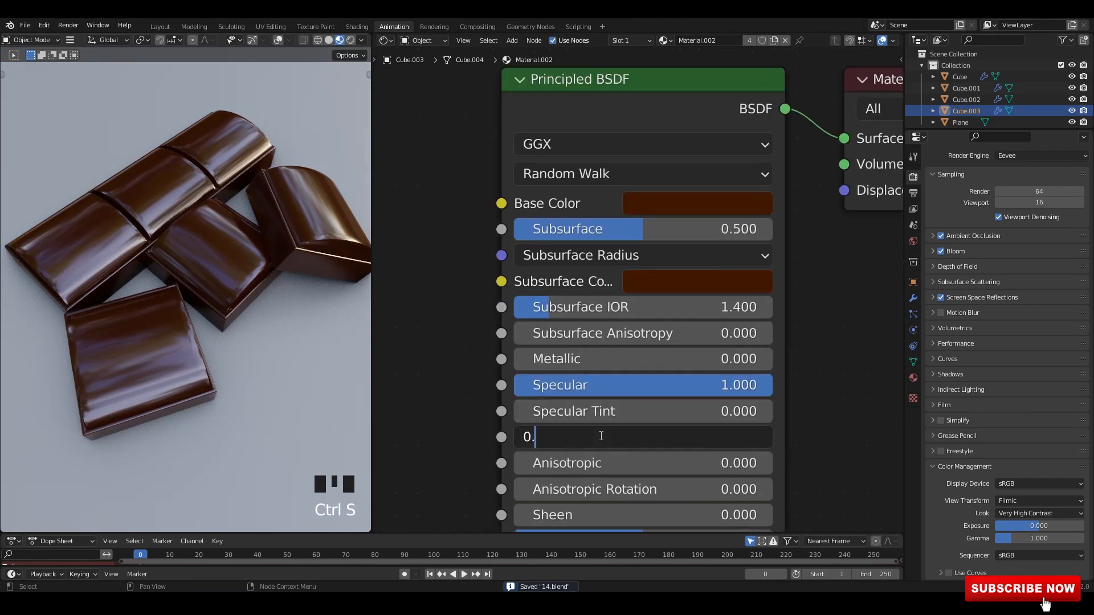
type("3")
key("Return")
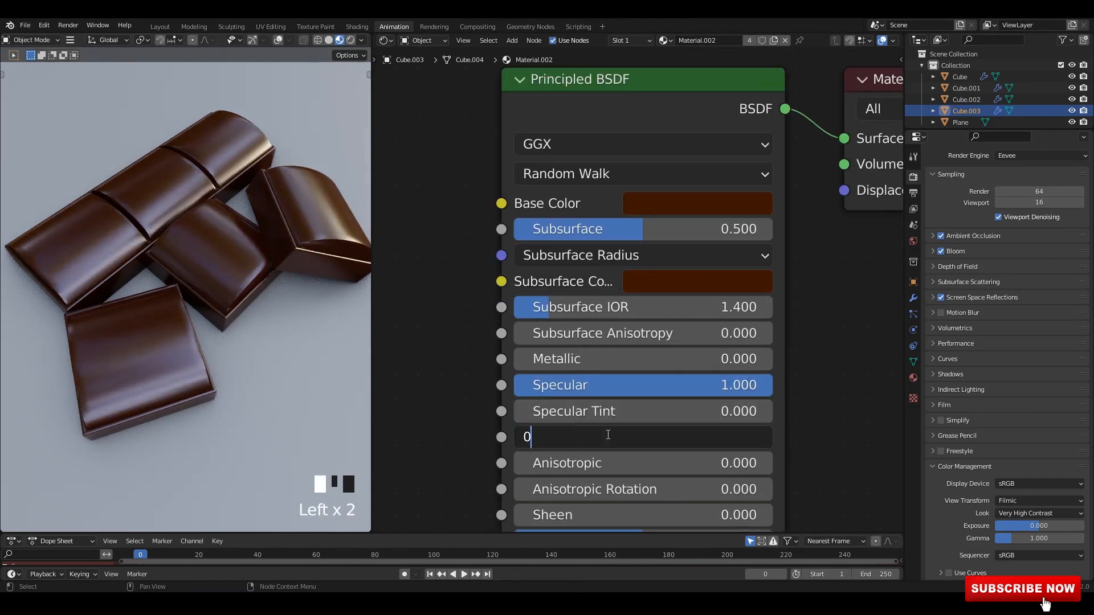
middle_click_drag(290, 375, 274, 296)
key("ctrl+s")
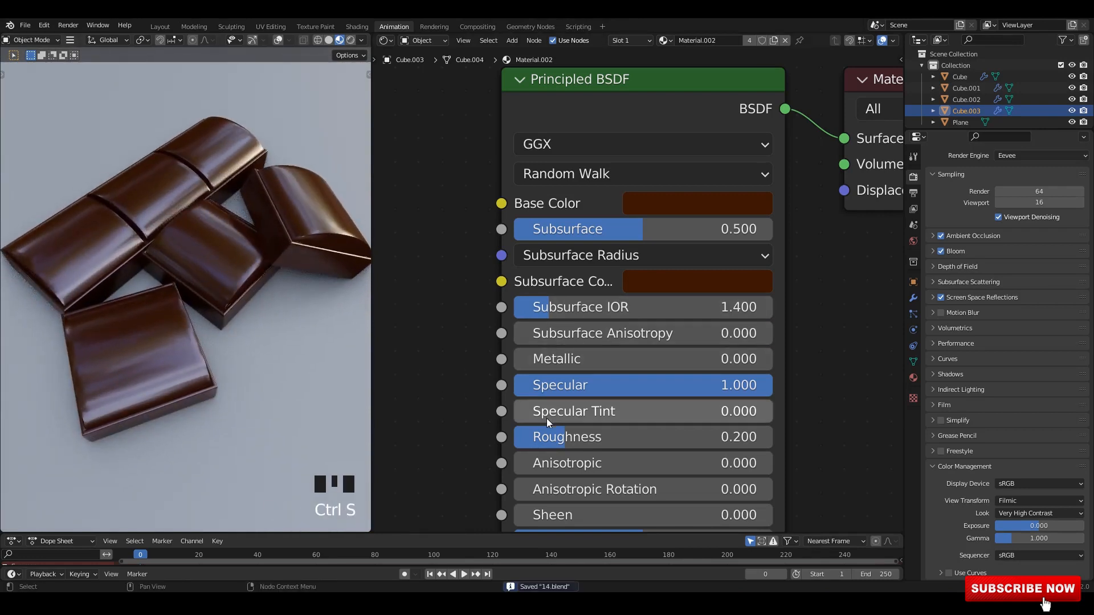
Step: Set the chocolate material's Specular Tint to 0.100
left_click(602, 411)
type("0.")
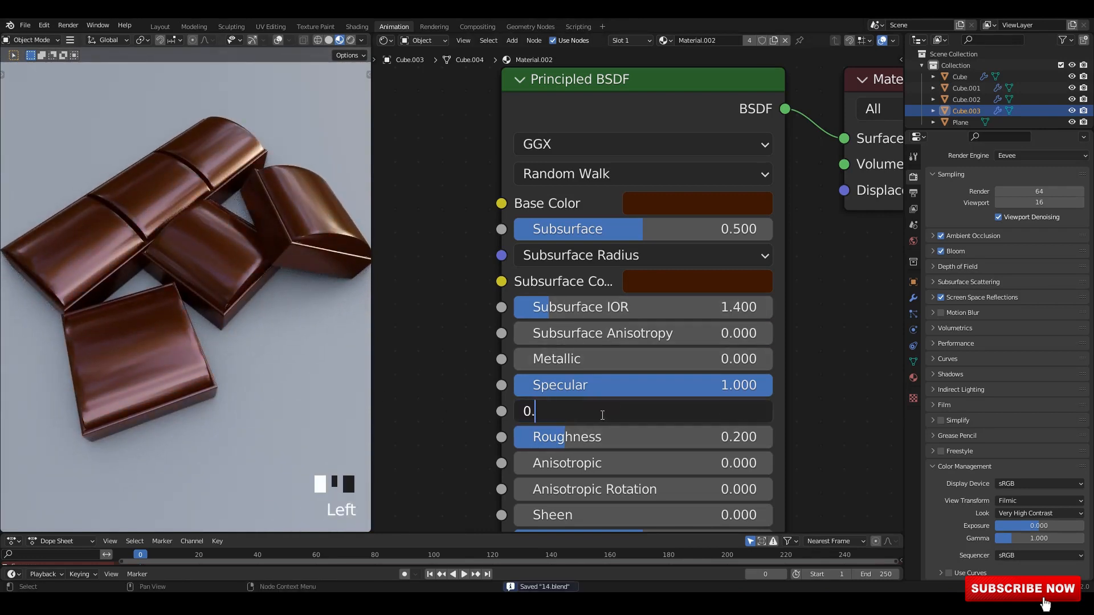
middle_click_drag(341, 352, 351, 224)
Step: Switch the preview viewport to Rendered shading, change the render engine to Cycles, and save the file
left_click(350, 40)
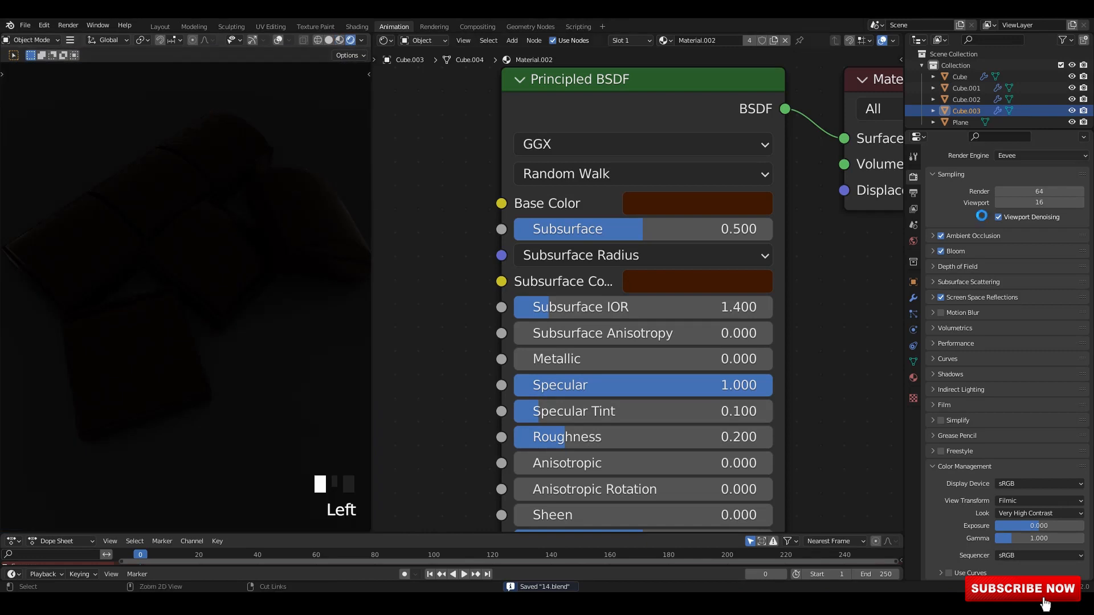
left_click(1010, 194)
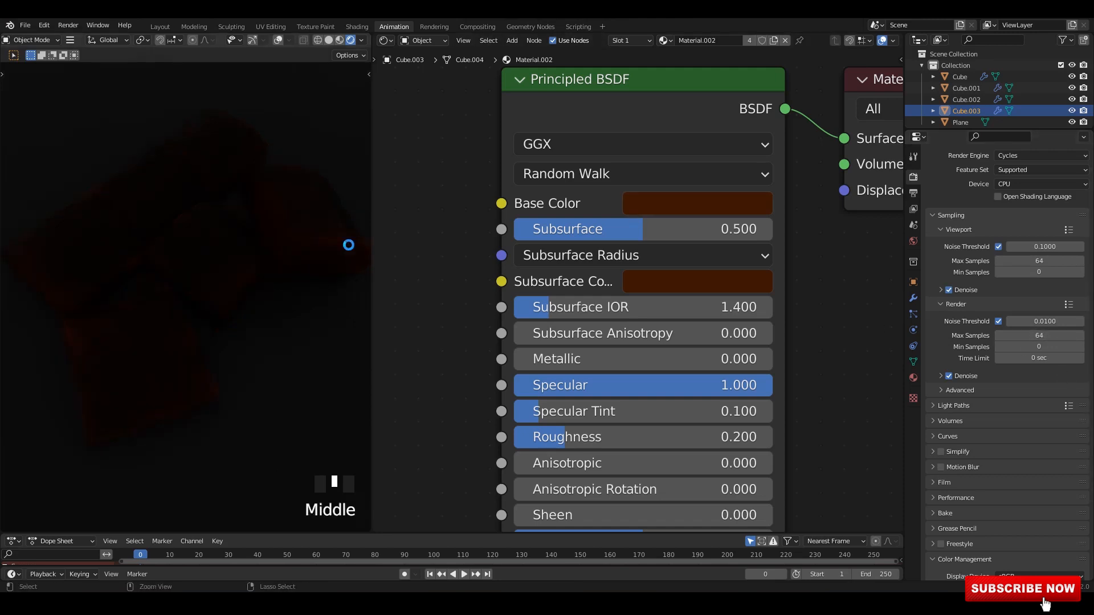
scroll(583, 258, "down", 4)
middle_click_drag(501, 214, 499, 221)
key("ctrl+s")
scroll(678, 108, "down", 2)
middle_click_drag(683, 102, 664, 146)
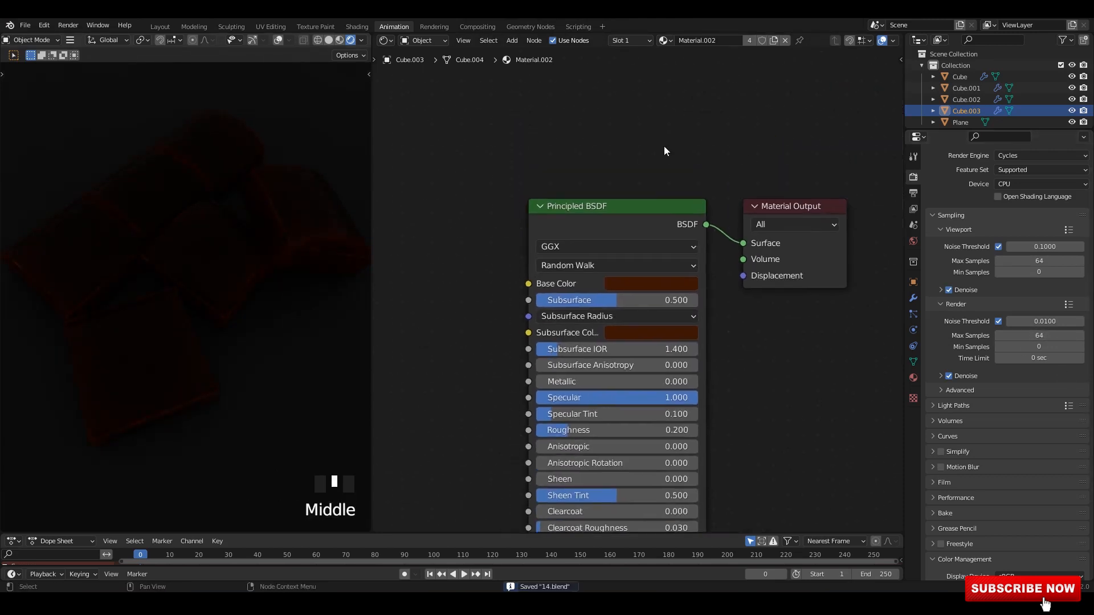
Step: Move the material nodes further aside together and return the preview viewport to Material Preview shading
key("a")
left_click_drag(632, 201, 713, 174)
left_click(339, 40)
Step: Light the world background with the environment image studio_small_09_4k.exr
left_click(882, 281)
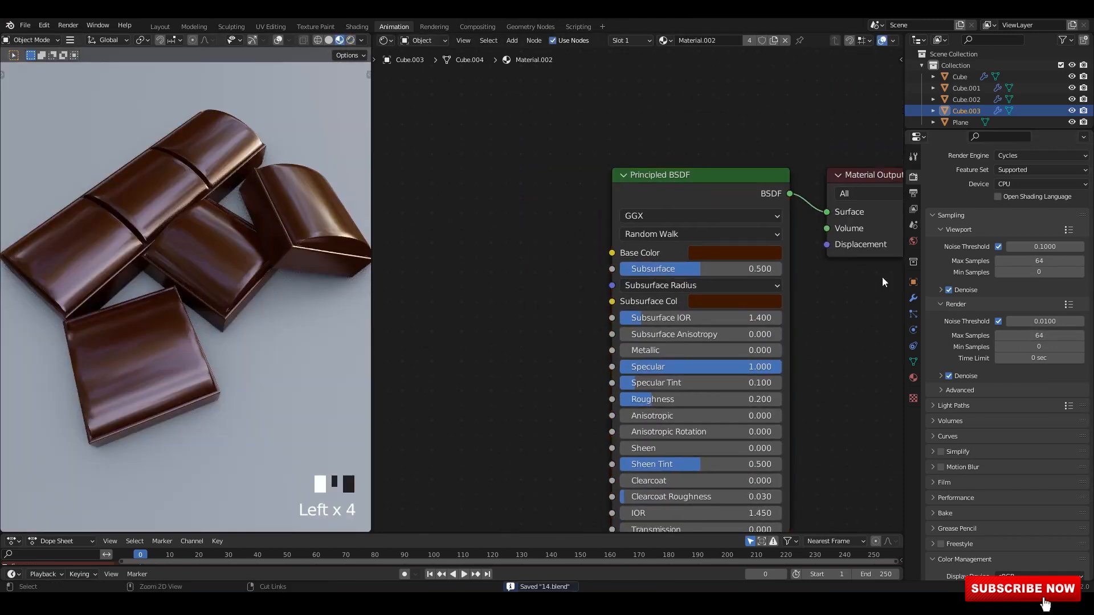
left_click(1006, 186)
left_click(912, 242)
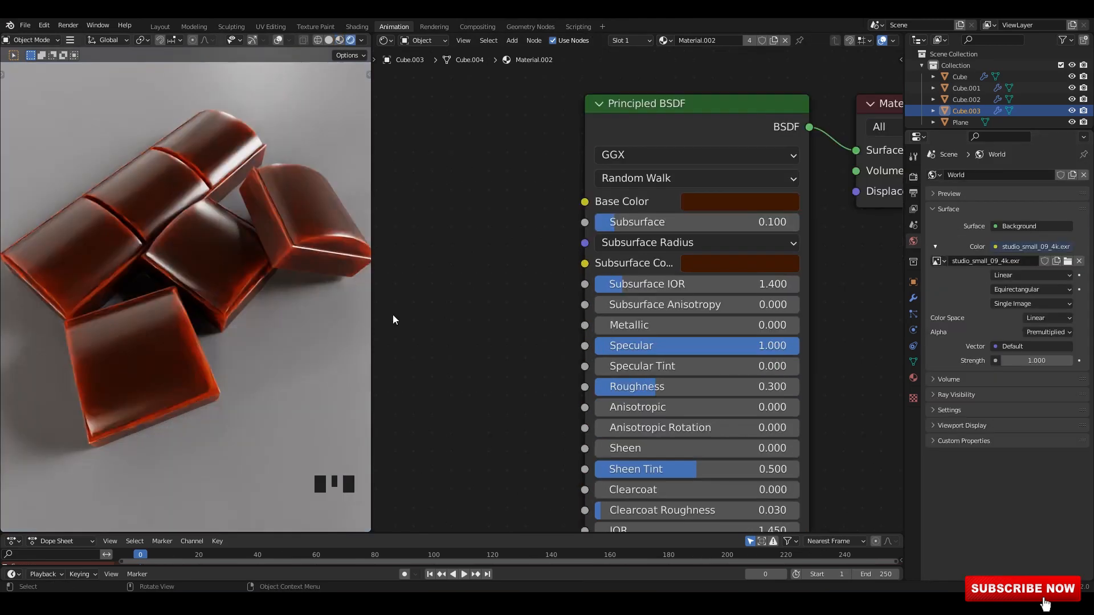
Step: Lower the chocolate material's Subsurface IOR to 1.020
scroll(541, 216, "up", 2)
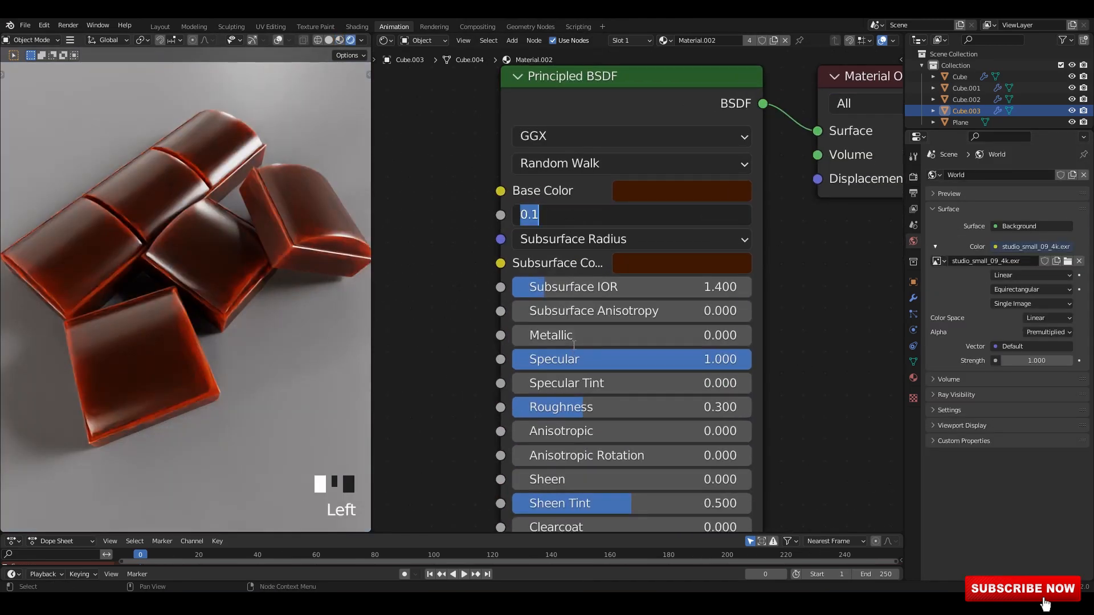
left_click(492, 238)
left_click_drag(550, 290, 514, 290)
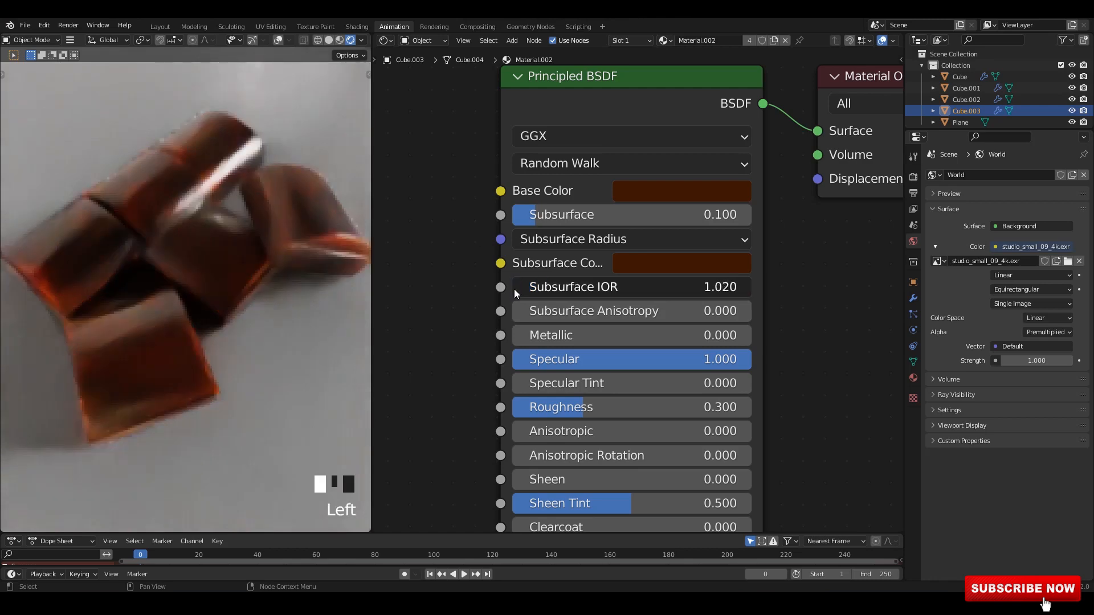
middle_click_drag(584, 413, 621, 395)
scroll(495, 217, "down", 1)
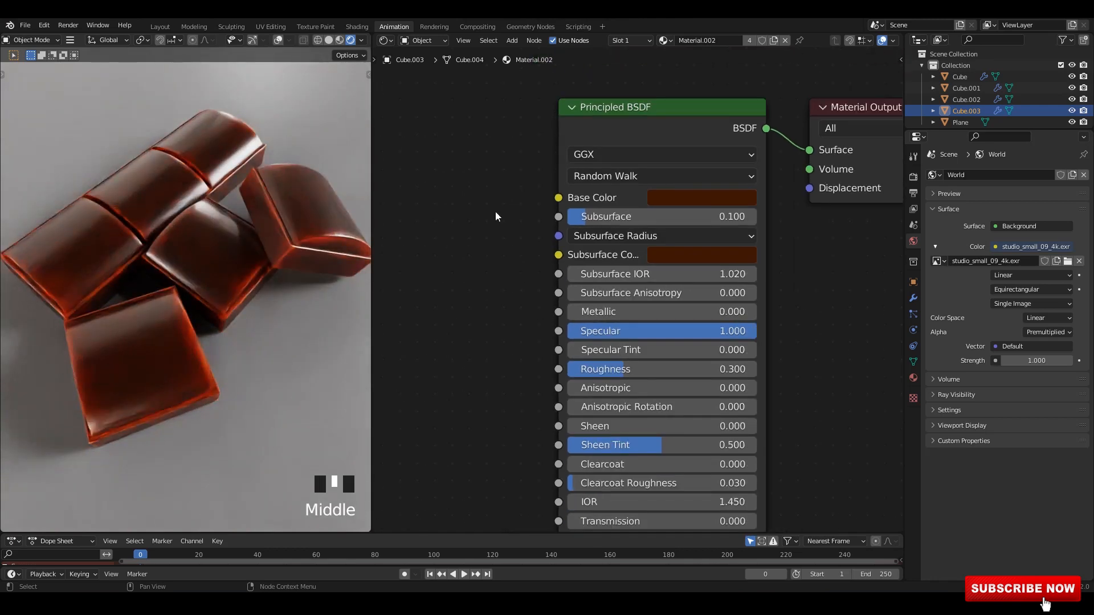
left_click(385, 41)
left_click(400, 73)
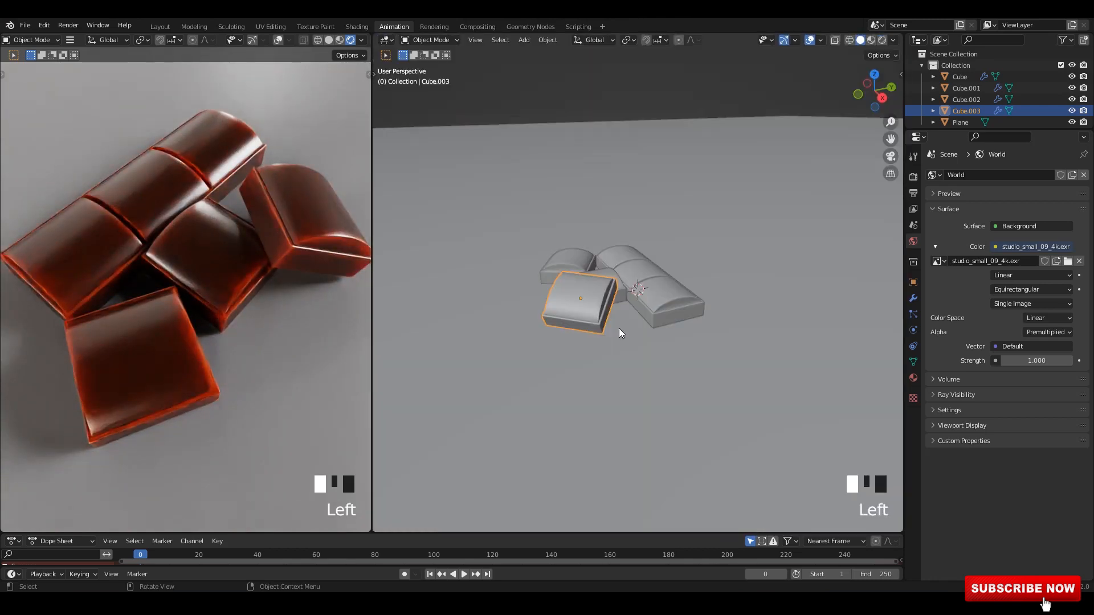
left_click(388, 40)
left_click(403, 151)
Step: Add a Gradient Texture node beside the Principled BSDF in the chocolate material
middle_click_drag(394, 195, 473, 187)
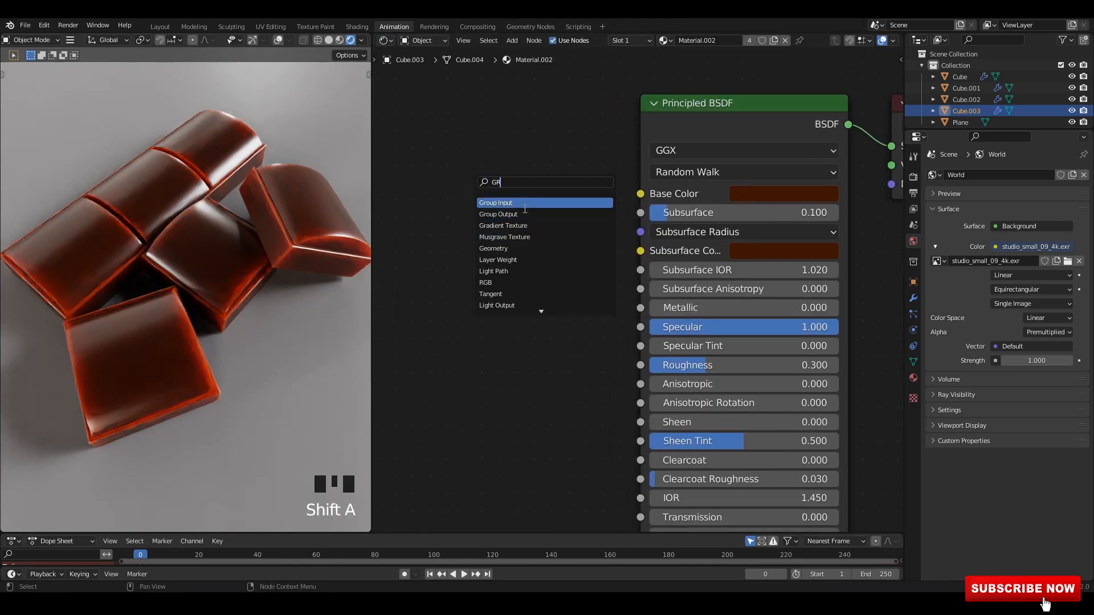
left_click(525, 226)
left_click(473, 313)
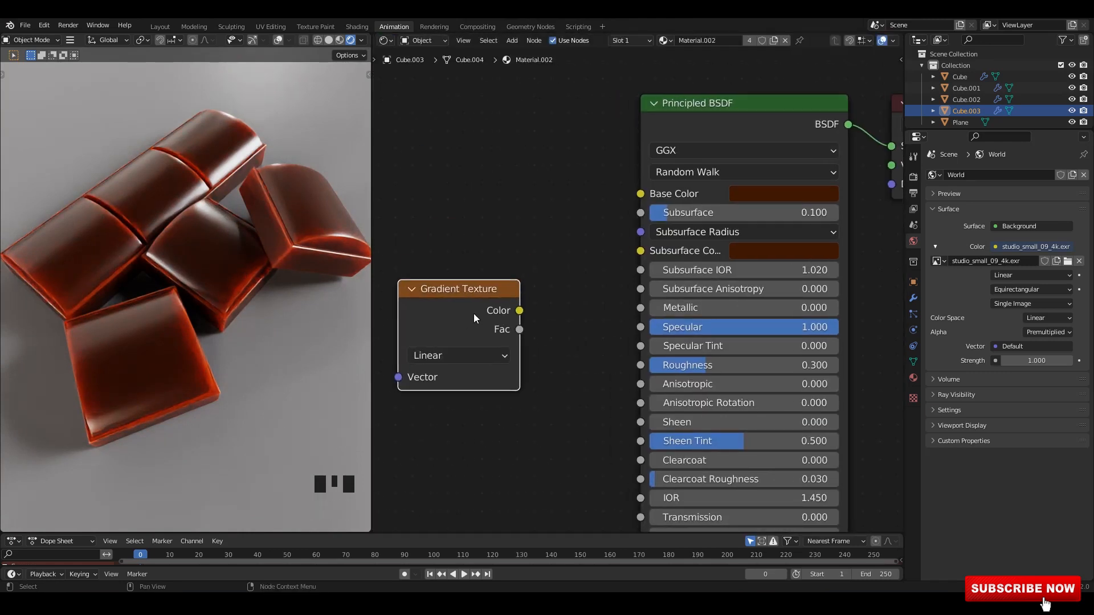
Step: Delete the Gradient Texture node and place a Geometry node beside the Principled BSDF instead
scroll(473, 313, "down", 1)
middle_click_drag(474, 314, 559, 318)
left_click_drag(546, 287, 470, 276)
key("Delete")
key("shift+a")
left_click(471, 241)
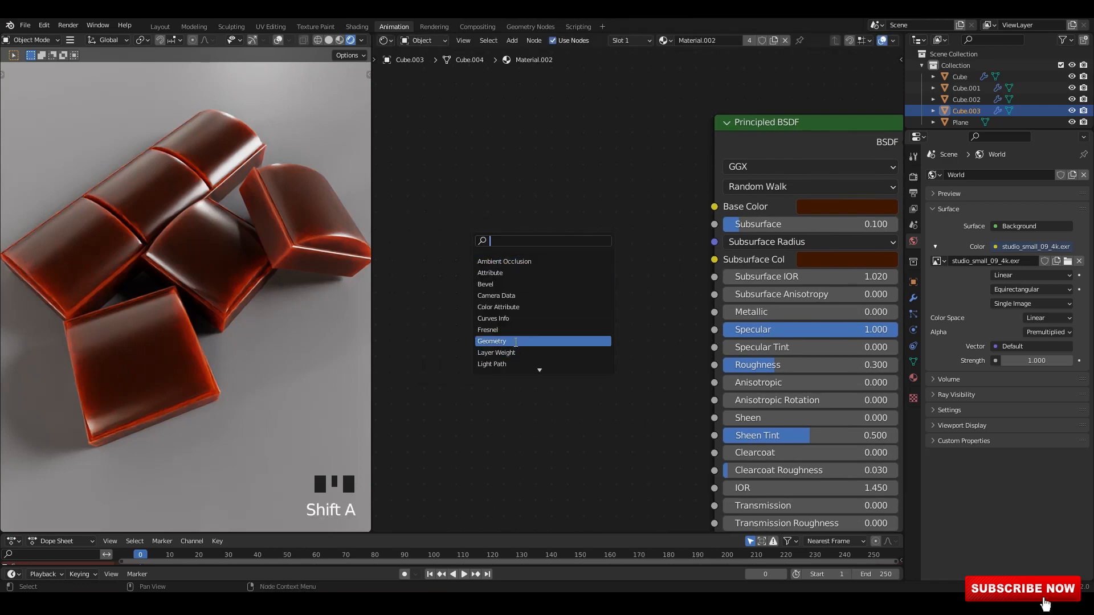
left_click(491, 340)
left_click(540, 223)
right_click(456, 121)
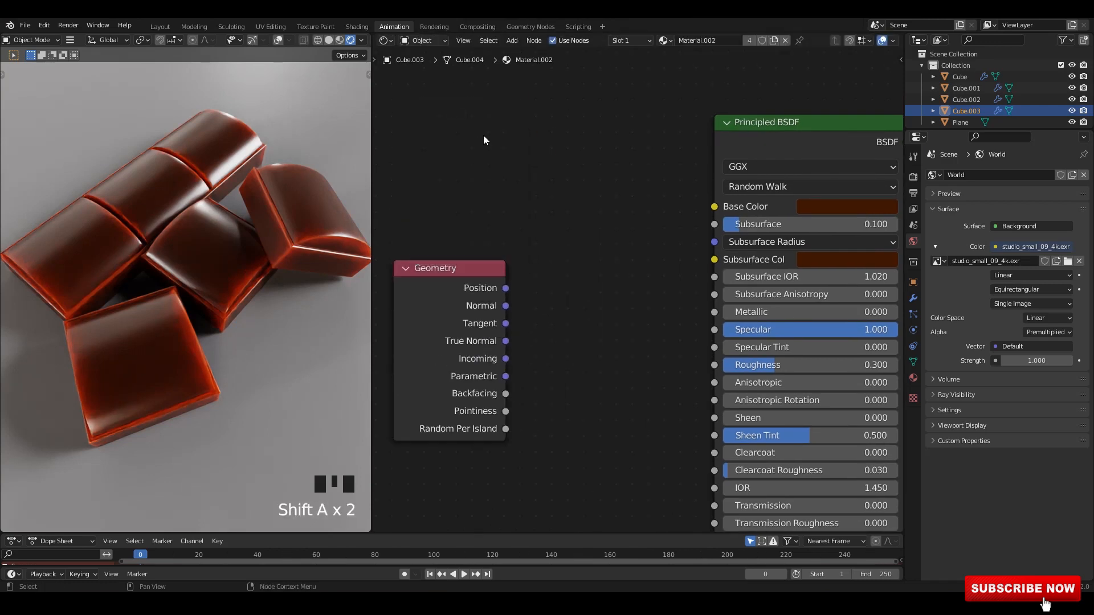
Step: Add a ColorRamp node above the Geometry node and place a duplicate of it below
middle_click_drag(483, 139, 478, 170)
key("shift+a")
left_click(483, 165)
key("Return")
left_click(508, 138)
scroll(511, 136, "down", 2)
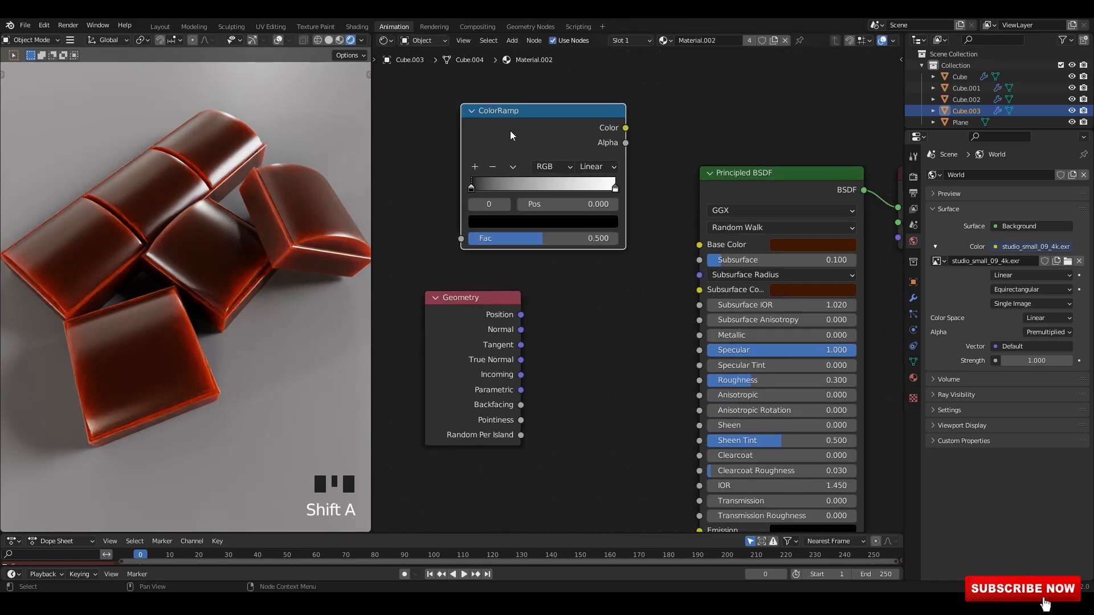
key("shift+d")
left_click(540, 399)
Step: Connect the Geometry node's Pointiness to the lower ColorRamp's Fac and preview that ramp's output on the chocolates
left_click_drag(451, 336, 364, 376)
middle_click_drag(404, 430, 454, 319)
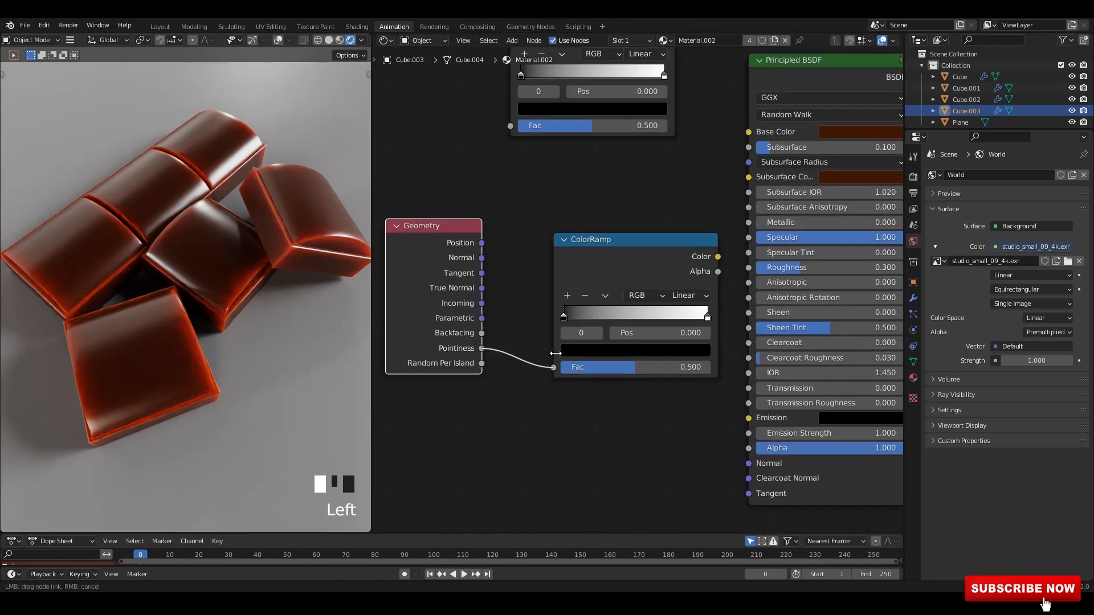
left_click_drag(555, 353, 553, 368)
left_click(577, 231, "ctrl+shift")
Step: Tighten the lower ColorRamp's black and white stops around the middle, with the white stop at 0.650
scroll(578, 231, "up", 2)
left_click_drag(536, 293, 616, 297)
left_click(640, 296)
scroll(641, 296, "down", 3)
middle_click_drag(628, 242, 587, 352)
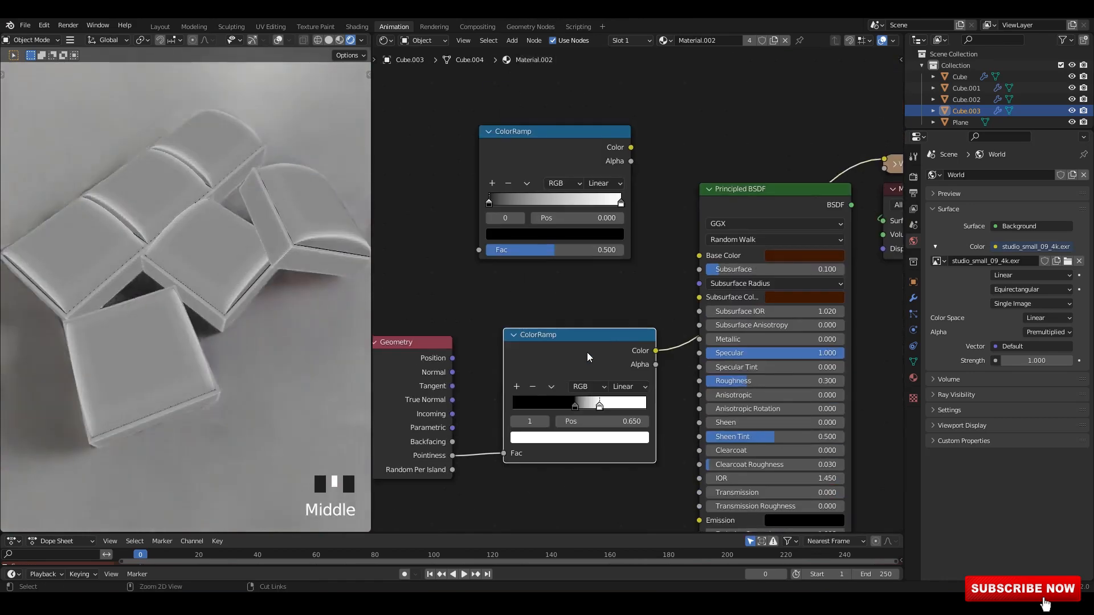
Step: Combine the two ColorRamps with a Mix node set to Multiply at factor 1.000
right_click_drag(587, 352, 569, 165, "ctrl+shift")
middle_click_drag(784, 208, 659, 255)
left_click(660, 254, "ctrl+shift")
left_click_drag(798, 208, 761, 224)
scroll(649, 291, "up", 2)
left_click_drag(609, 318, 572, 191)
left_click(588, 211, "ctrl+shift")
left_click(566, 191)
left_click(594, 229)
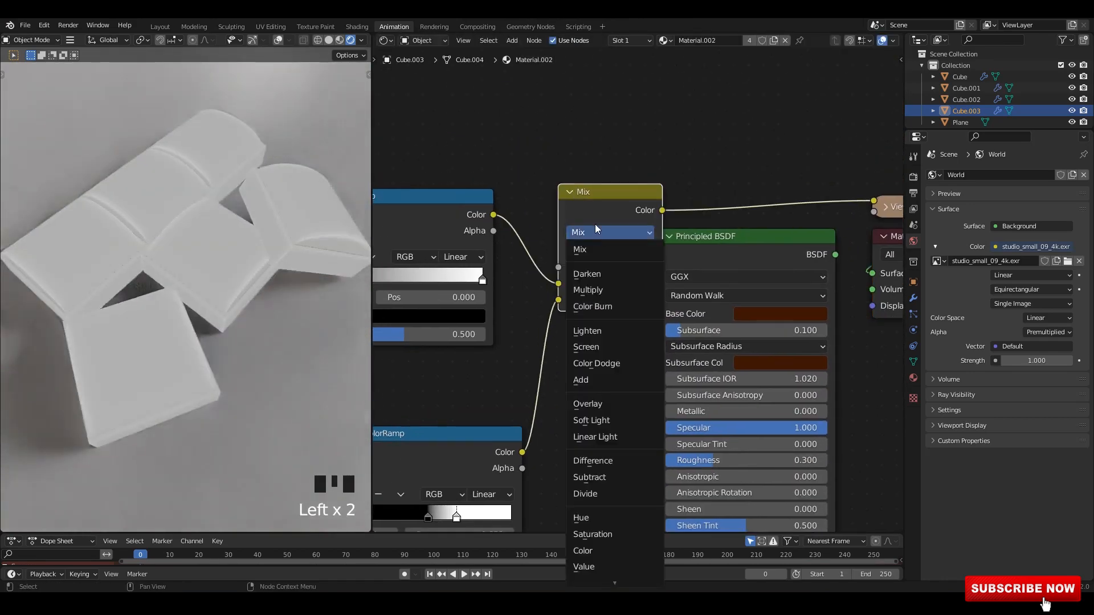
left_click(597, 291)
scroll(597, 296, "down", 1)
middle_click_drag(461, 247, 541, 279)
Step: Reposition the upper ColorRamp's stop and give it the dark brown sampled from the Principled BSDF's Base Color
left_click_drag(460, 254, 591, 255)
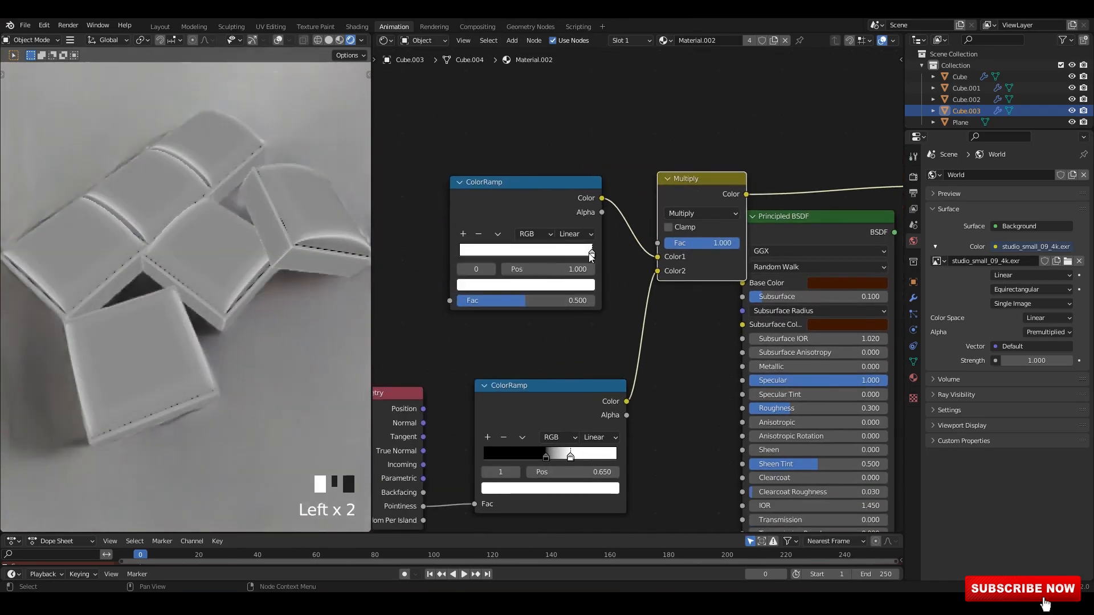
left_click(523, 284)
left_click(562, 231)
left_click(848, 281)
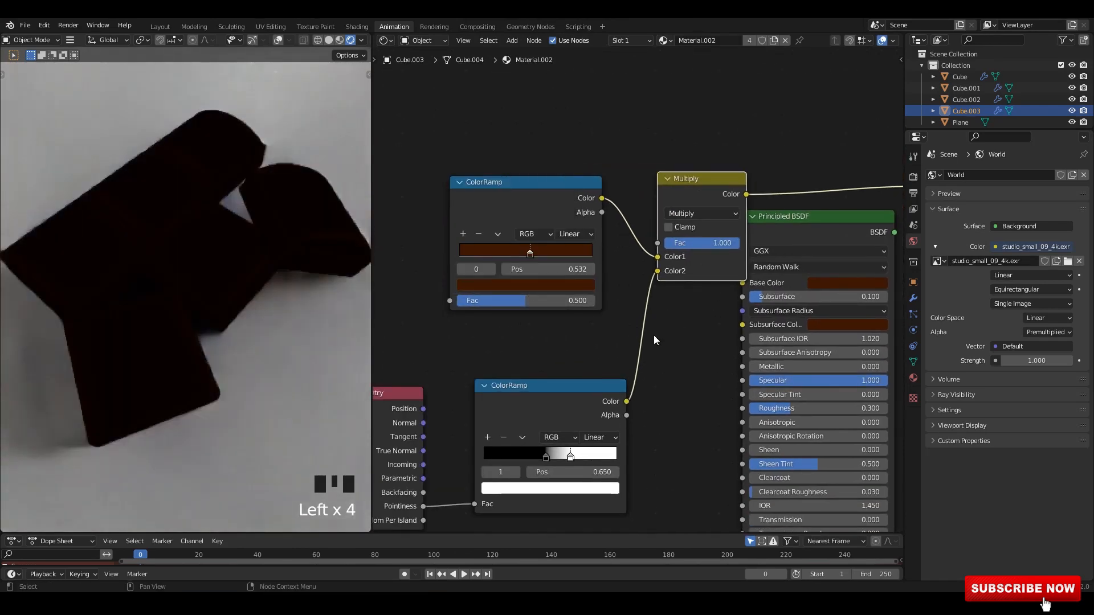
Step: Restore the Principled BSDF as surface output, move it aside, and connect the Multiply node's color to its Base Color
middle_click_drag(654, 335, 615, 350)
left_click(674, 255, "ctrl+shift")
left_click(674, 255, "ctrl+shift")
left_click_drag(692, 240, 681, 244)
left_click_drag(655, 222, 727, 179)
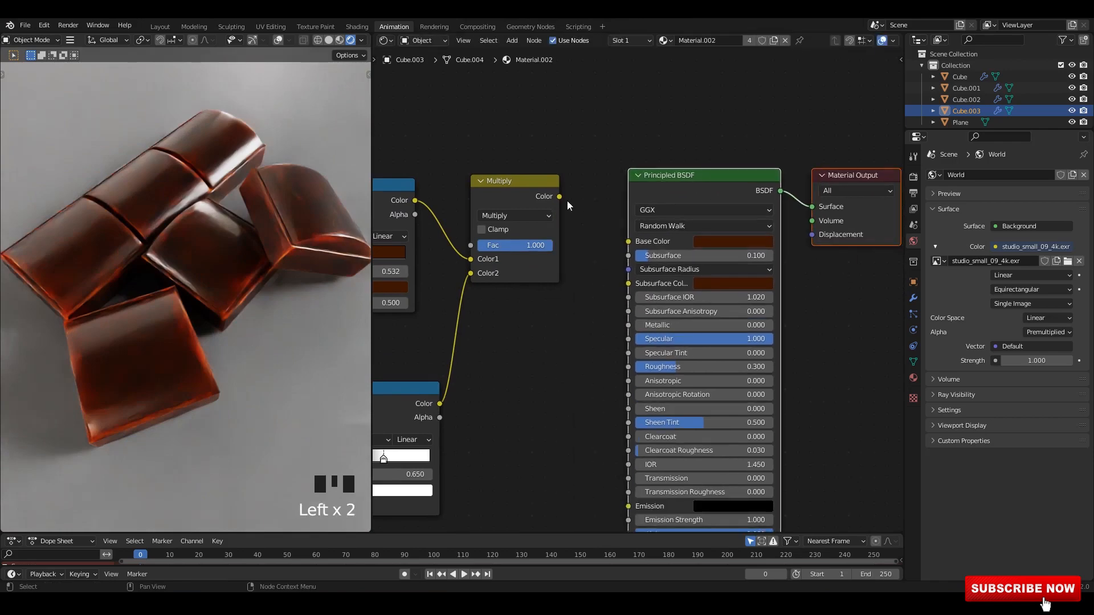
left_click_drag(638, 259, 634, 242)
Step: Save the file and lower the Multiply node's factor to 0.575
scroll(530, 259, "up", 3)
middle_click_drag(525, 255, 613, 271)
key("ctrl+s")
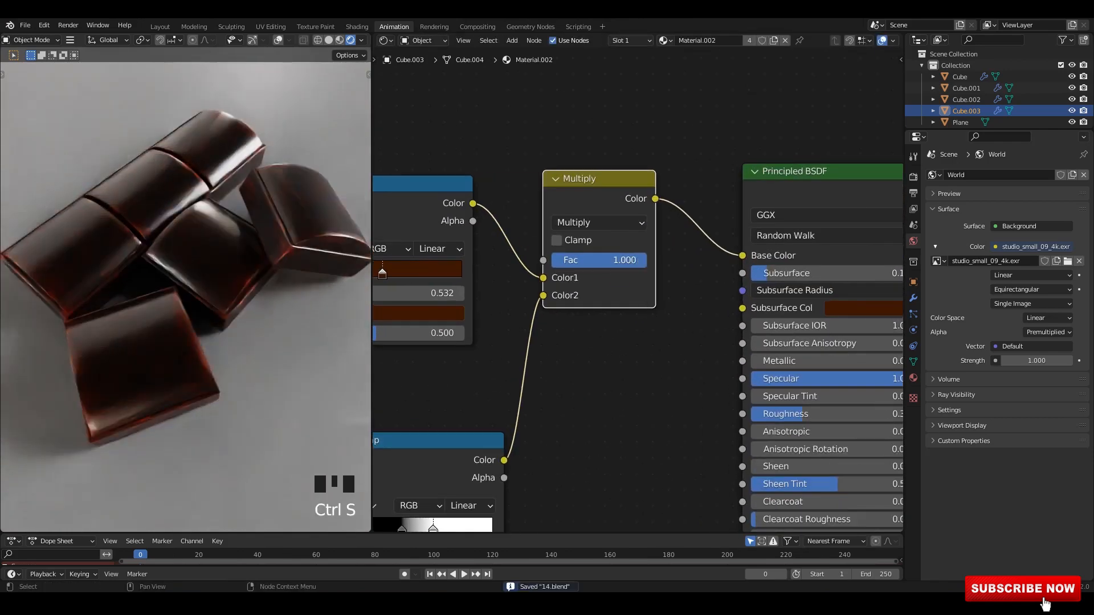
left_click_drag(631, 261, 592, 261)
left_click(592, 222)
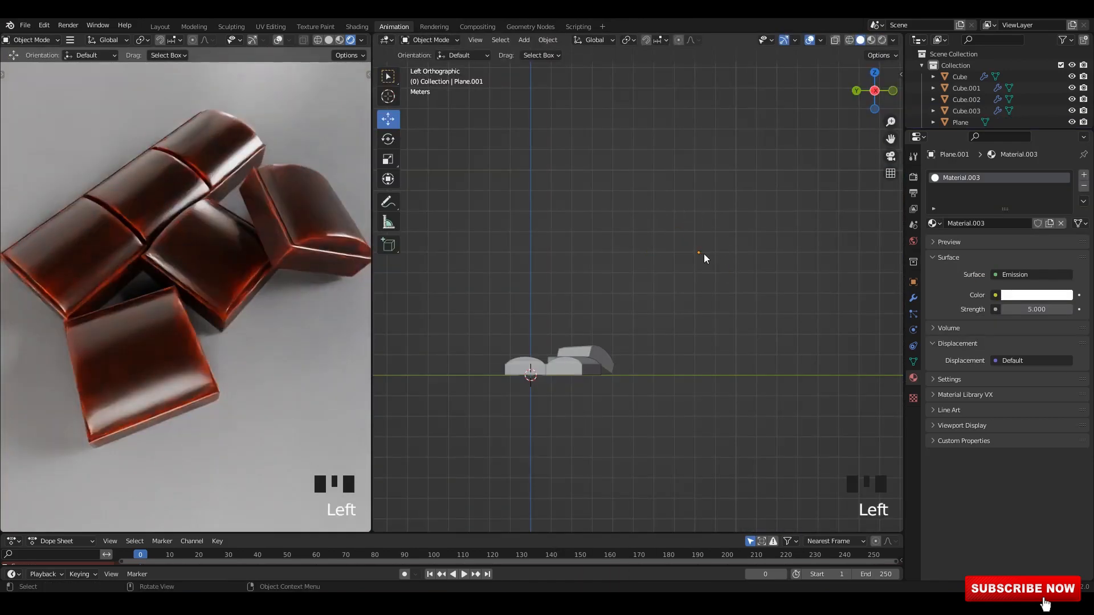
Step: Rotate the emission plane in top view so that it is angled beside the chocolates
middle_click(645, 300, "alt")
middle_click_drag(645, 301, 690, 253, "shift")
key("r")
left_click(688, 293)
Step: Duplicate the emission plane along X to the opposite side and rotate the copy to the mirrored angle
middle_click_drag(669, 310, 564, 317, "shift")
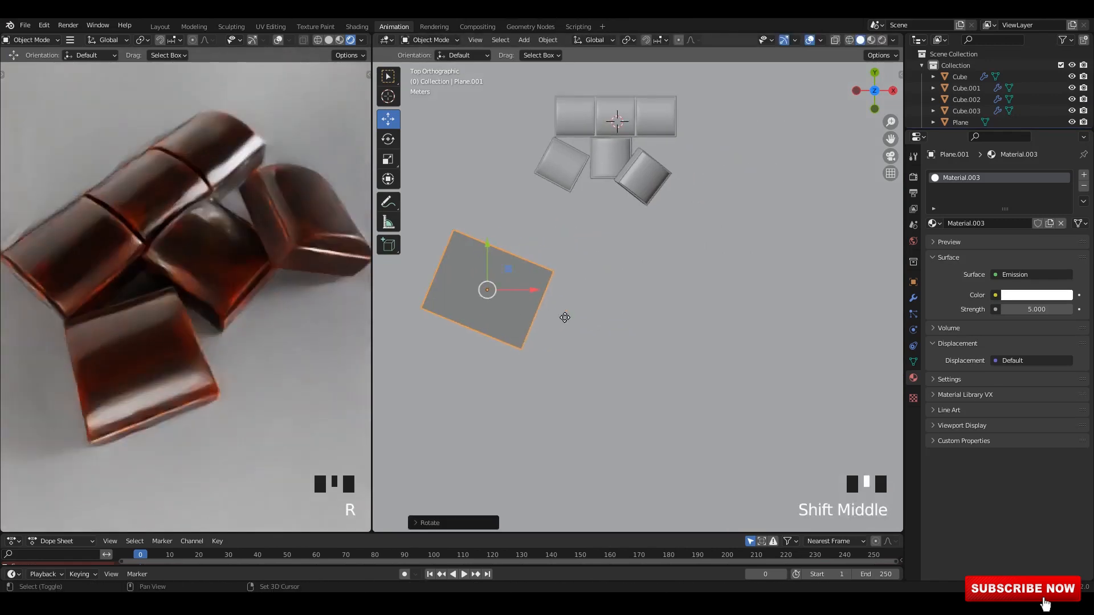
key("shift+d")
right_click(563, 317)
left_click_drag(528, 290, 769, 286)
key("r")
Step: Set the emission strength of the planes' shared material to 8 and save the file
double_click(1027, 309)
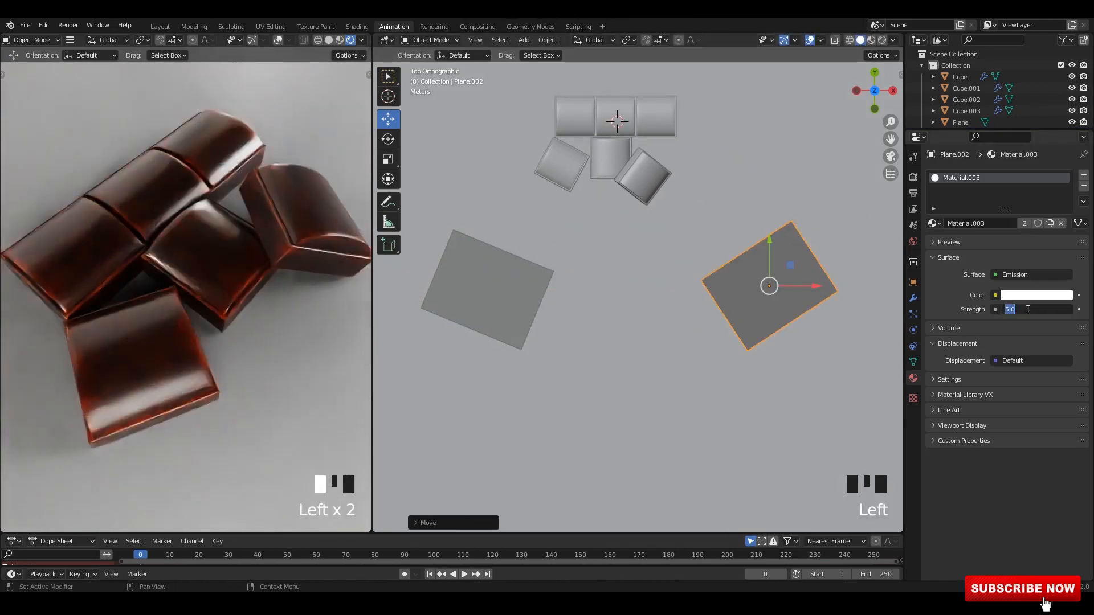
type("8")
key("Return")
left_click(497, 297)
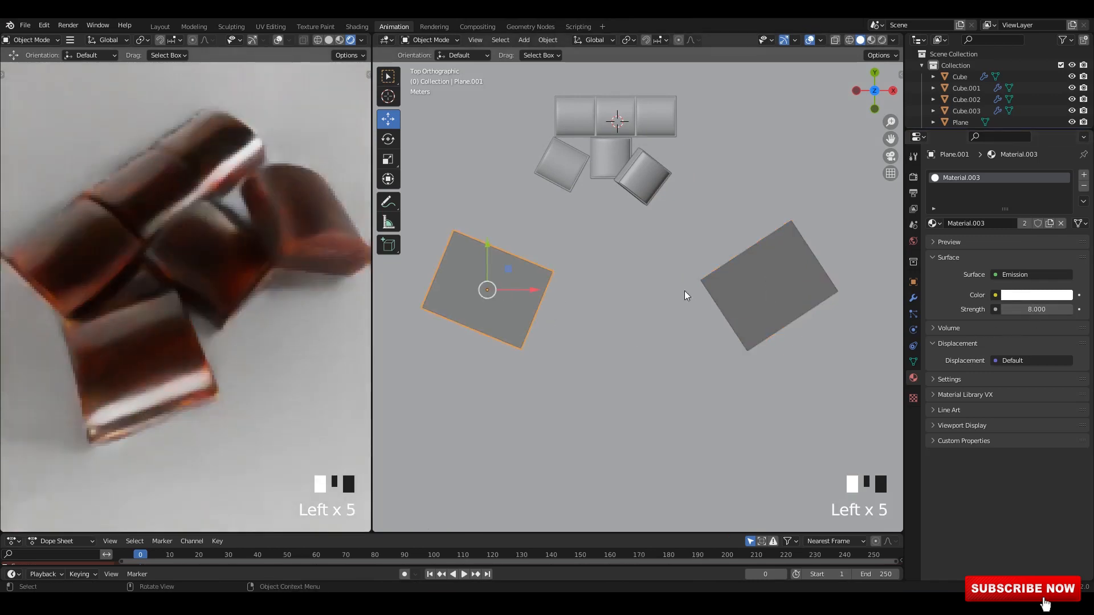
middle_click_drag(687, 294, 650, 227)
key("ctrl+s")
Step: Add an area light, lift it above the chocolates, and scale it up
key("shift+a")
mouse_move(440, 275)
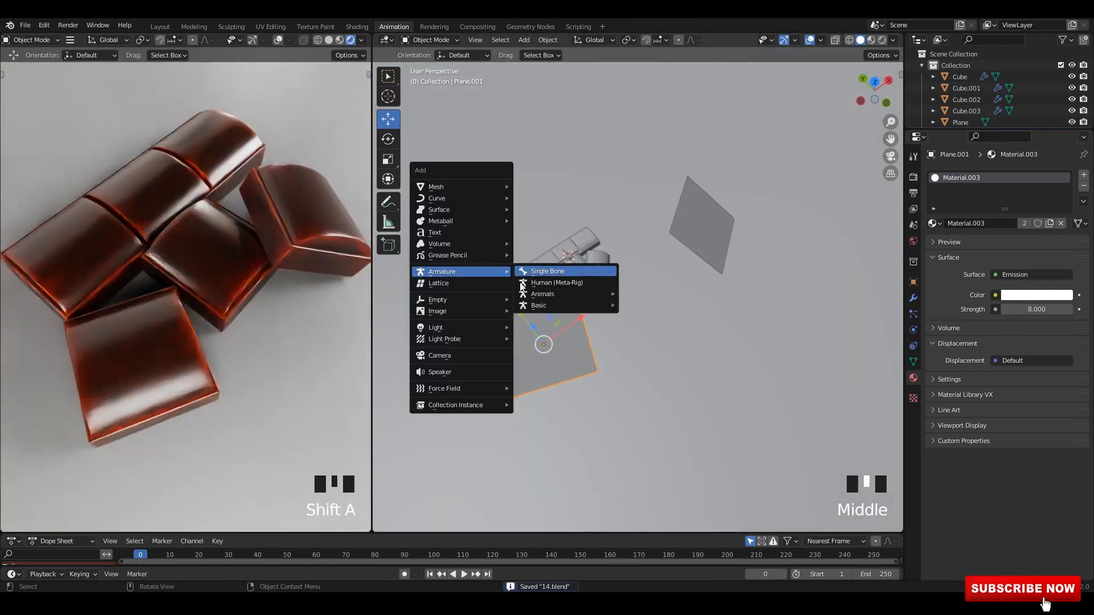
left_click(555, 363)
middle_click_drag(578, 354, 588, 319, "alt")
middle_click_drag(588, 319, 623, 300, "alt")
key("g")
left_click(664, 242)
key("s")
left_click(784, 279)
Step: Move the area light up behind the chocolates in the left view and tilt it toward them
middle_click_drag(764, 268, 707, 248, "alt")
middle_click_drag(689, 239, 616, 262, "shift")
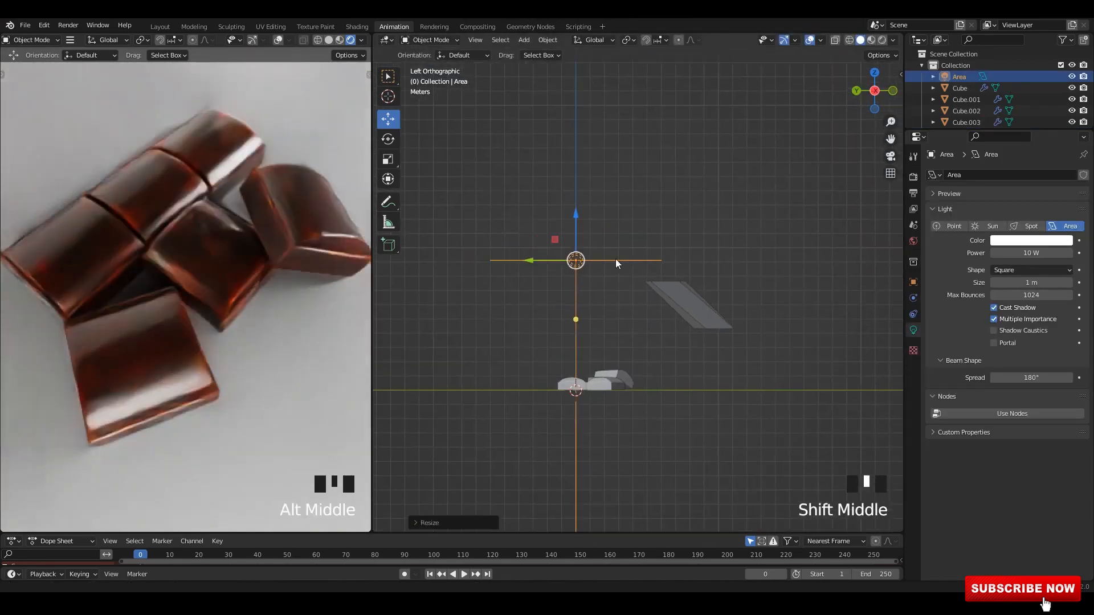
left_click_drag(561, 261, 523, 226)
left_click(580, 279)
Step: Set the area light's power to 1000 W
left_click(1044, 252)
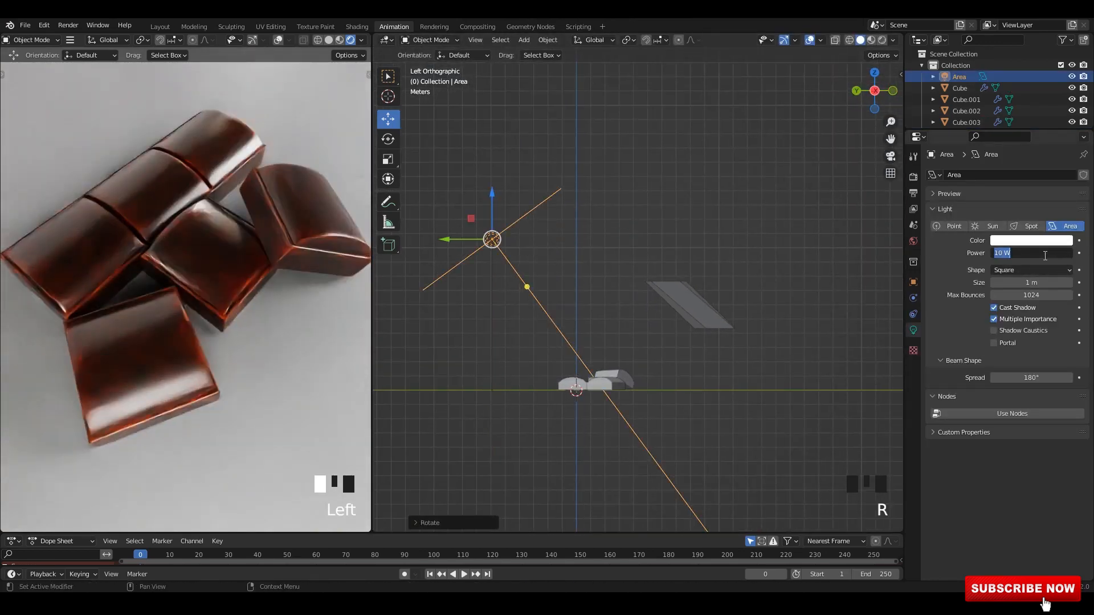
type("100")
key("Return")
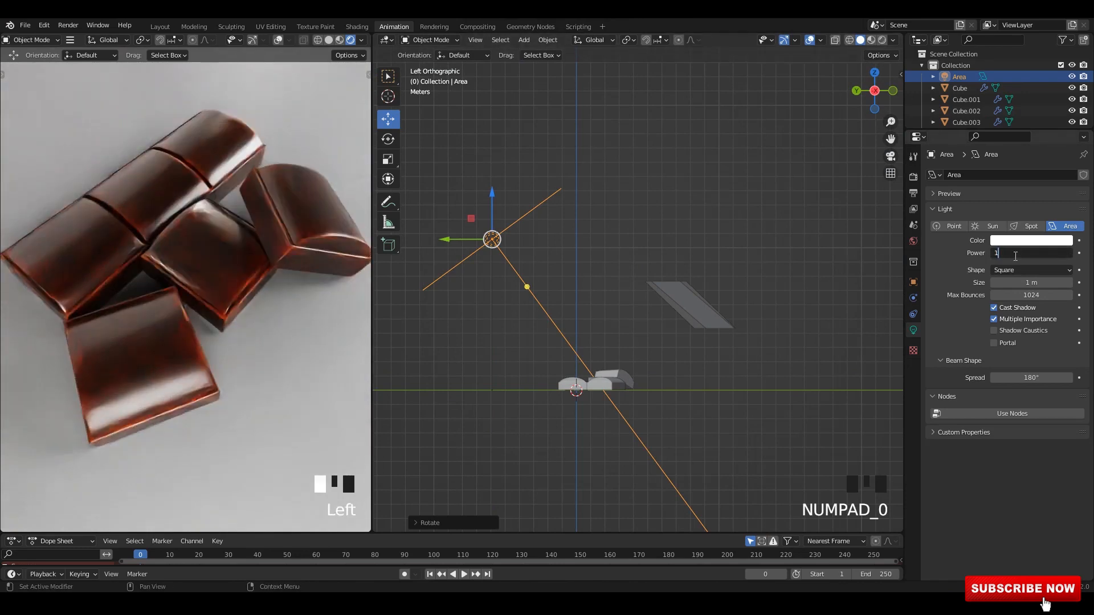
key("Return")
Step: Move the area light higher and across to the opposite side, re-aim it at the chocolates, and save the file
left_click_drag(492, 239, 646, 183)
key("r")
left_click(596, 289)
middle_click_drag(659, 204, 610, 247)
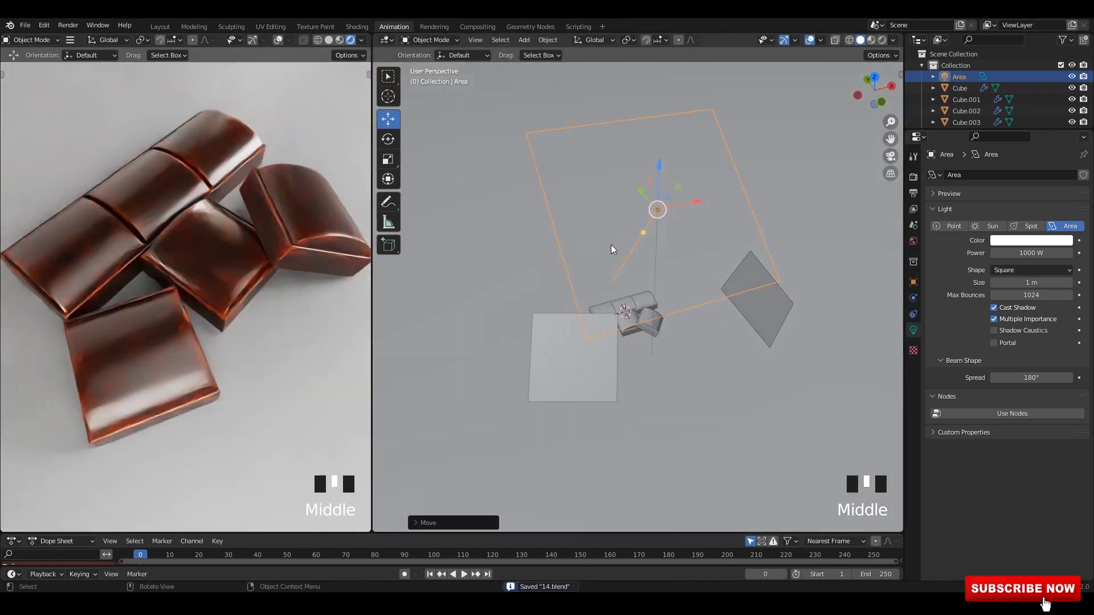
key("ctrl+s")
key("ctrl+s")
Step: Show the tilted chocolate piece's material in the Shader Editor and save the file
left_click(387, 40)
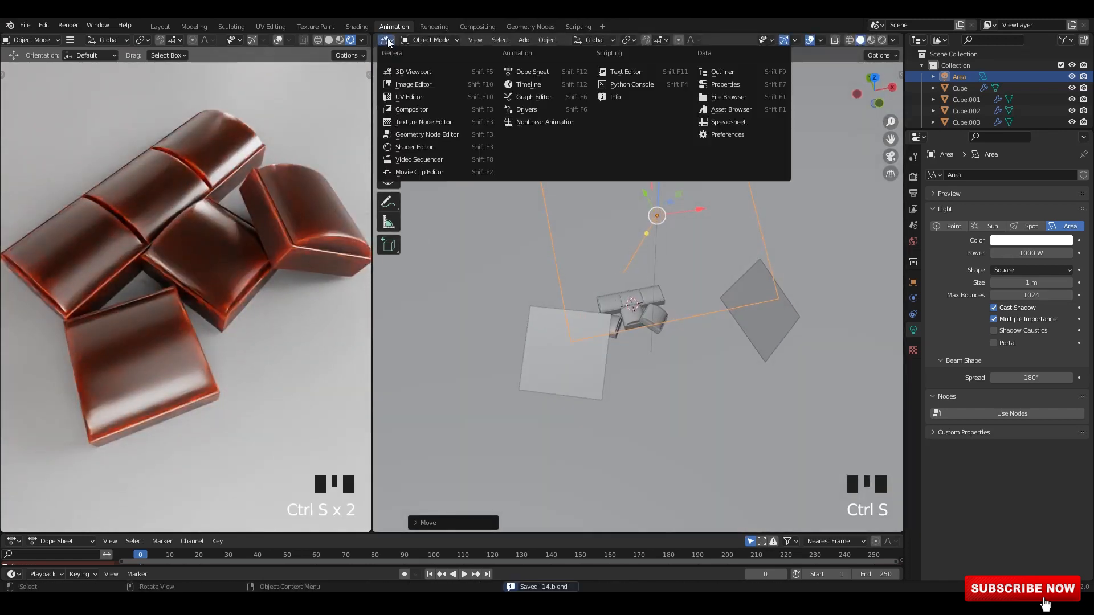
left_click(447, 148)
left_click(300, 243)
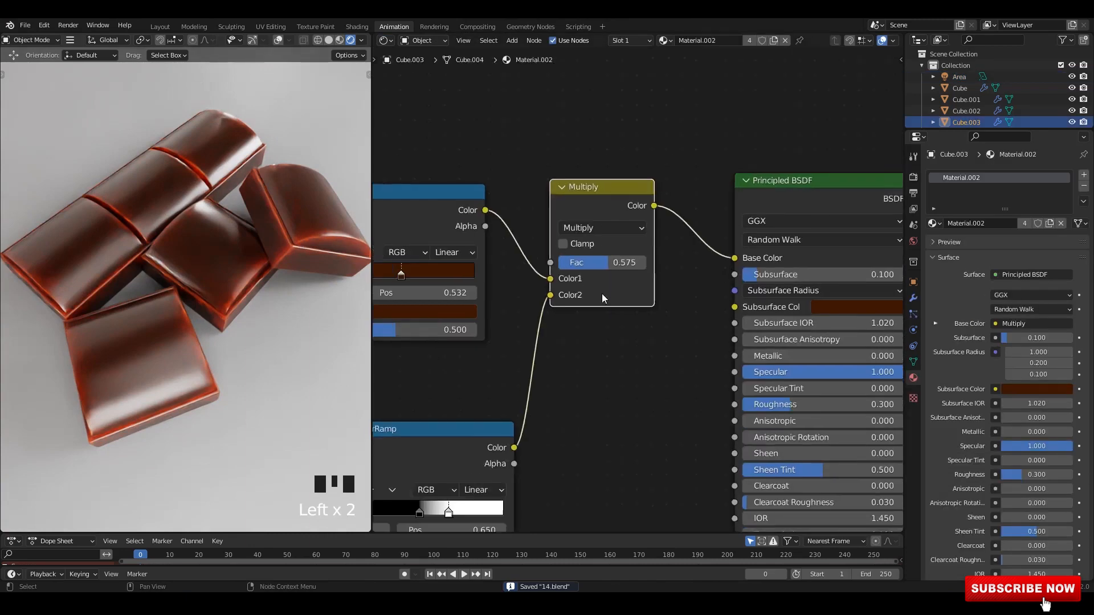
scroll(621, 282, "down", 4)
middle_click_drag(692, 364, 627, 306)
key("ctrl+s")
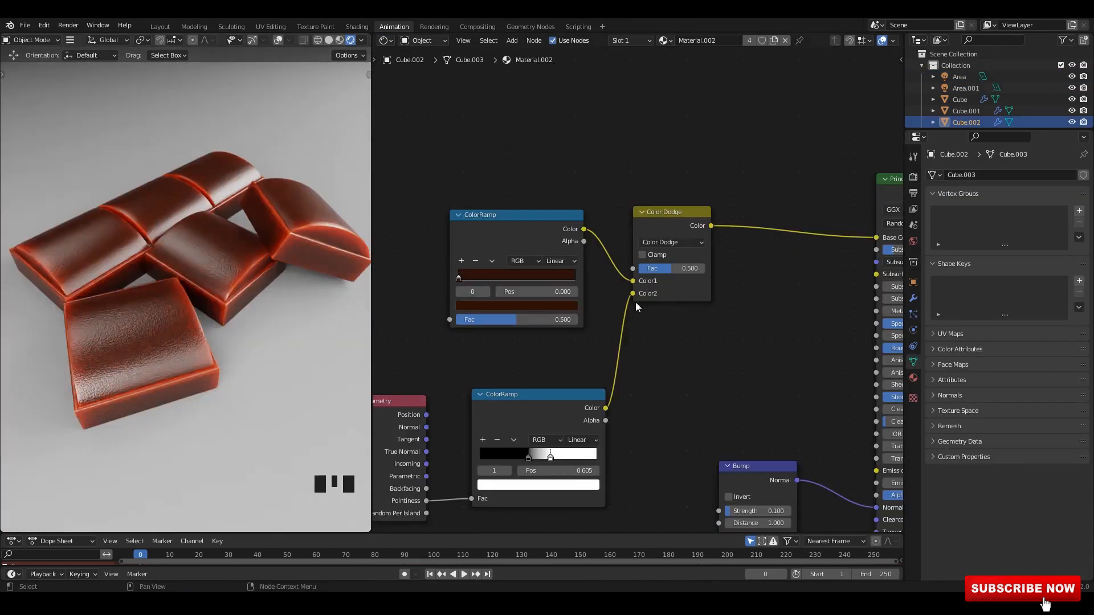
Step: Save the updated chocolate scene as the existing file 14.blend
scroll(643, 292, "down", 3)
middle_click_drag(569, 275, 571, 287)
key("ctrl+s")
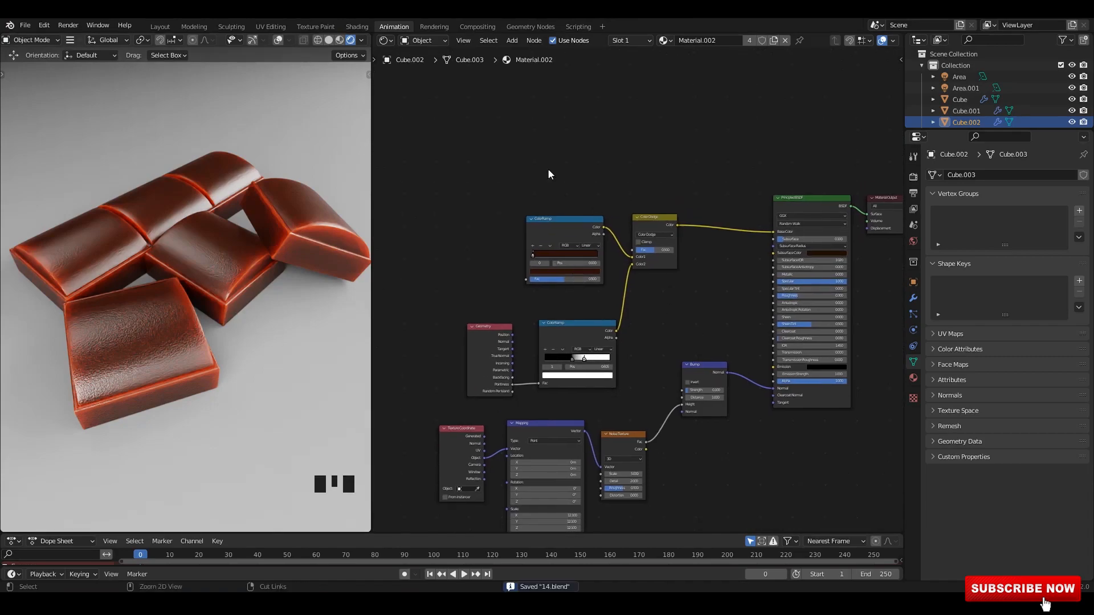